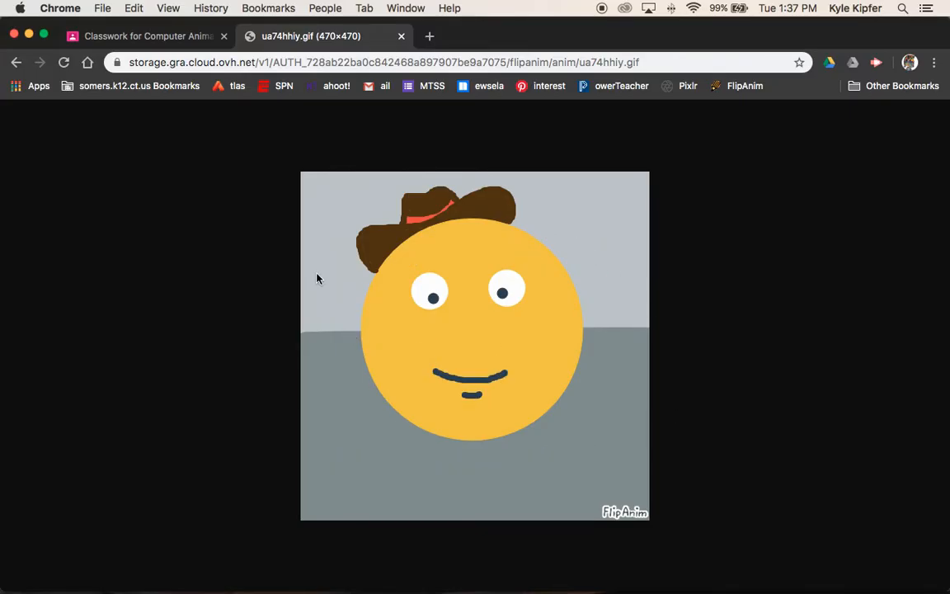
# - Leave the sample smiley animation and open FlipAnim's new beta editor with a blank canvas
pyautogui.click(17, 63)
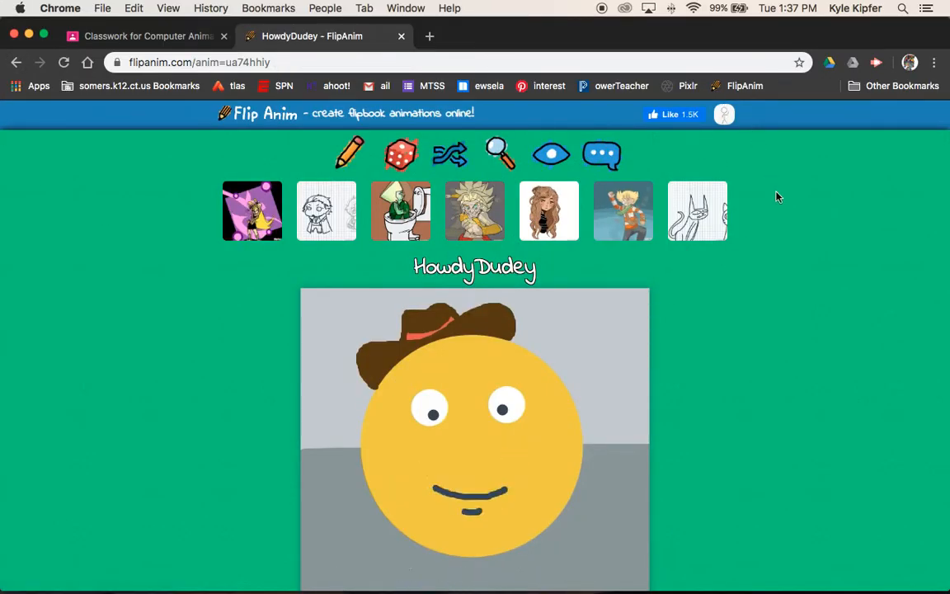
pyautogui.scroll(-3, 767, 170)
pyautogui.scroll(3, 792, 275)
pyautogui.click(256, 122)
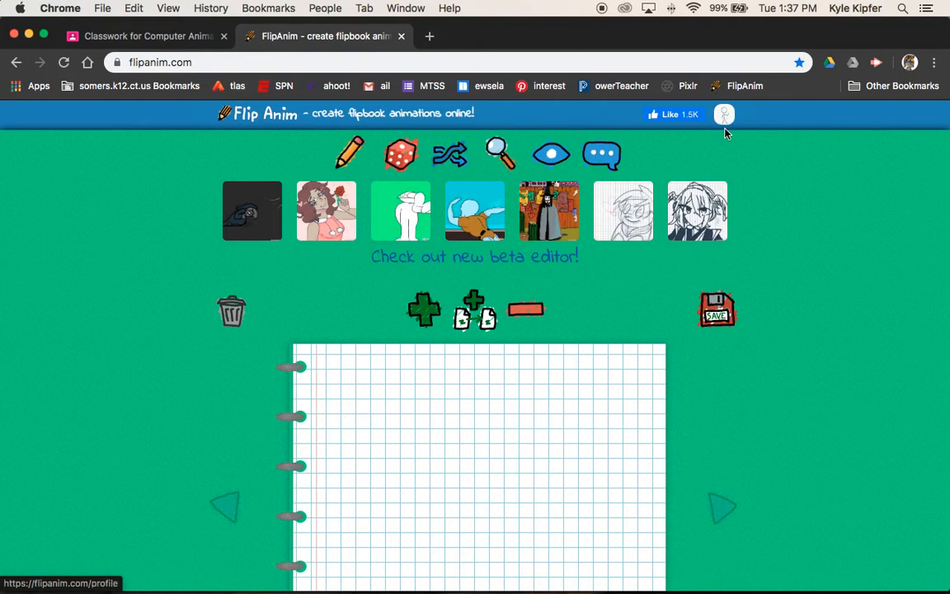
pyautogui.click(481, 262)
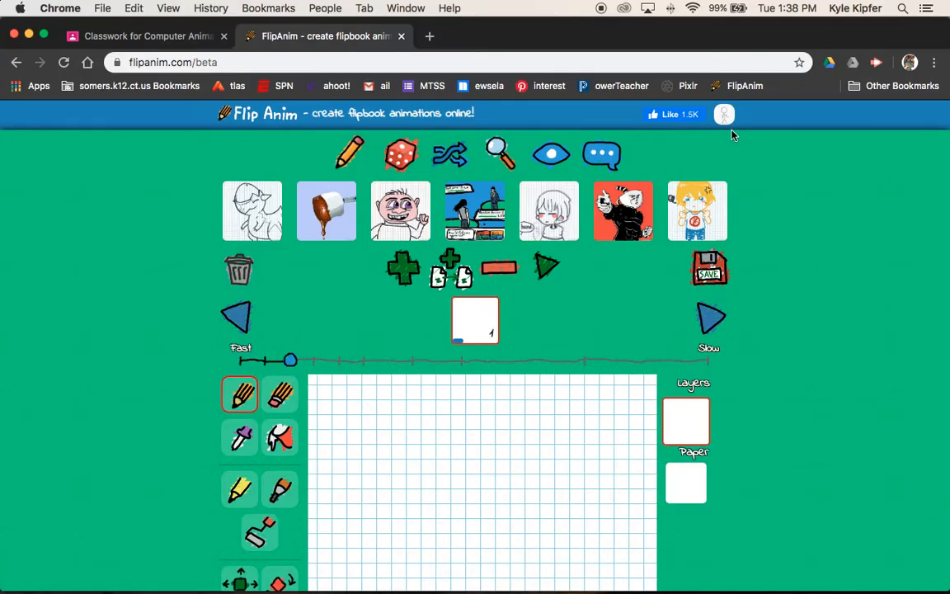
# - Place a single yellow dot near the centre of the canvas with the Pencil at the largest brush size
pyautogui.scroll(-3, 786, 255)
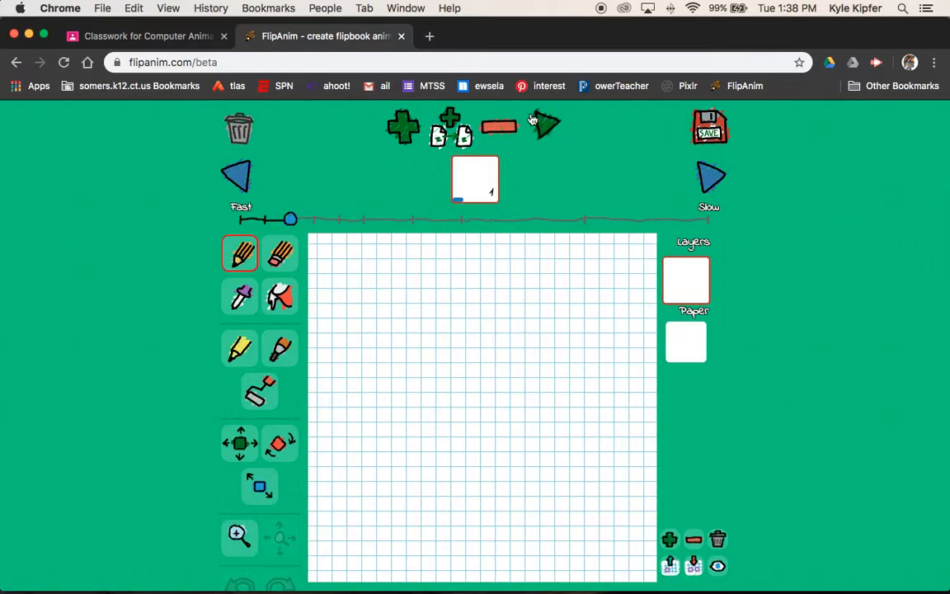
pyautogui.scroll(-3, 784, 212)
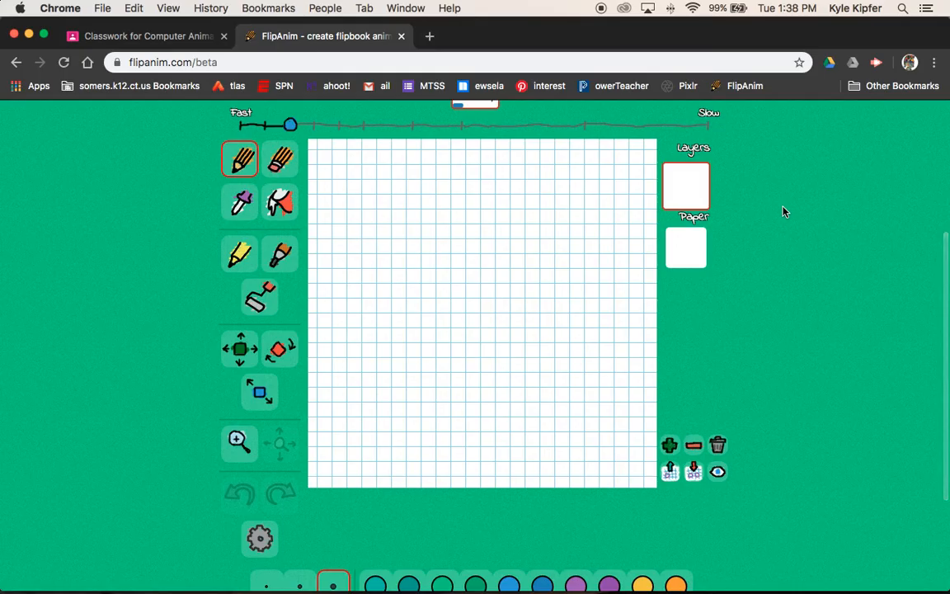
pyautogui.scroll(-2, 784, 212)
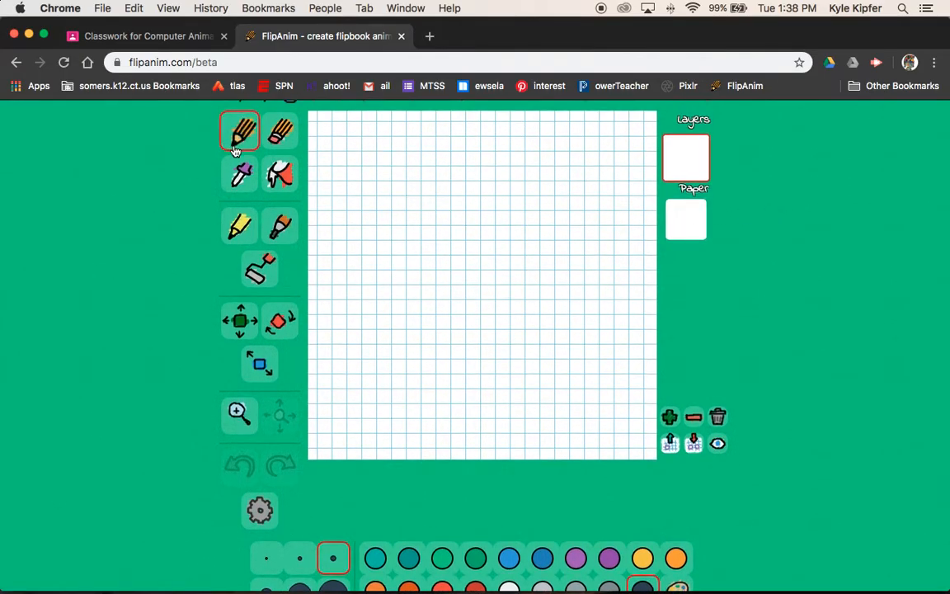
pyautogui.scroll(-2, 700, 492)
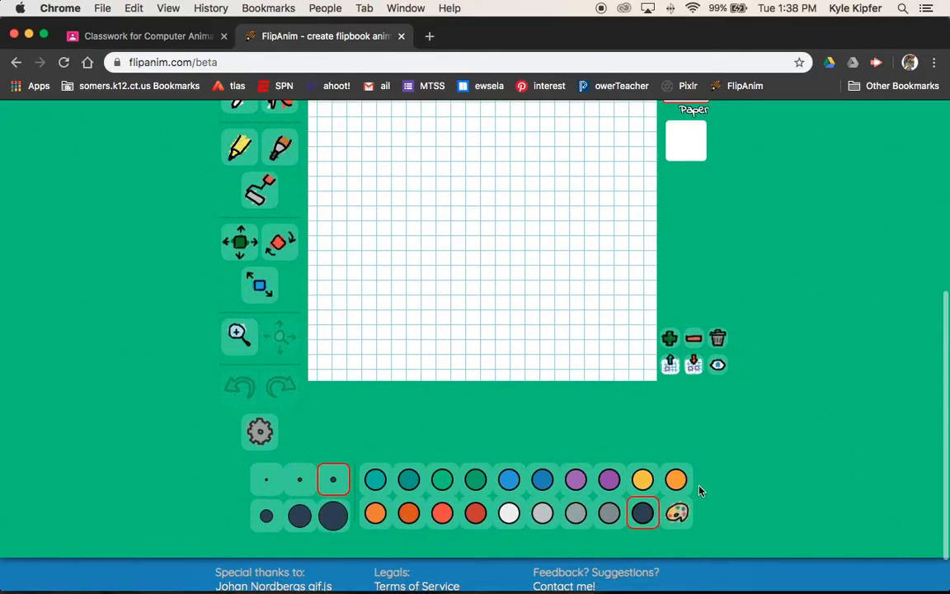
pyautogui.click(643, 485)
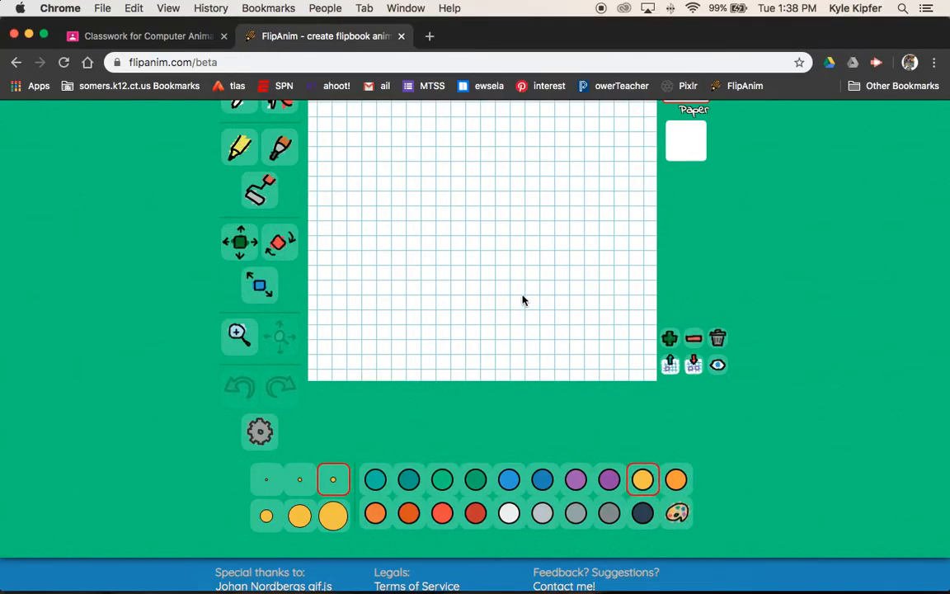
pyautogui.click(333, 516)
pyautogui.scroll(3, 498, 281)
pyautogui.scroll(-4, 499, 280)
pyautogui.scroll(3, 498, 280)
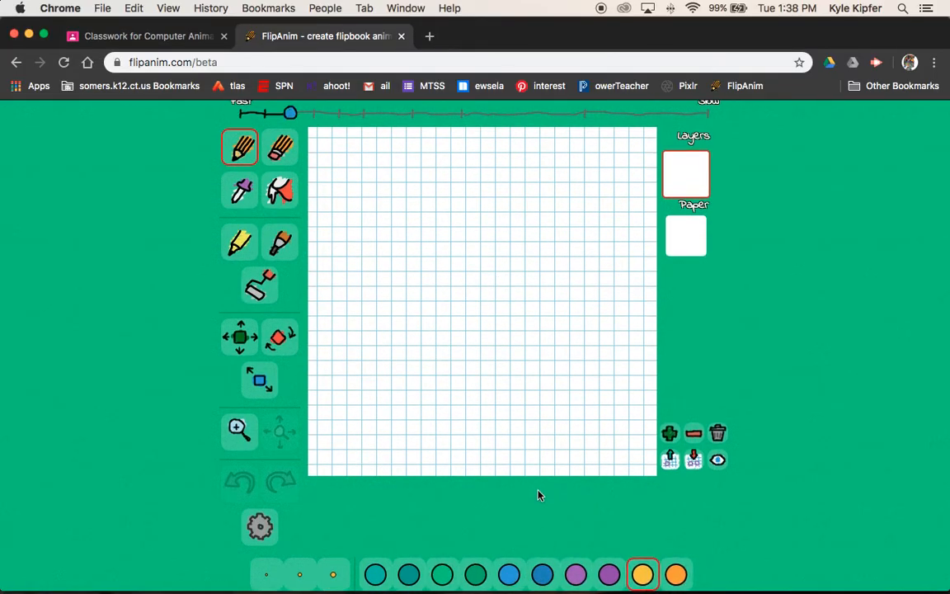
pyautogui.scroll(-2, 537, 495)
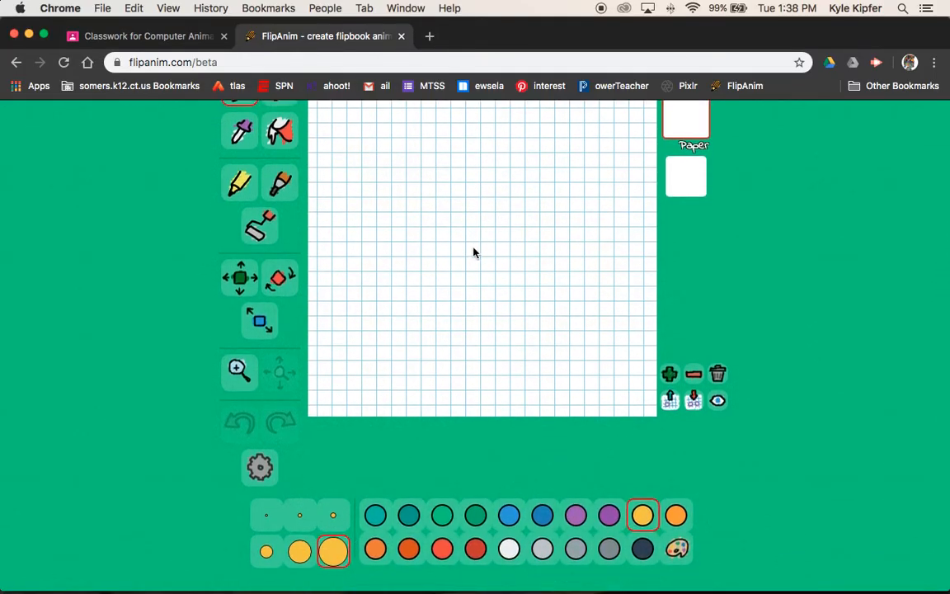
pyautogui.scroll(3, 476, 251)
pyautogui.click(480, 318)
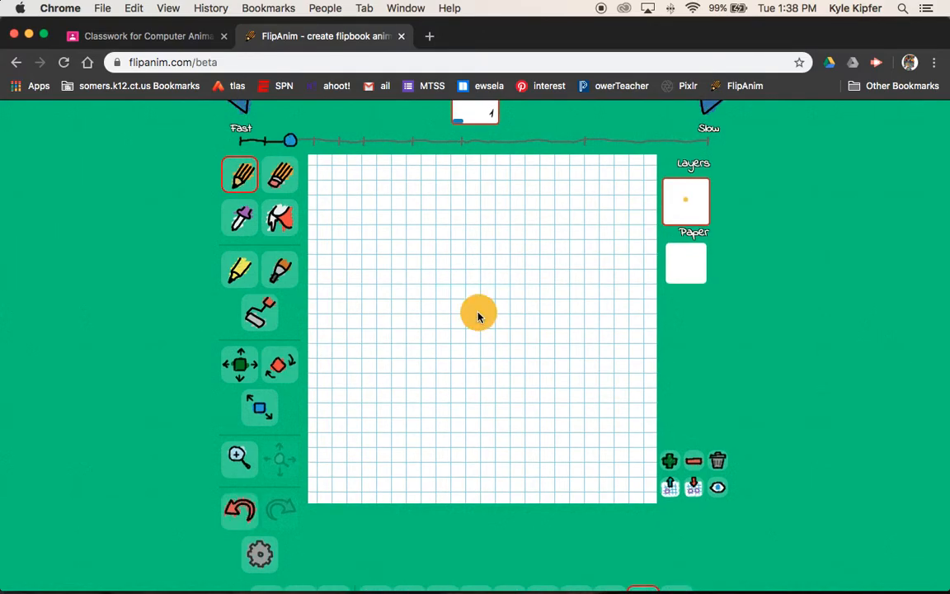
# - Scale the yellow dot up to about half the canvas width and move it to the upper middle as the face
pyautogui.click(260, 408)
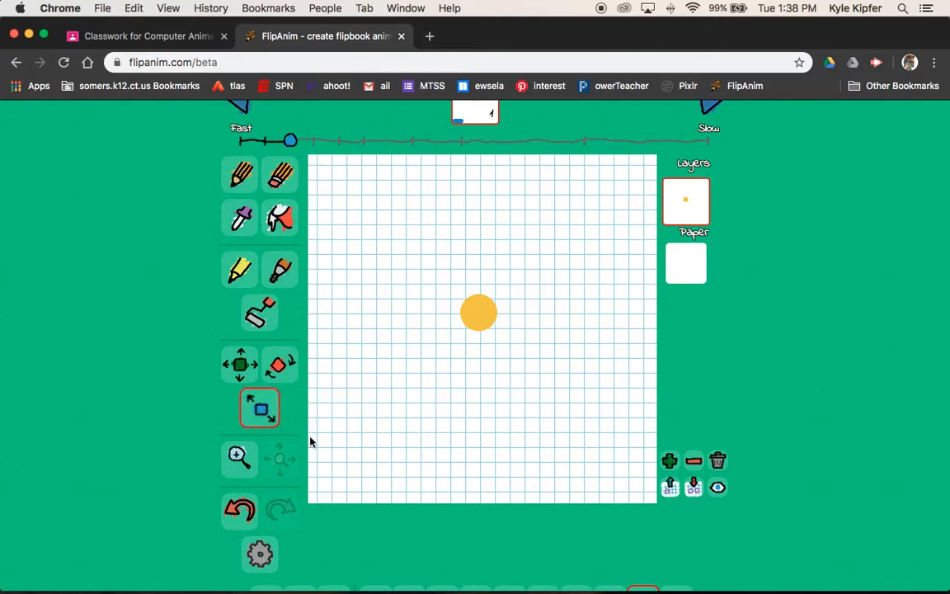
pyautogui.moveTo(489, 330); pyautogui.dragTo(788, 510)
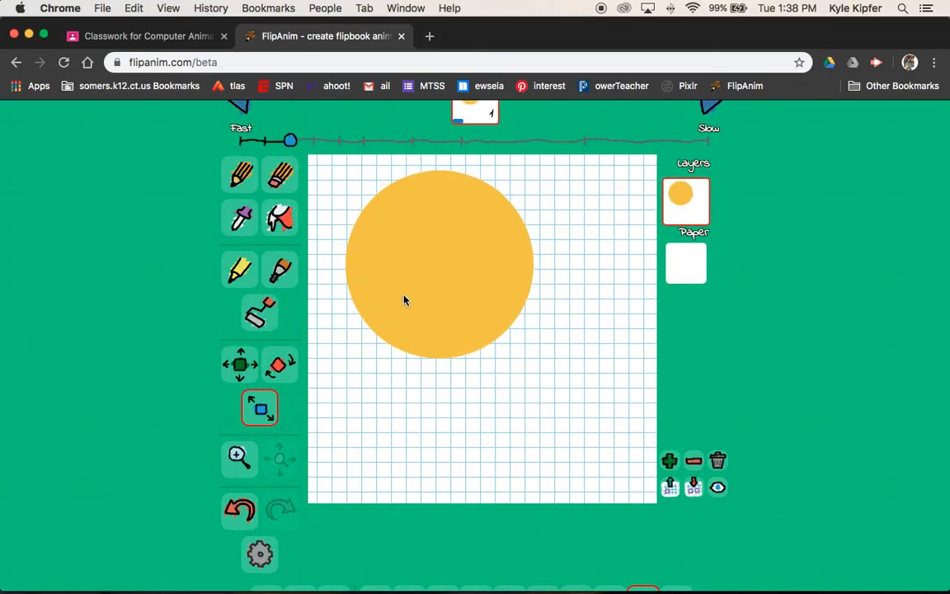
pyautogui.moveTo(467, 276); pyautogui.dragTo(467, 241)
pyautogui.moveTo(380, 196); pyautogui.dragTo(375, 192)
pyautogui.click(238, 365)
pyautogui.moveTo(470, 270); pyautogui.dragTo(501, 320)
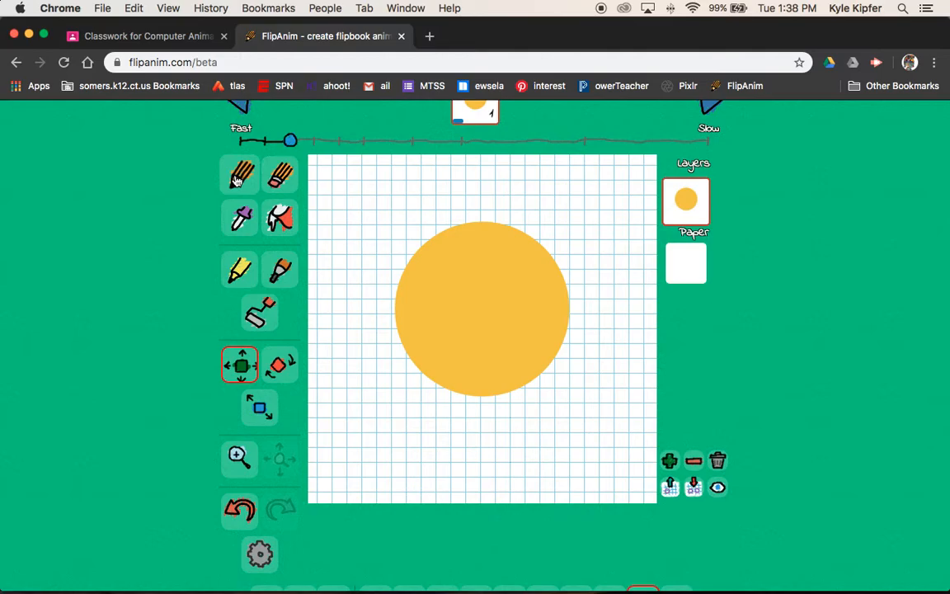
# - On the Paper layer, draw a dark grey band across the middle with the Pencil and fill the area below it with the same grey
pyautogui.click(237, 180)
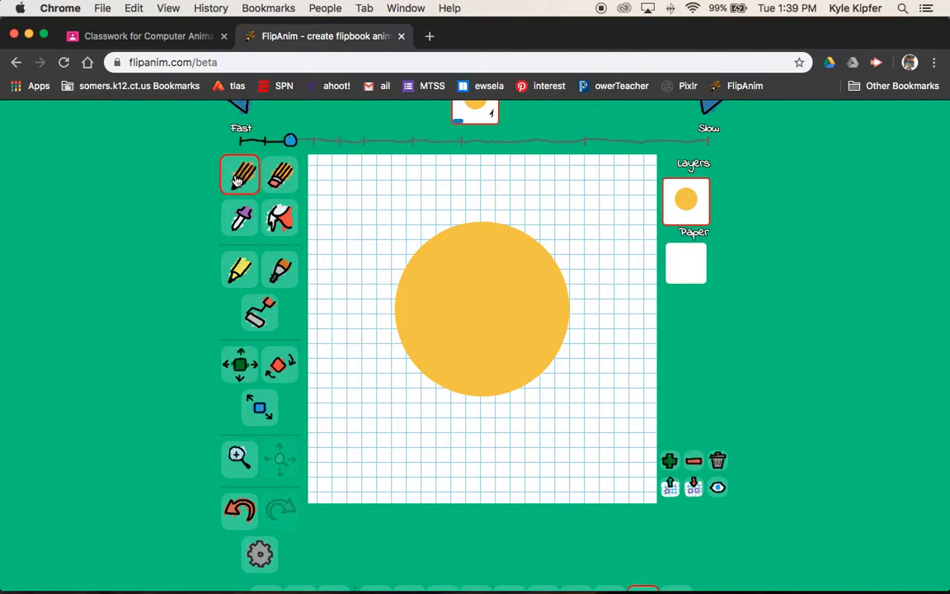
pyautogui.click(697, 269)
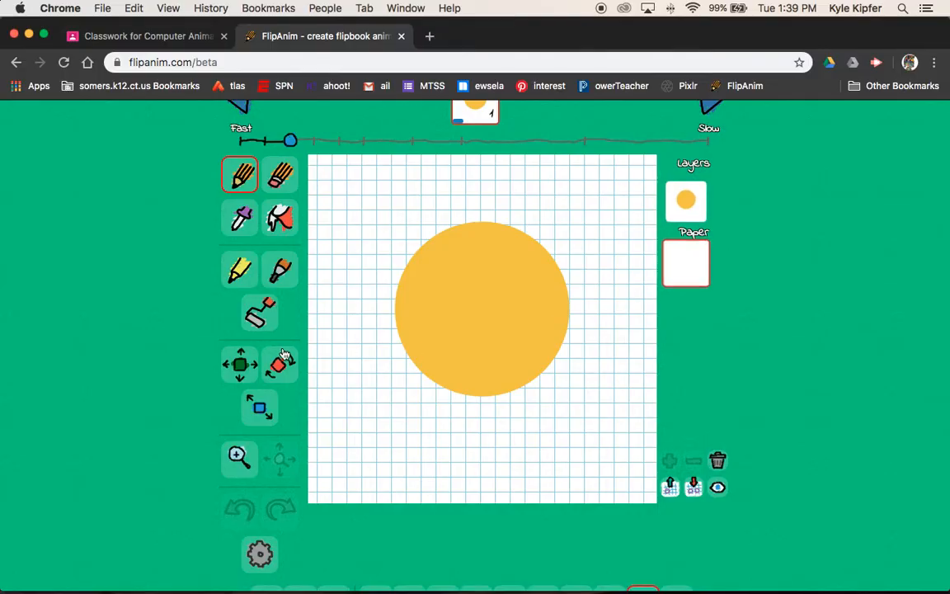
pyautogui.scroll(-3, 215, 340)
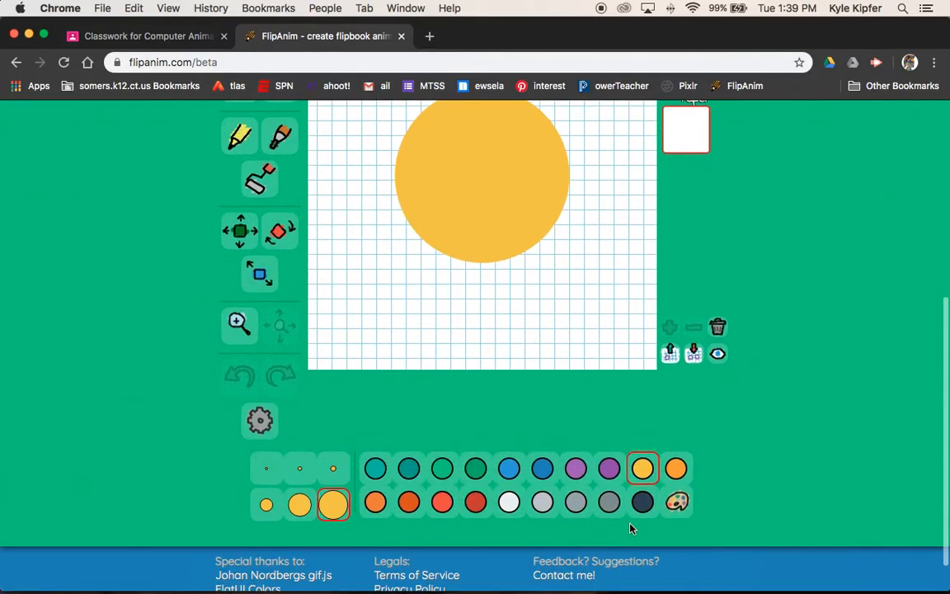
pyautogui.click(610, 503)
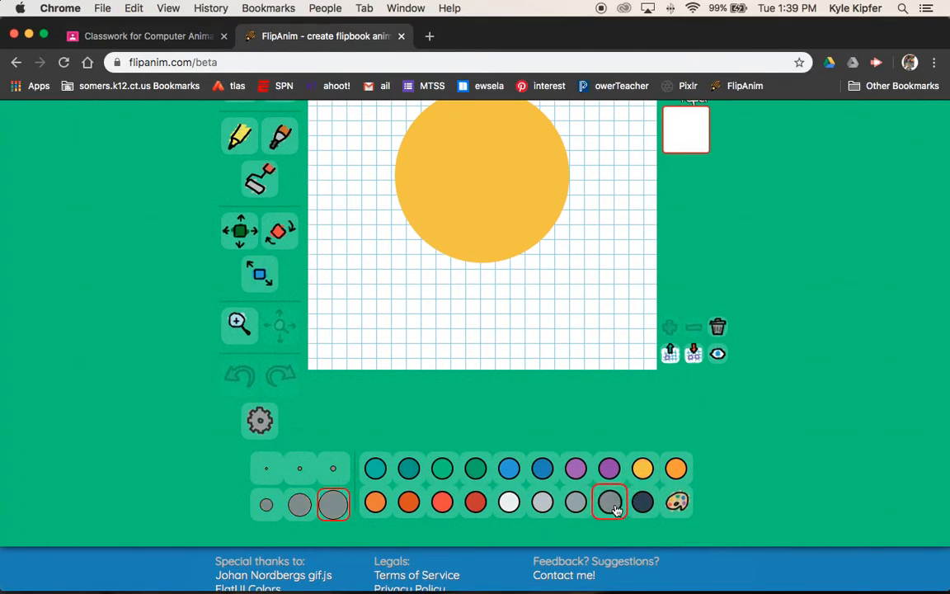
pyautogui.scroll(3, 614, 508)
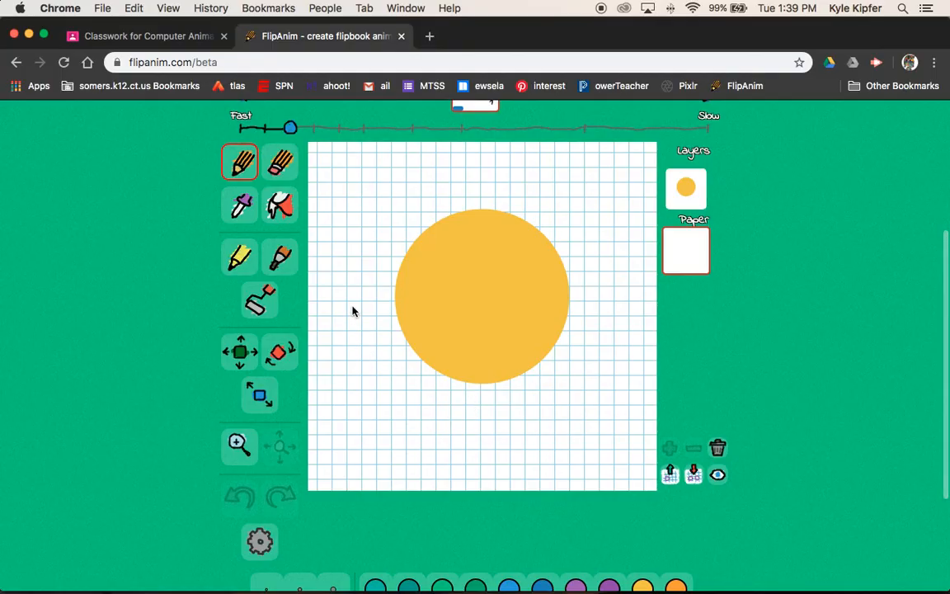
pyautogui.moveTo(314, 309); pyautogui.dragTo(660, 316)
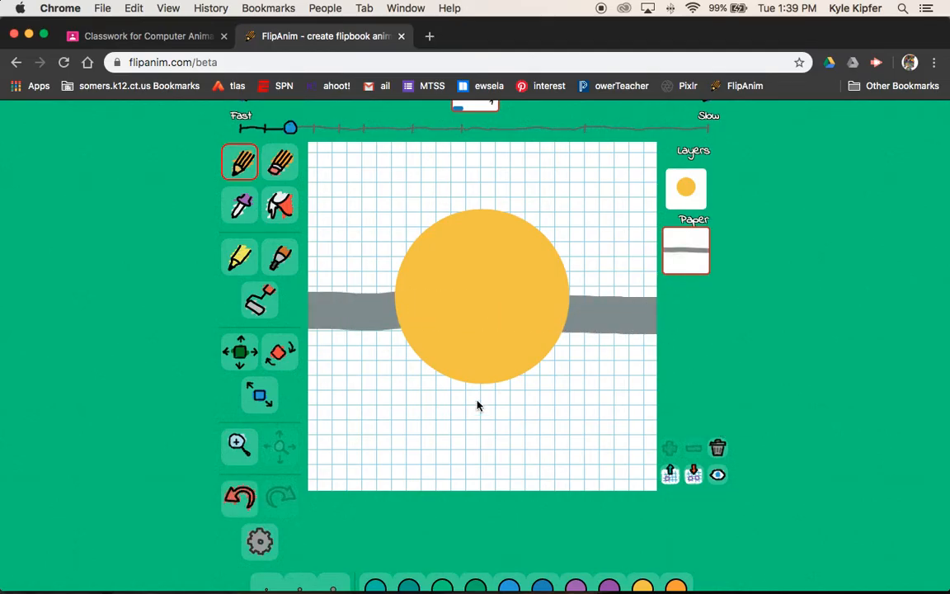
pyautogui.click(279, 206)
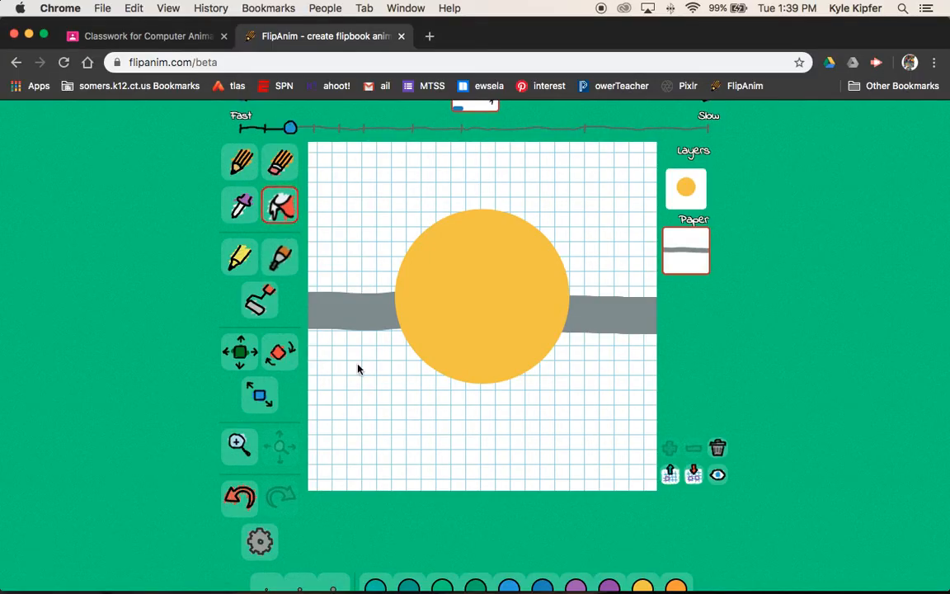
pyautogui.click(396, 385)
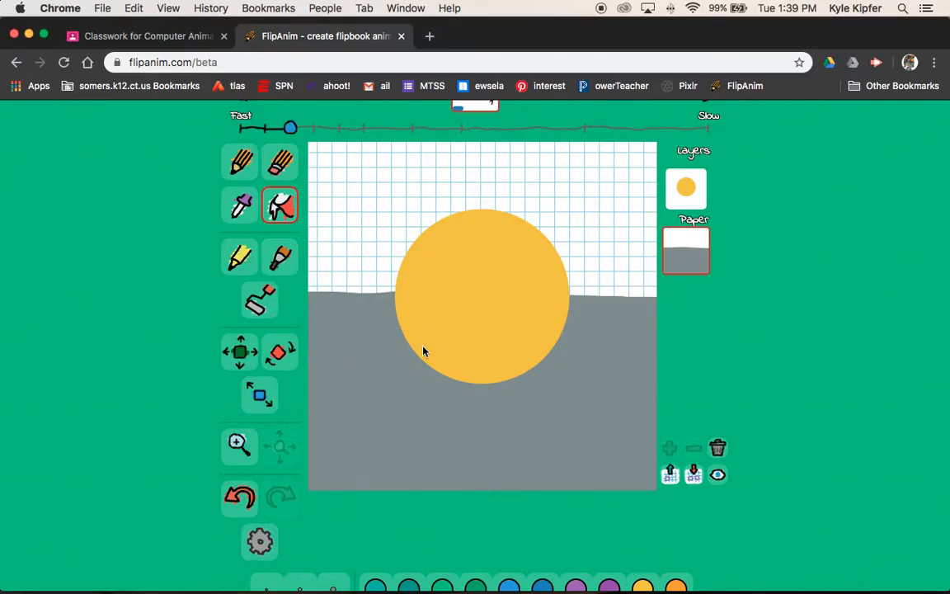
# - Fill the area above the horizon on the Paper layer with light grey
pyautogui.scroll(-2, 569, 388)
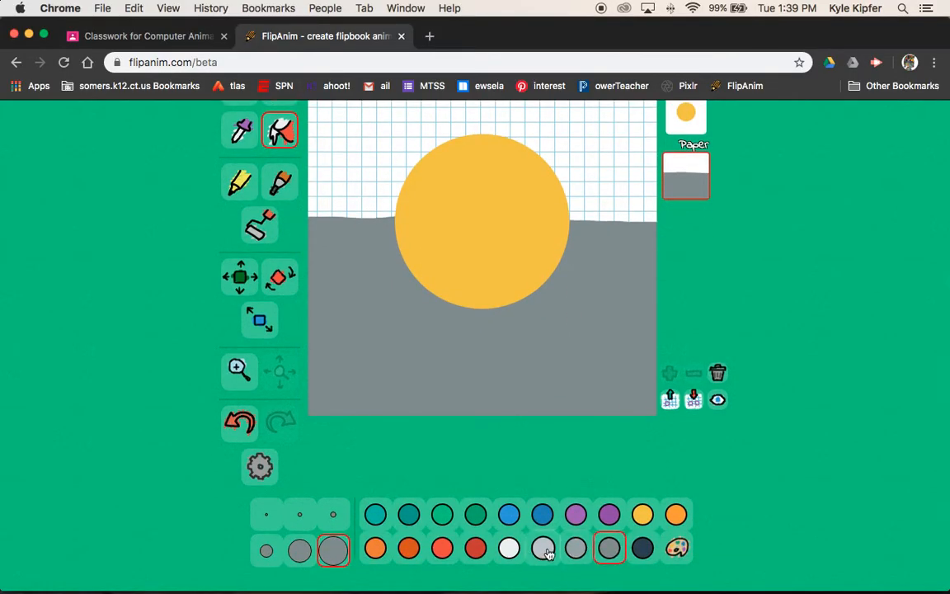
pyautogui.click(546, 551)
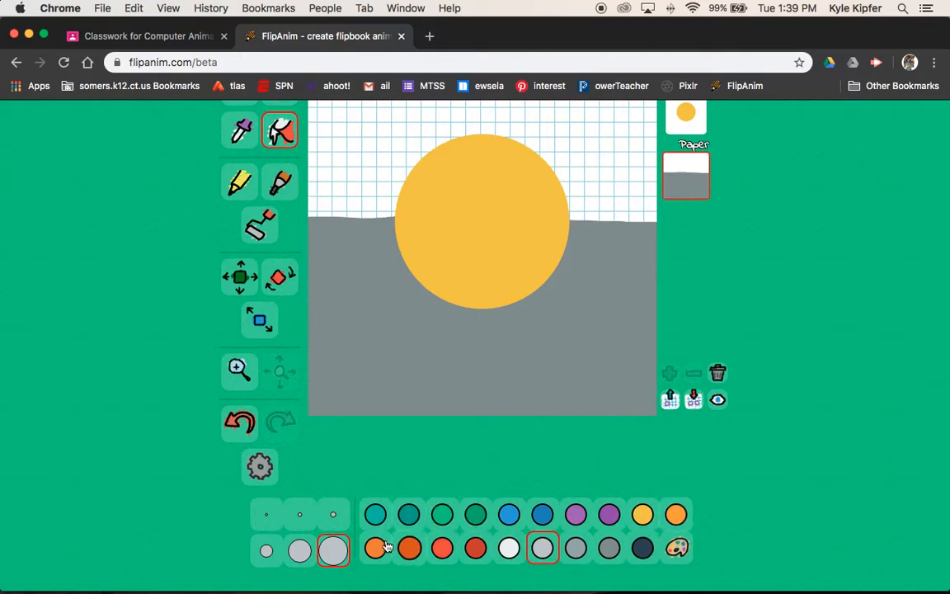
pyautogui.scroll(3, 556, 310)
pyautogui.click(579, 224)
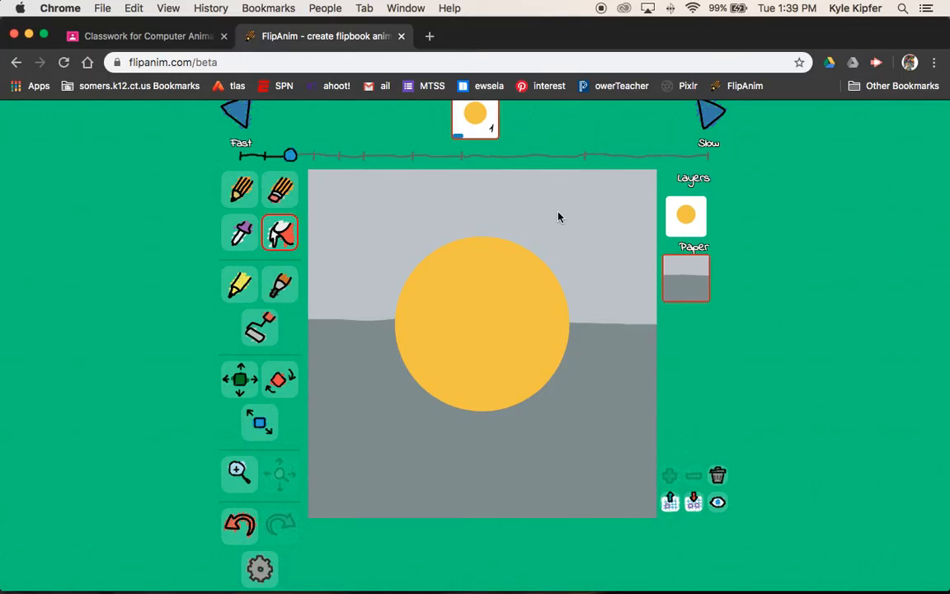
# - Return to the Pencil and adjust the white palette colour to #F8FEFF, using the largest brush size
pyautogui.scroll(1, 757, 349)
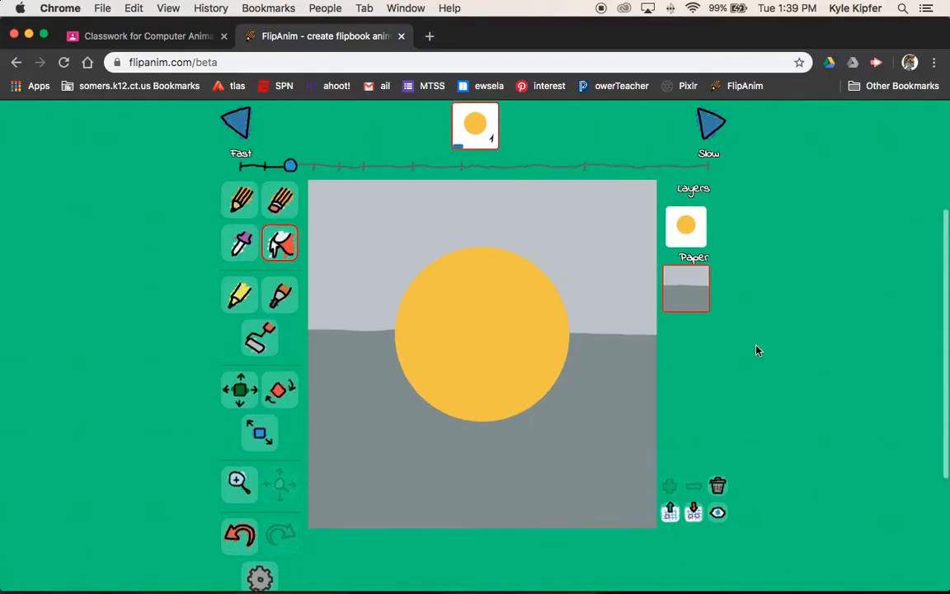
pyautogui.scroll(-1, 757, 351)
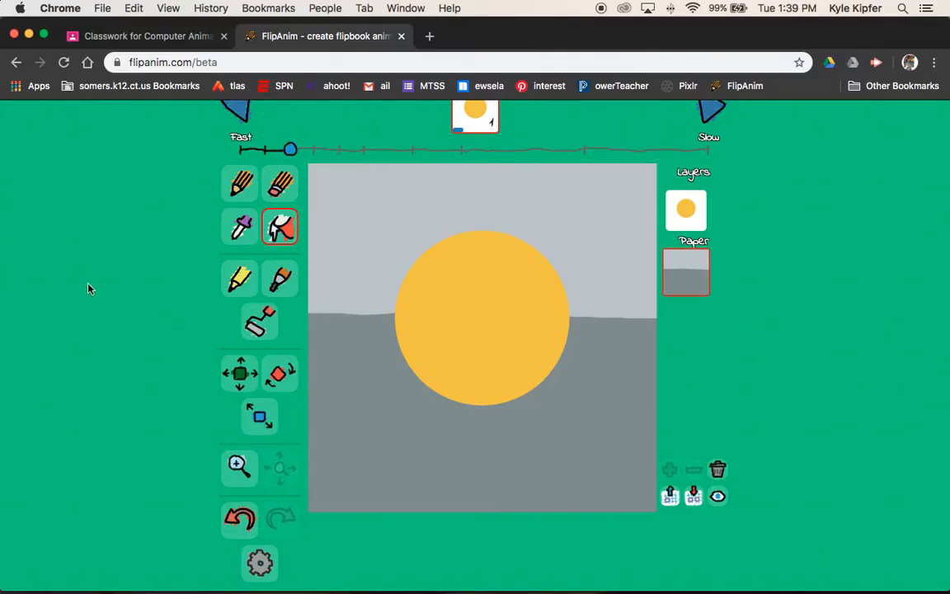
pyautogui.click(242, 182)
pyautogui.scroll(-4, 386, 286)
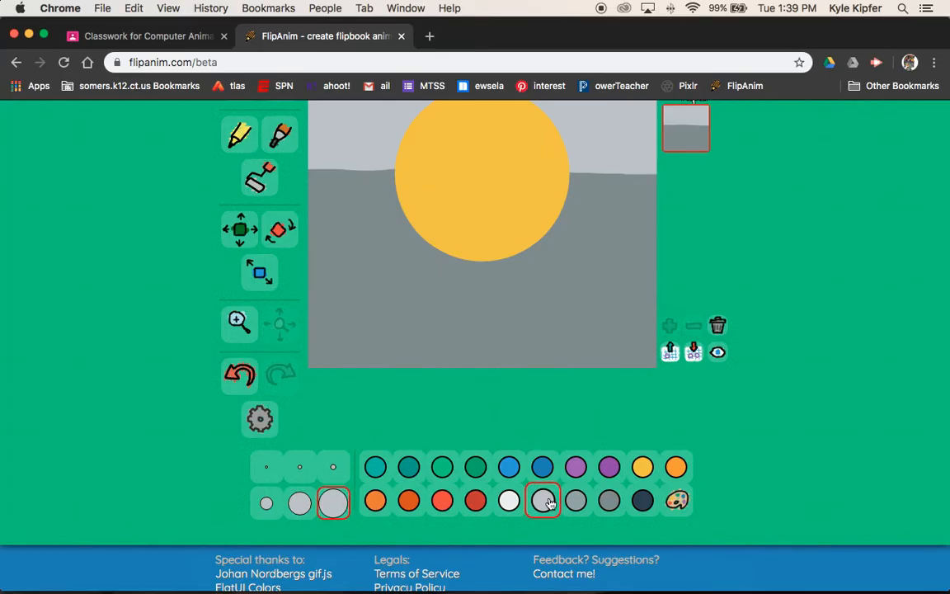
pyautogui.click(516, 505)
pyautogui.click(676, 503)
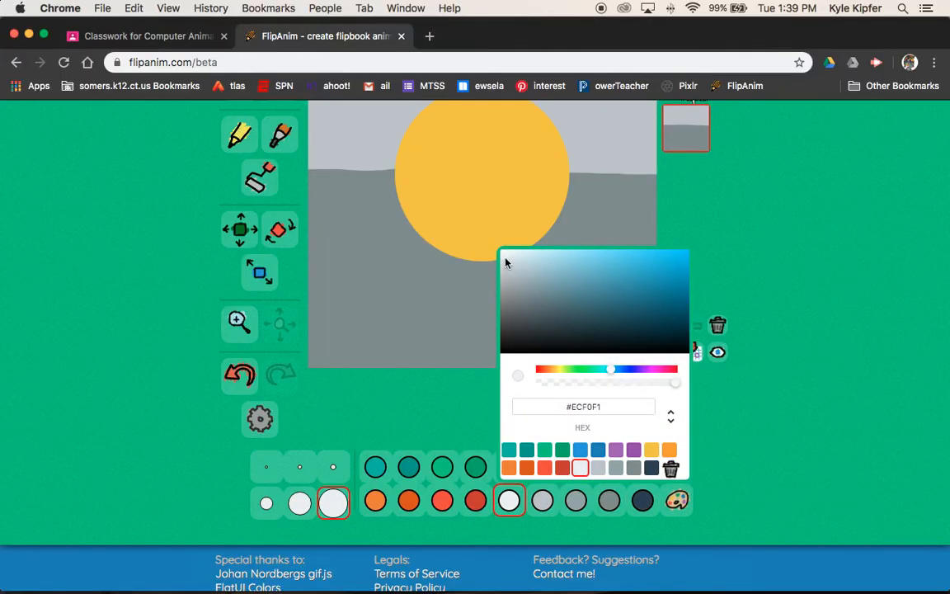
pyautogui.moveTo(506, 260); pyautogui.dragTo(504, 250)
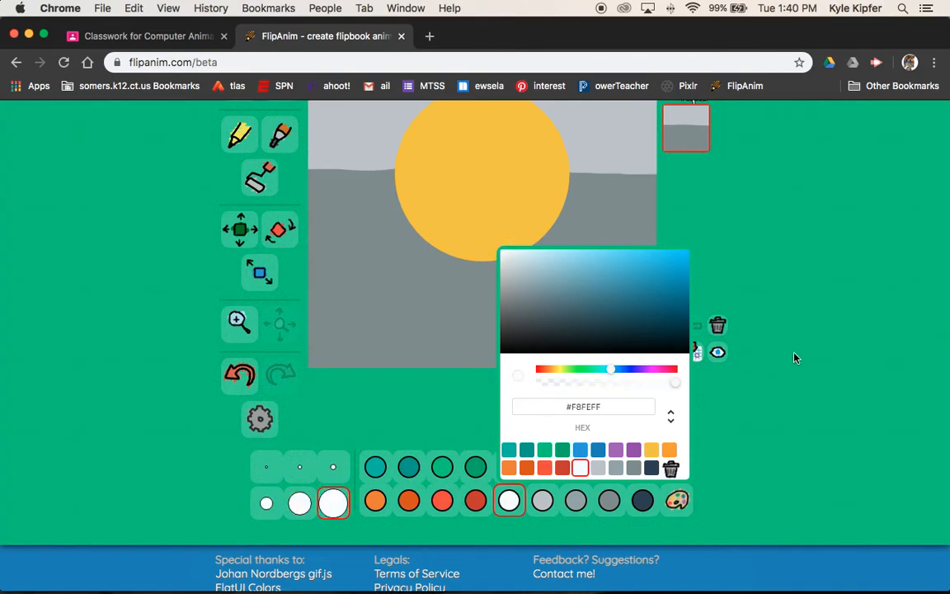
pyautogui.click(337, 507)
# - Undo the stray white dot on the Paper layer and place two white eye dots on the yellow circle's own layer
pyautogui.scroll(1, 443, 215)
pyautogui.scroll(2, 443, 214)
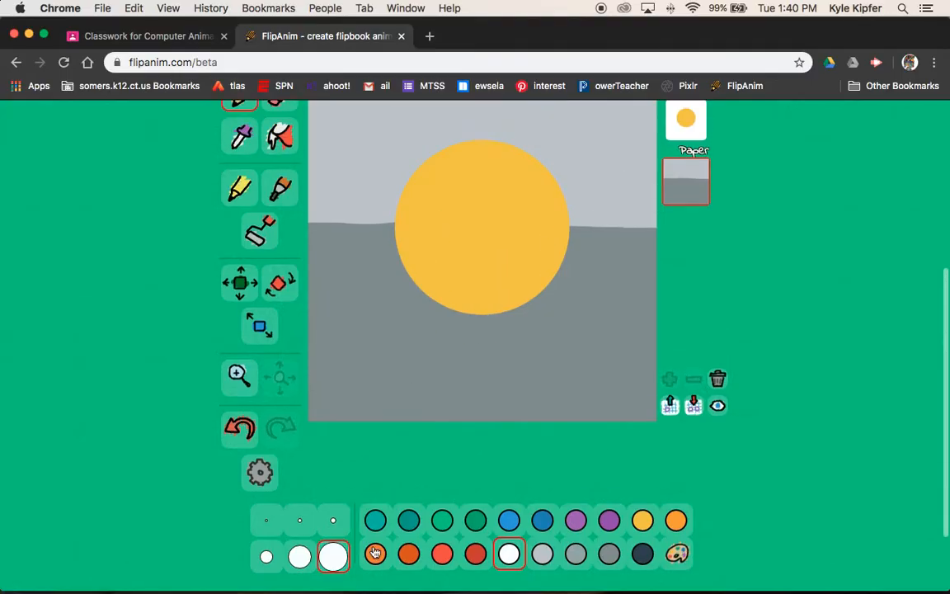
pyautogui.scroll(2, 422, 339)
pyautogui.scroll(1, 436, 327)
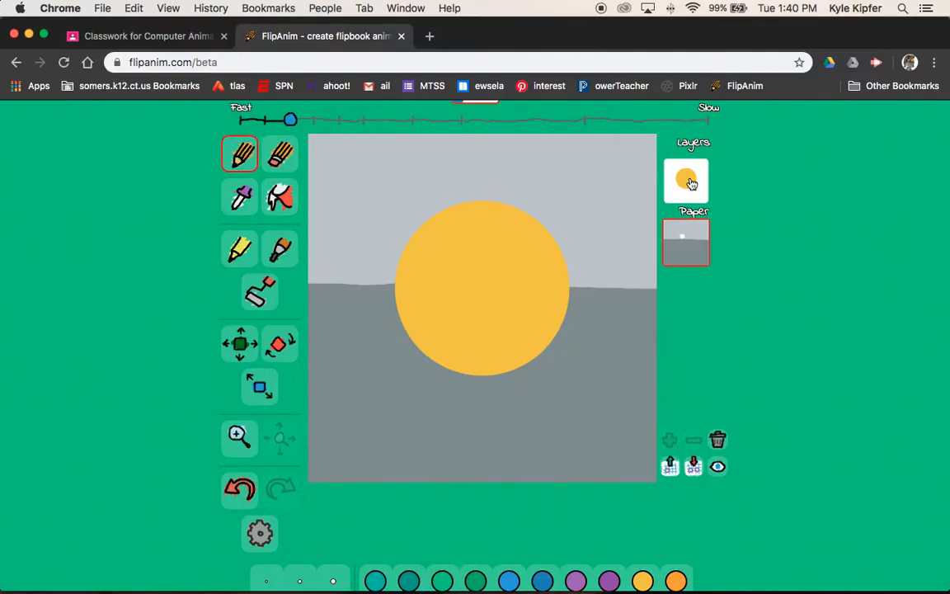
pyautogui.click(248, 490)
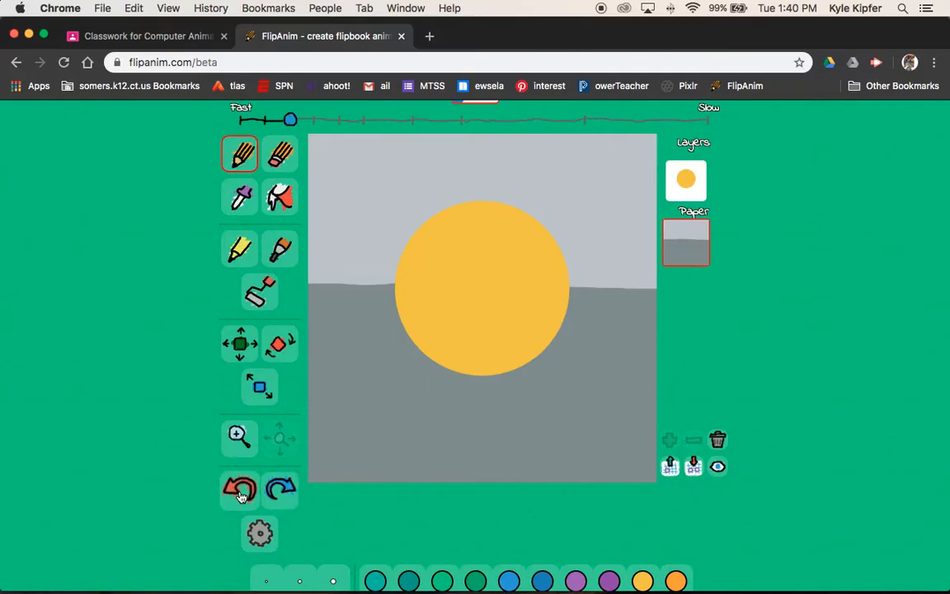
pyautogui.click(685, 179)
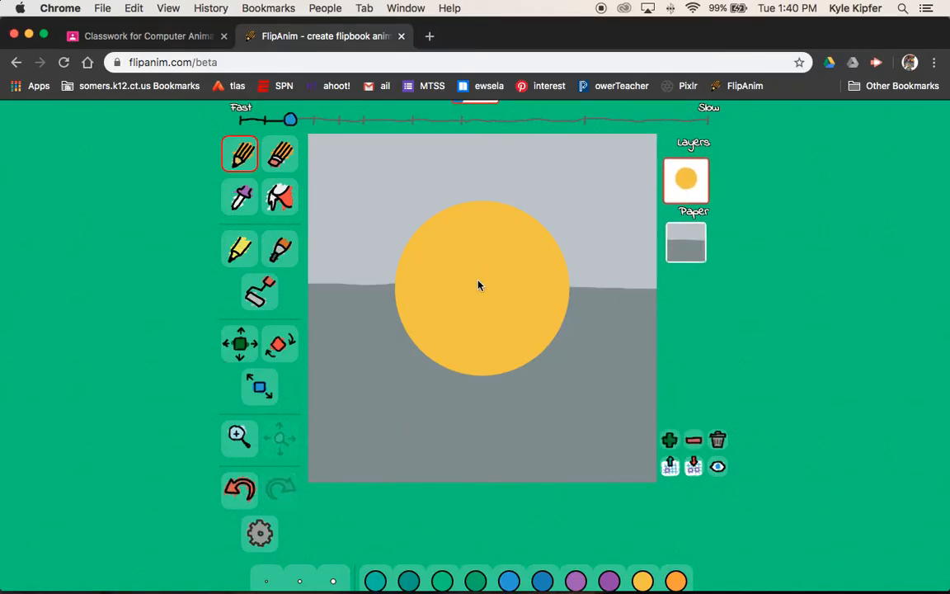
pyautogui.click(454, 258)
pyautogui.click(514, 256)
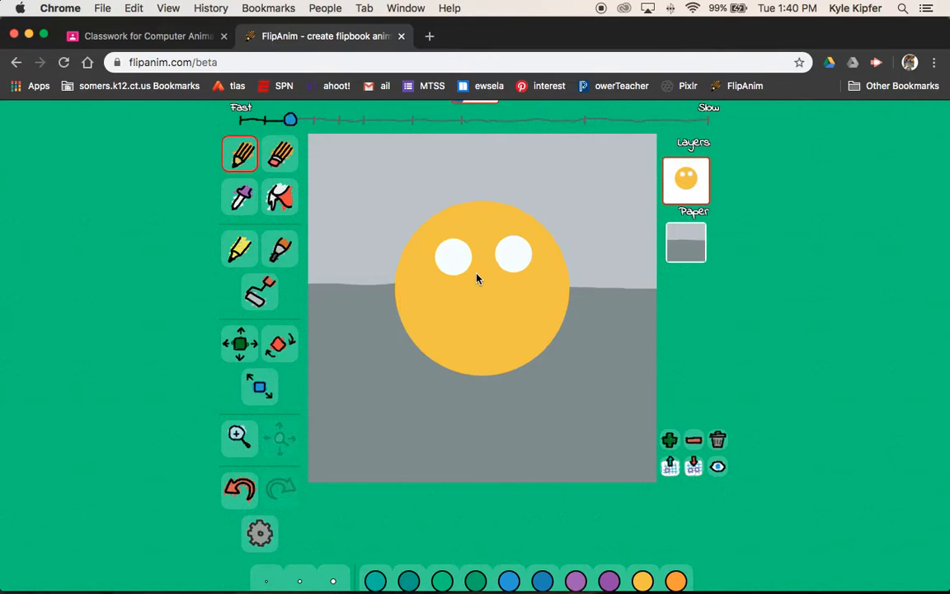
# - Try moving the face layer, undo back to the plain yellow circle, and redo both white eyes
pyautogui.click(241, 346)
pyautogui.moveTo(473, 272)
pyautogui.mouseDown()
pyautogui.moveTo(493, 264)
pyautogui.moveTo(458, 271)
pyautogui.moveTo(475, 274)
pyautogui.mouseUp()
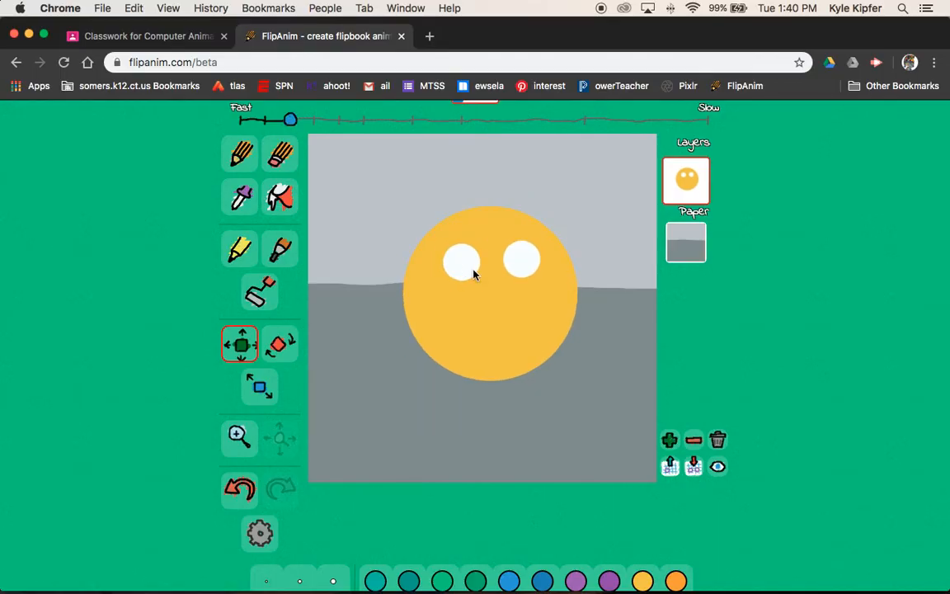
pyautogui.hotkey('ctrl', 'z')
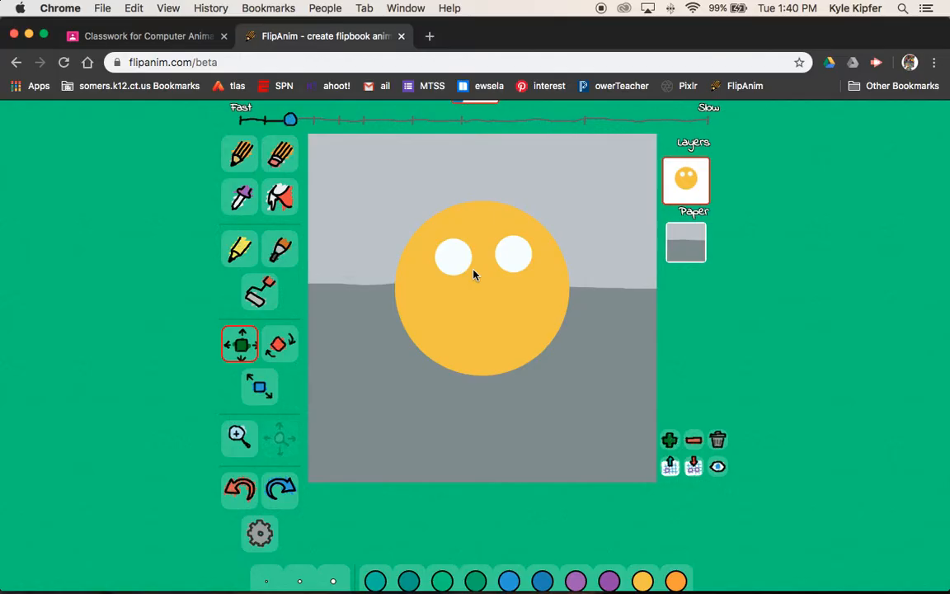
pyautogui.hotkey('ctrl', 'z')
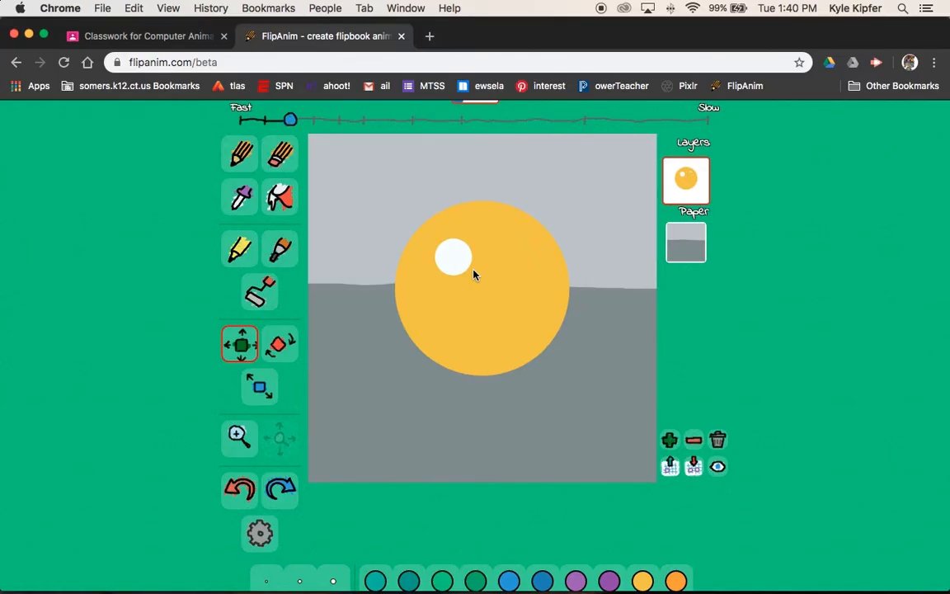
pyautogui.hotkey('ctrl', 'z')
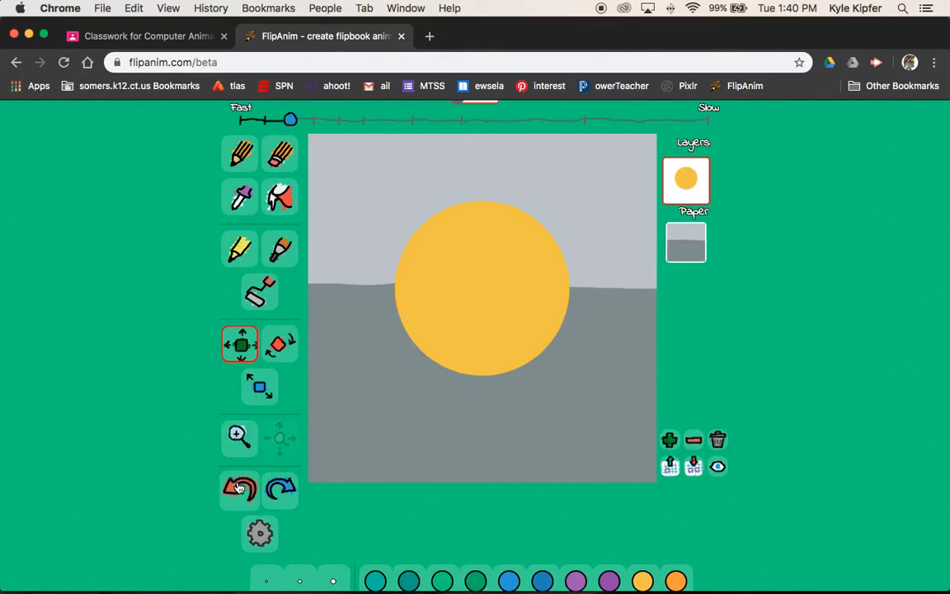
pyautogui.click(281, 488)
pyautogui.click(280, 488)
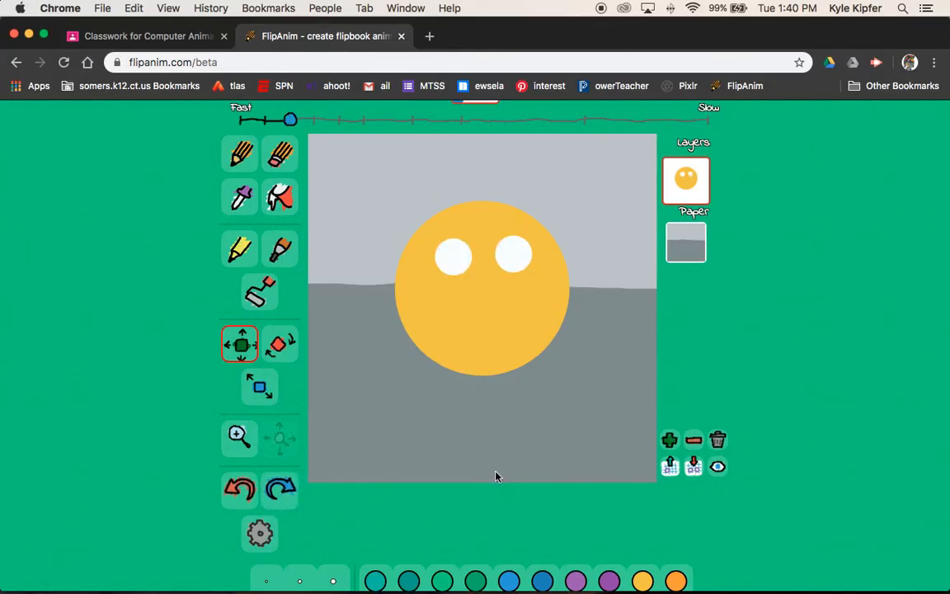
# - Place a dark navy pupil inside each white eye with the Pencil at the second-largest brush size
pyautogui.click(239, 154)
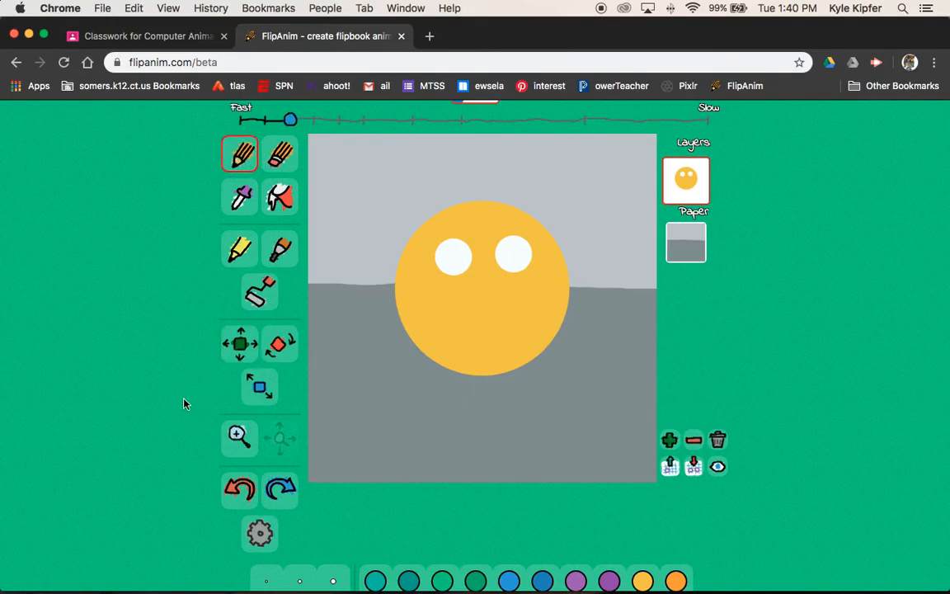
pyautogui.scroll(-3, 184, 403)
pyautogui.click(643, 474)
pyautogui.click(333, 476)
pyautogui.click(301, 477)
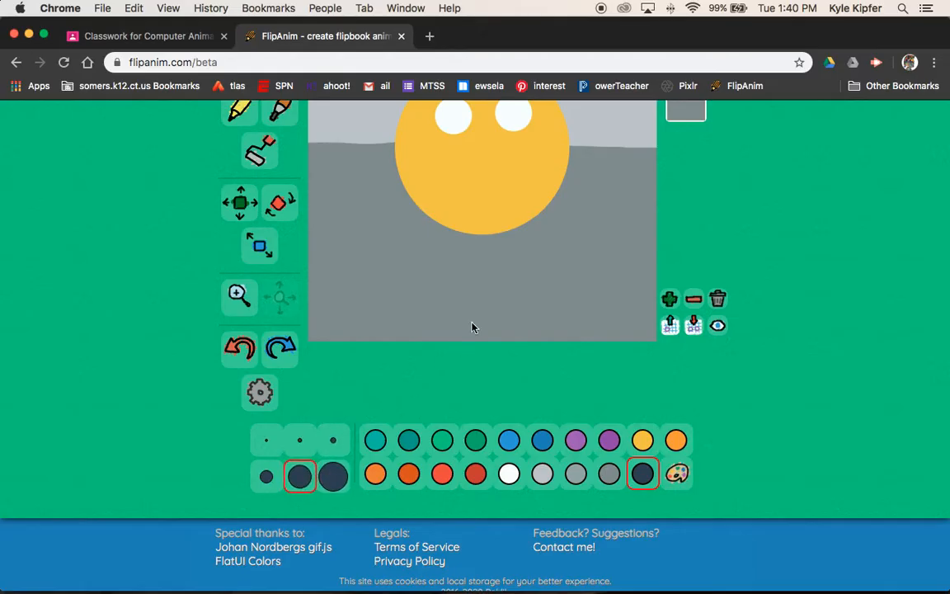
pyautogui.scroll(3, 472, 325)
pyautogui.click(459, 274)
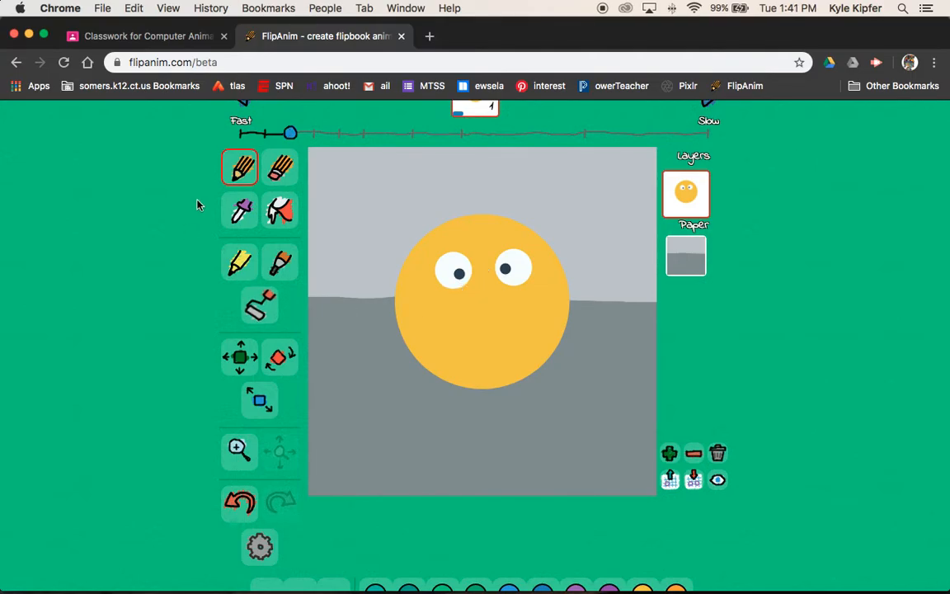
pyautogui.scroll(-3, 191, 323)
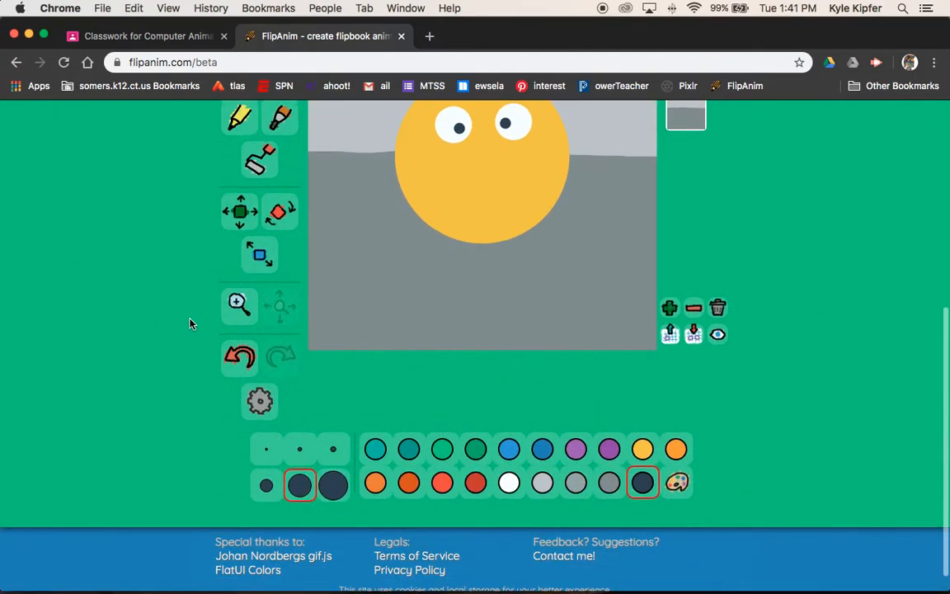
pyautogui.scroll(4, 190, 324)
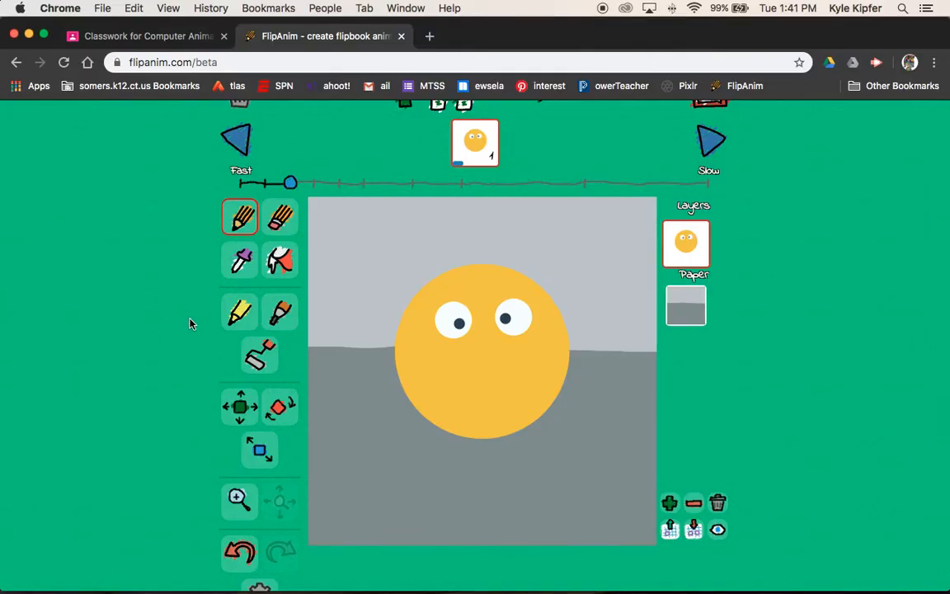
pyautogui.scroll(-1, 190, 323)
pyautogui.scroll(2, 190, 323)
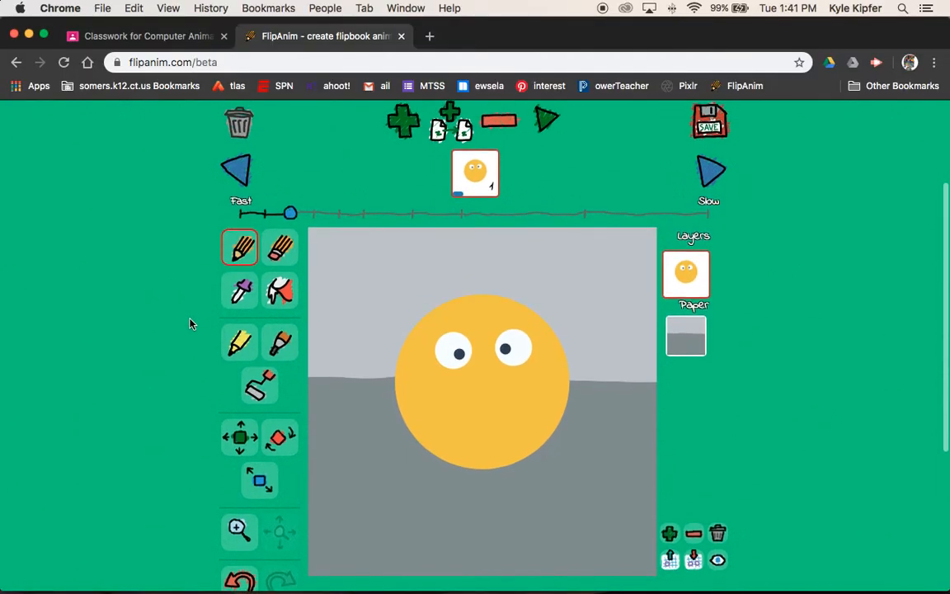
pyautogui.scroll(-2, 190, 323)
pyautogui.scroll(1, 190, 323)
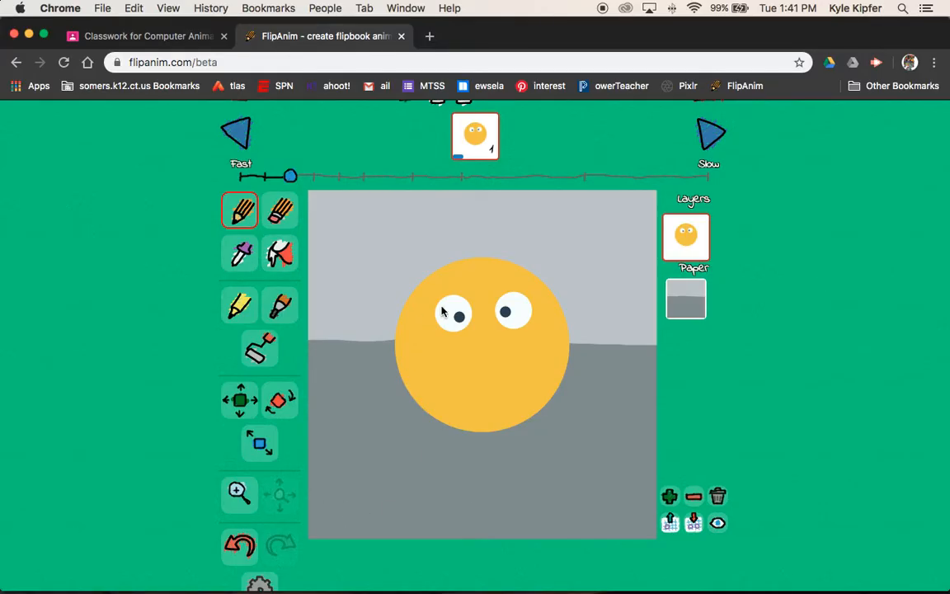
pyautogui.scroll(-3, 195, 345)
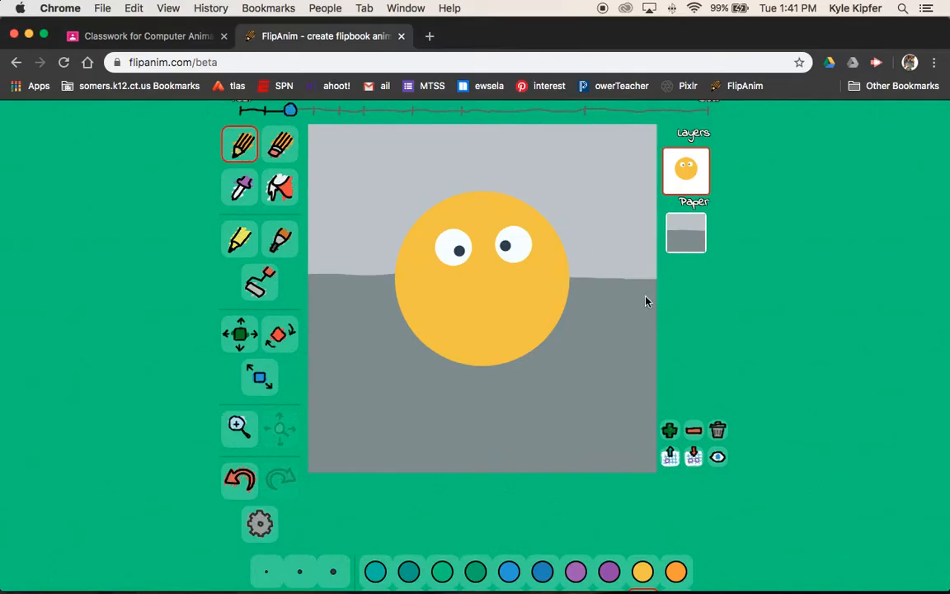
pyautogui.scroll(-2, 774, 383)
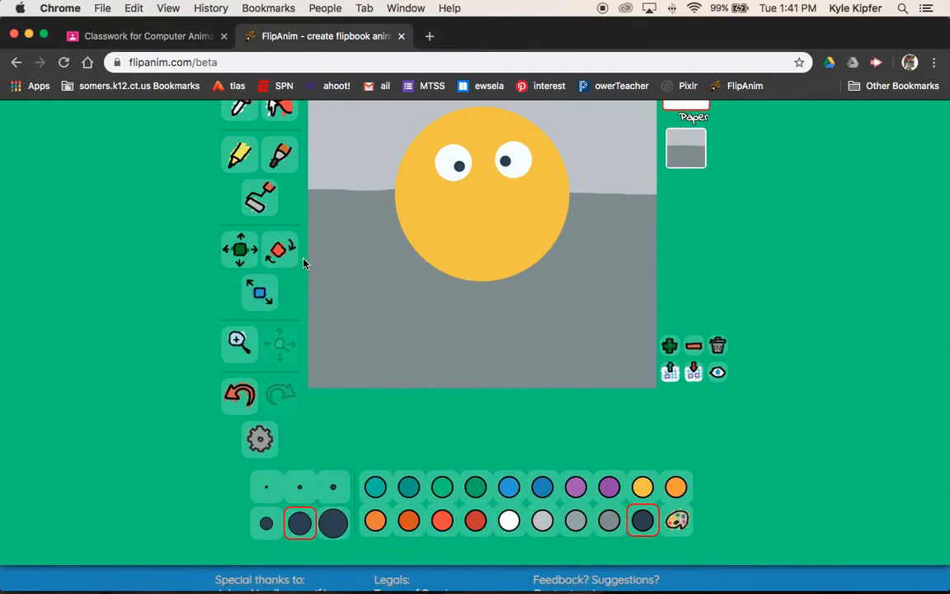
pyautogui.scroll(2, 184, 229)
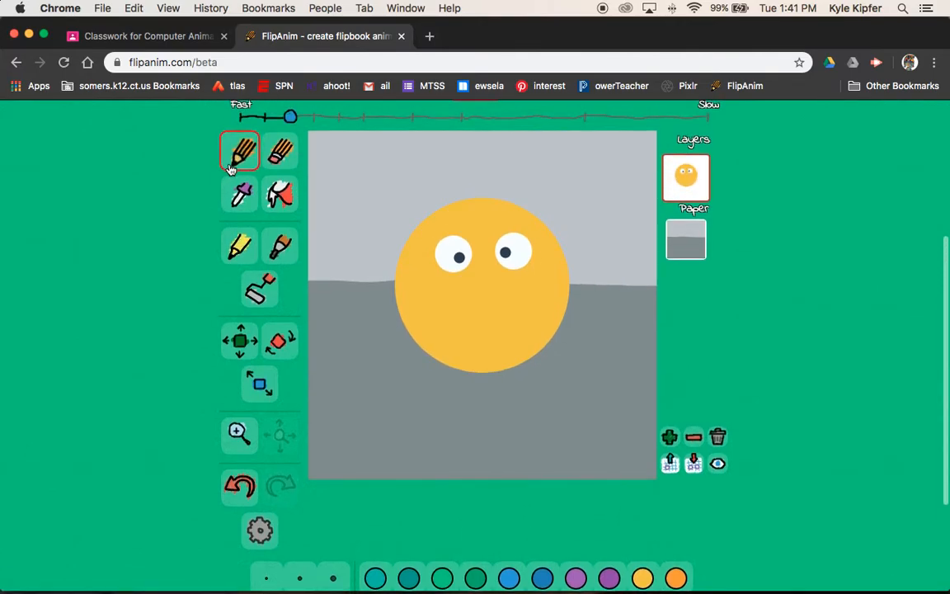
# - Change the light orange palette colour beside the yellow one to a dark brown and keep it as the drawing colour
pyautogui.scroll(-1, 201, 300)
pyautogui.scroll(-2, 201, 300)
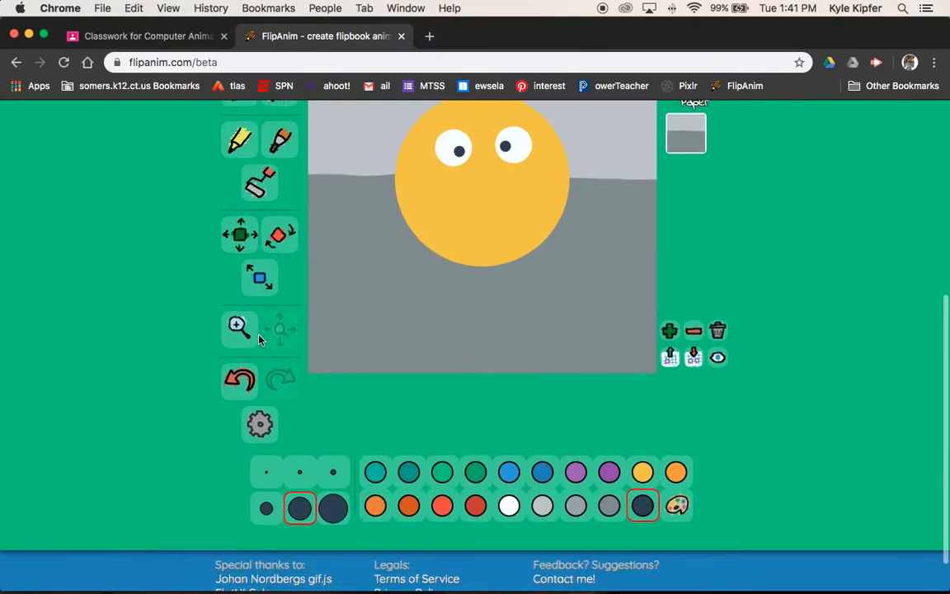
pyautogui.click(676, 472)
pyautogui.click(678, 506)
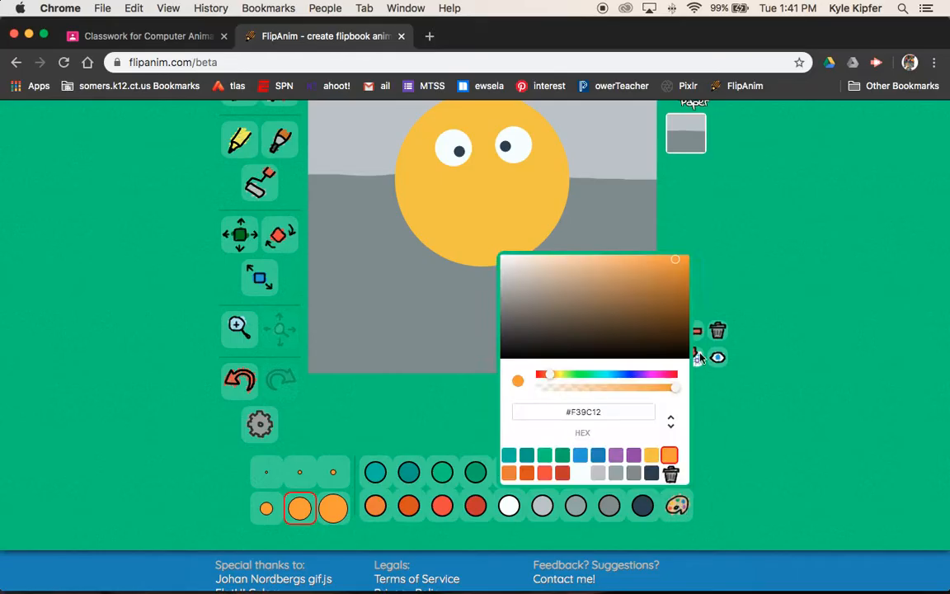
pyautogui.click(670, 327)
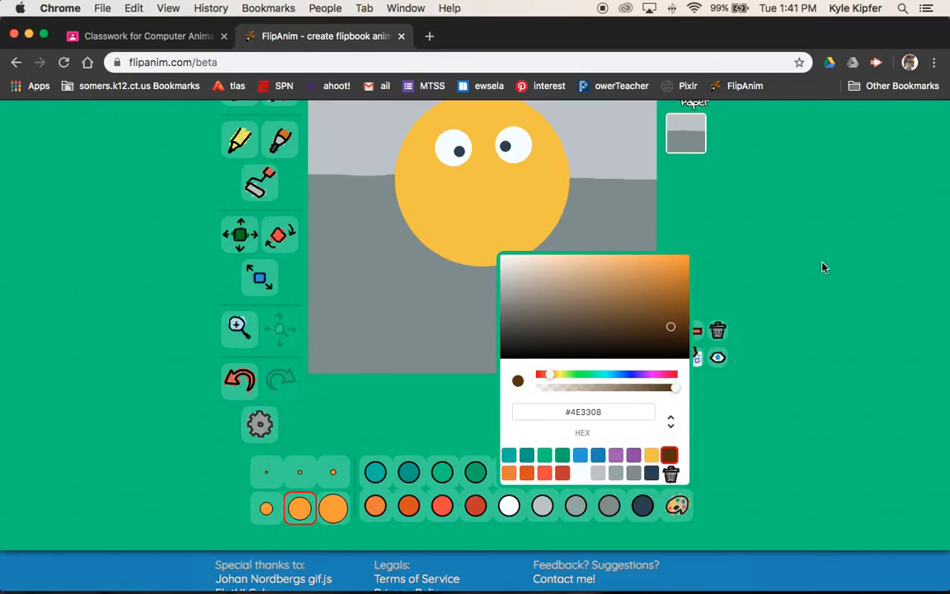
pyautogui.click(673, 321)
pyautogui.click(754, 269)
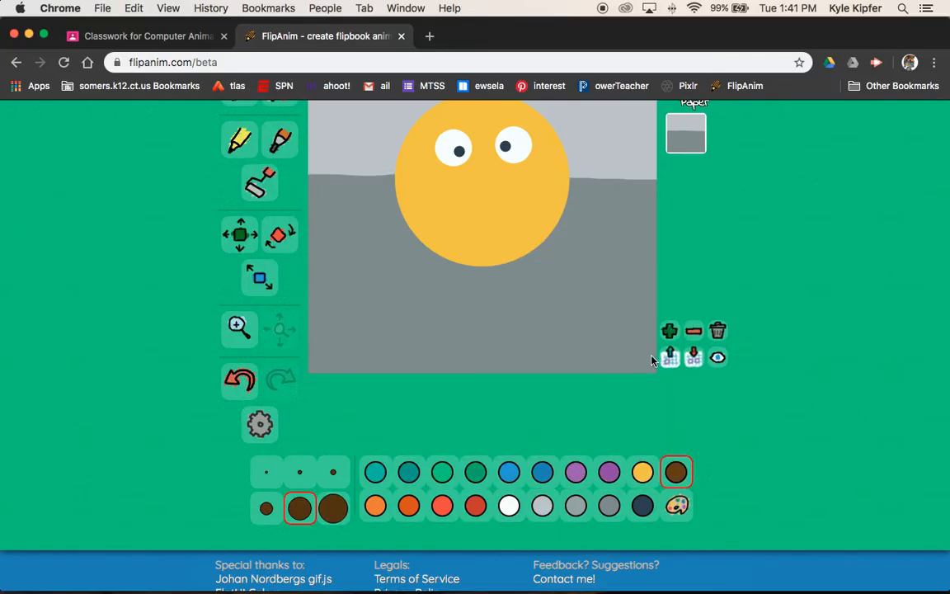
# - Draw the outline of a tilted brown hat with brim and crown on the face's head, using the fourth brush size
pyautogui.scroll(2, 567, 312)
pyautogui.scroll(2, 567, 312)
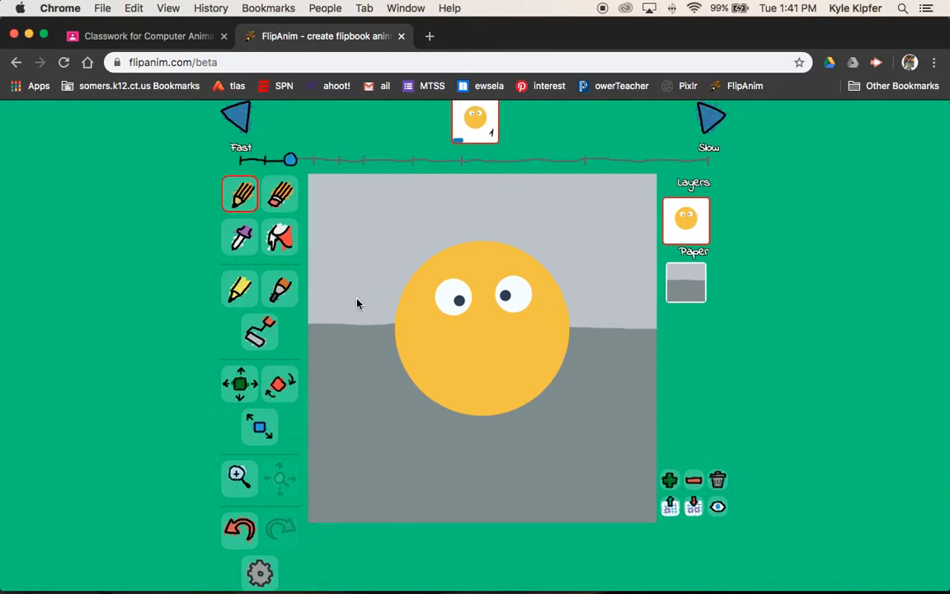
pyautogui.scroll(-2, 355, 330)
pyautogui.click(266, 571)
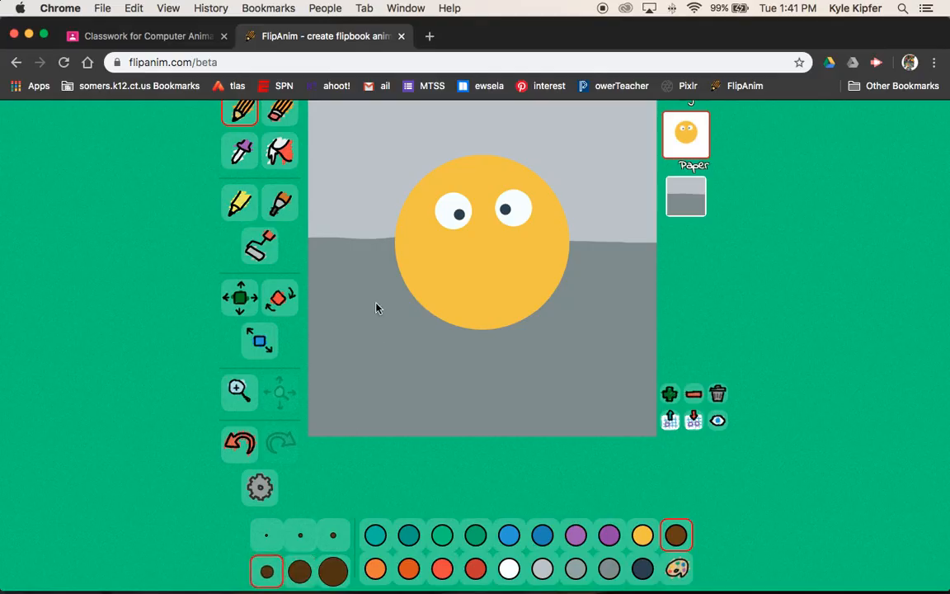
pyautogui.scroll(3, 398, 258)
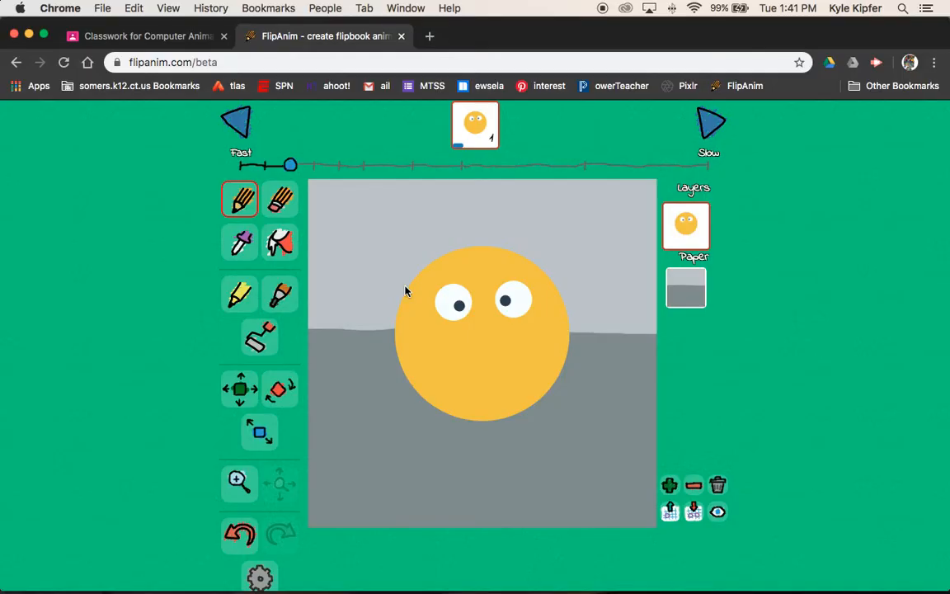
pyautogui.moveTo(405, 290)
pyautogui.mouseDown()
pyautogui.moveTo(388, 274)
pyautogui.moveTo(394, 250)
pyautogui.moveTo(445, 237)
pyautogui.moveTo(497, 205)
pyautogui.moveTo(532, 219)
pyautogui.moveTo(520, 257)
pyautogui.mouseUp()
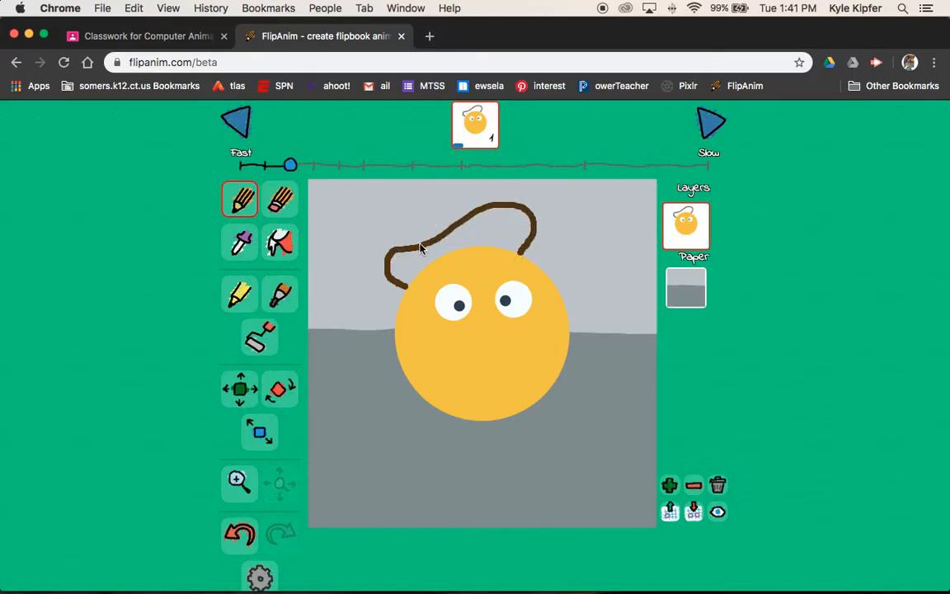
pyautogui.moveTo(421, 247)
pyautogui.mouseDown()
pyautogui.moveTo(423, 212)
pyautogui.moveTo(451, 194)
pyautogui.moveTo(470, 212)
pyautogui.moveTo(434, 231)
pyautogui.moveTo(469, 208)
pyautogui.mouseUp()
# - Fill the hat's brim and crown with the same dark brown
pyautogui.click(280, 242)
pyautogui.click(417, 265)
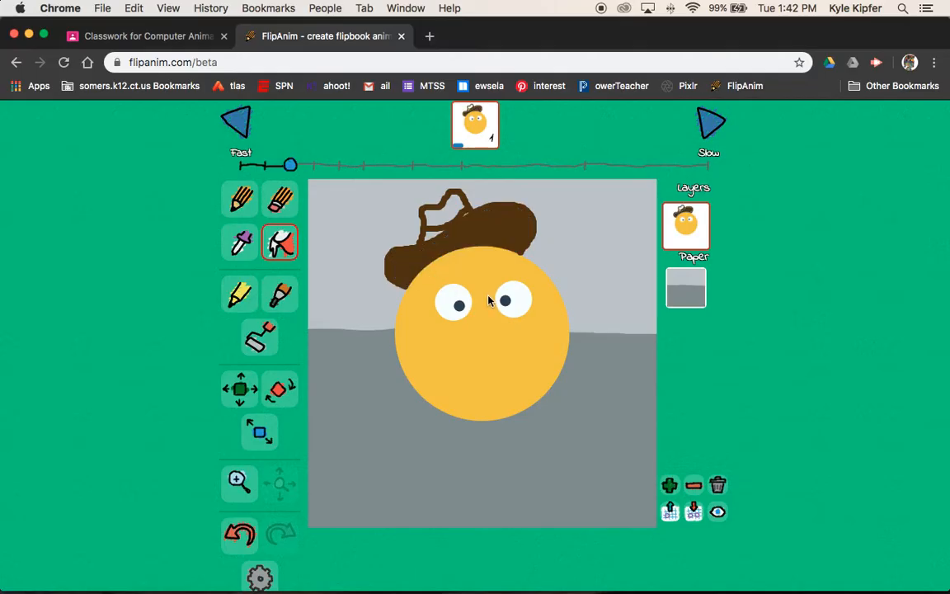
pyautogui.click(445, 221)
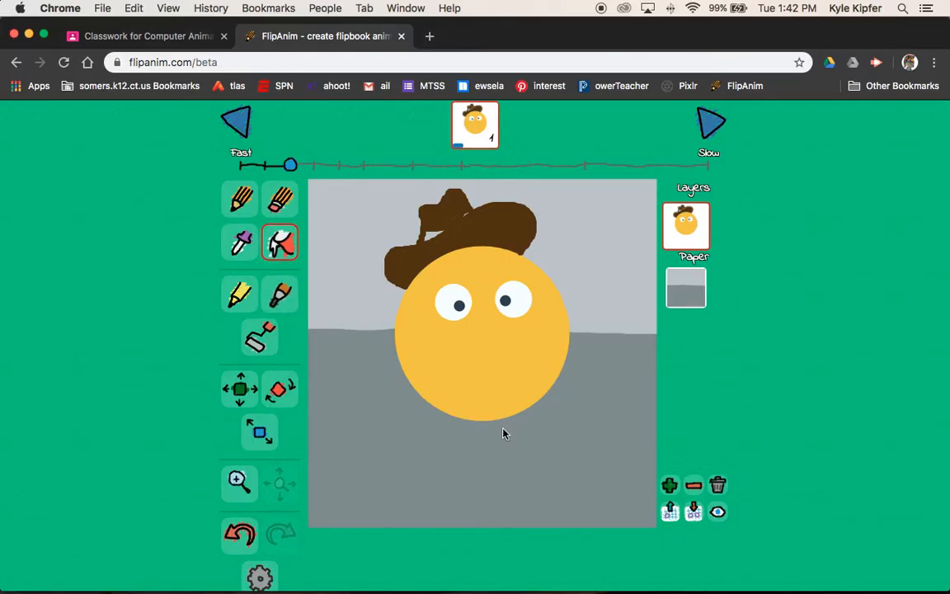
# - Fill the open gap between the hat's crown and brim with light red as the start of a hatband
pyautogui.scroll(-3, 504, 432)
pyautogui.click(446, 524)
pyautogui.scroll(2, 417, 312)
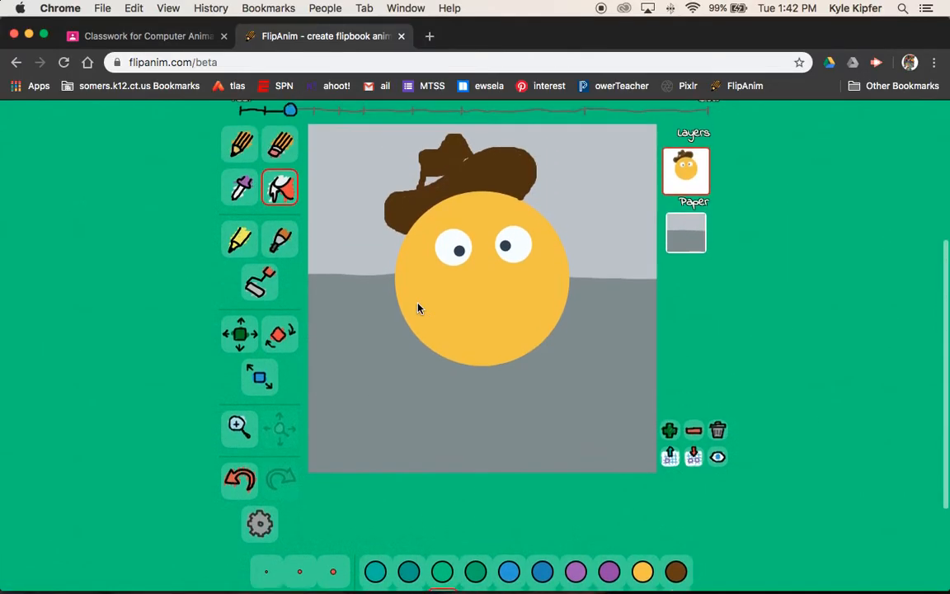
pyautogui.click(429, 180)
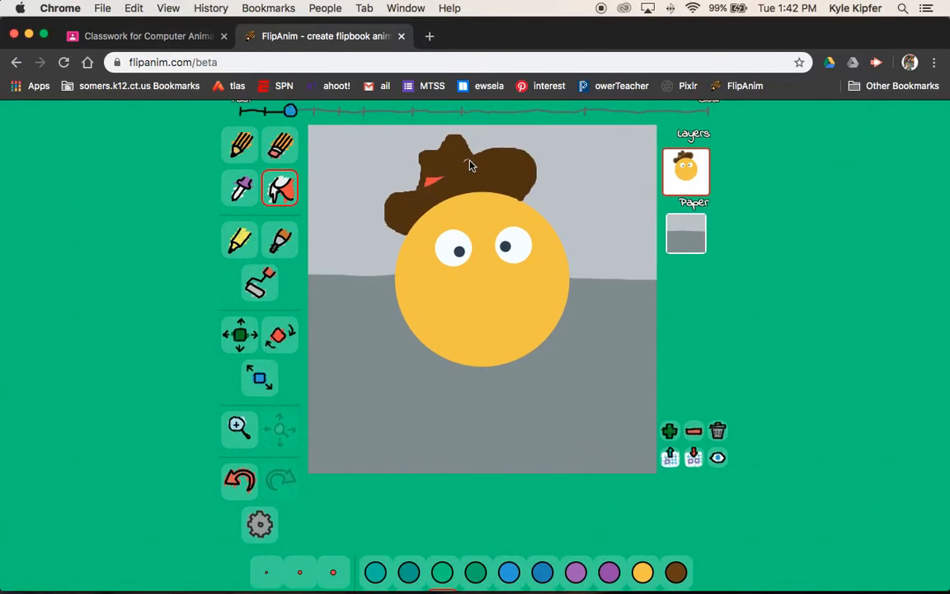
# - Try to fill the tiny remaining gap between crown and brim with light red, and undo each fill
pyautogui.click(467, 163)
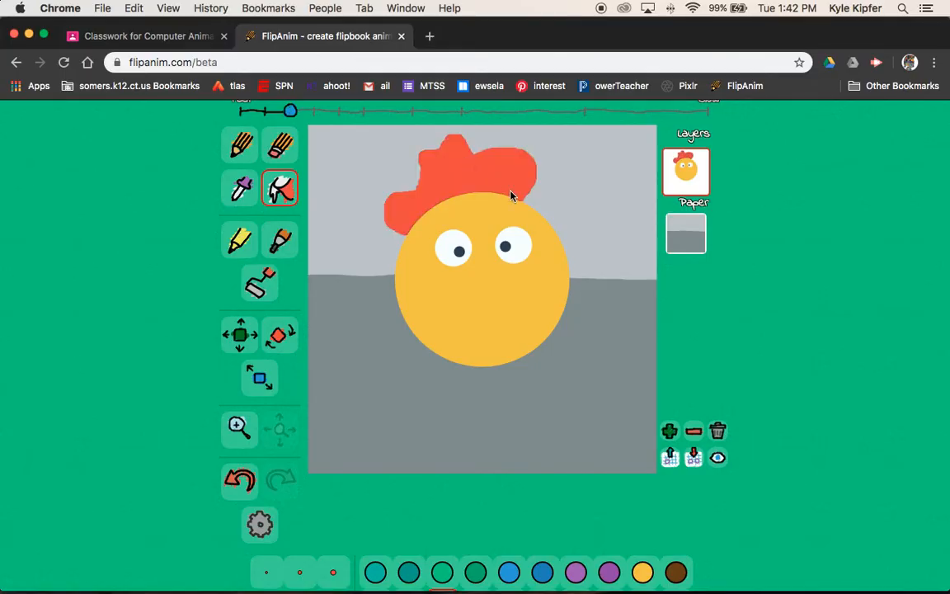
pyautogui.press('super+z')
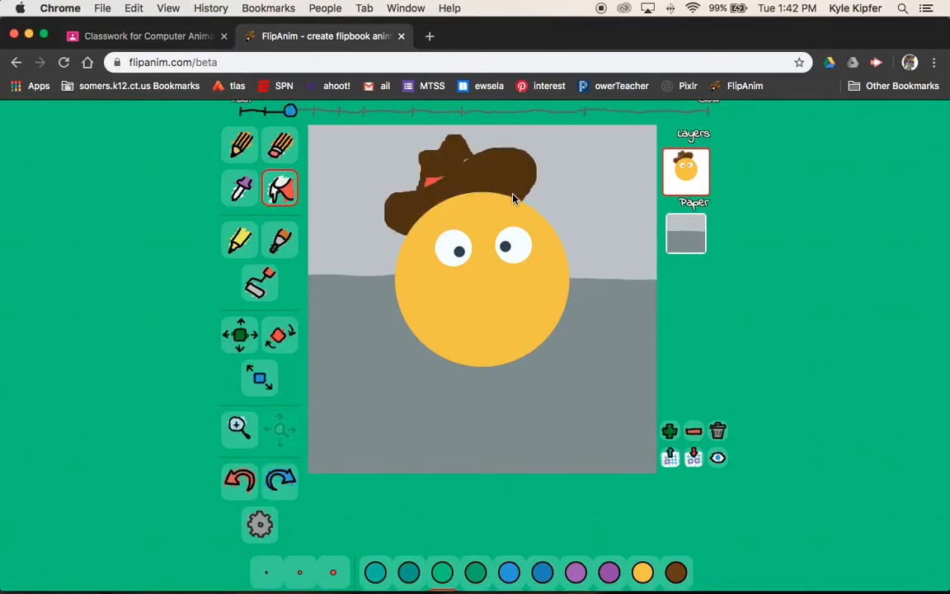
pyautogui.click(467, 163)
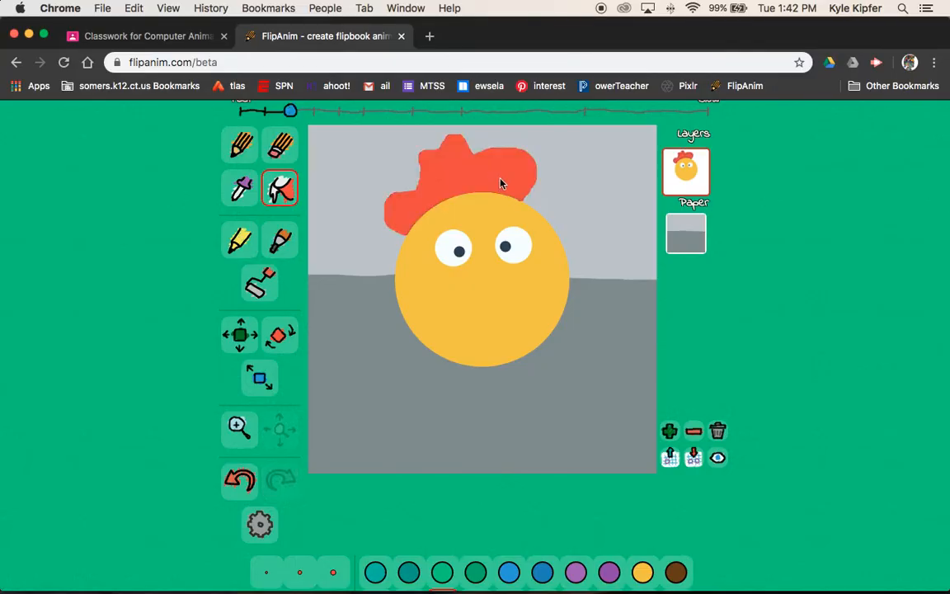
pyautogui.press('super+z')
# - Draw a light red hatband with the Pencil along the base of the hat's crown, over the filled gap
pyautogui.click(241, 145)
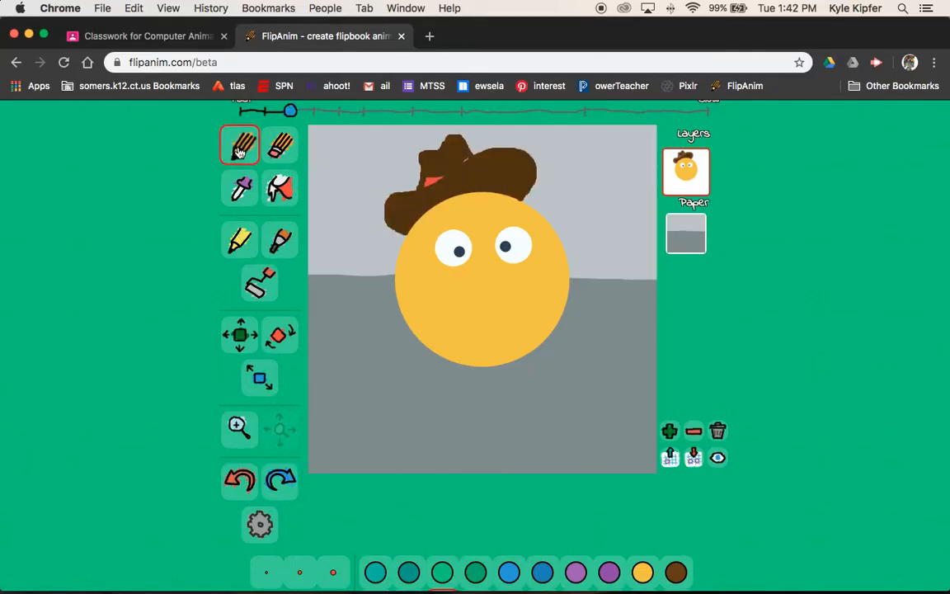
pyautogui.scroll(-2, 560, 462)
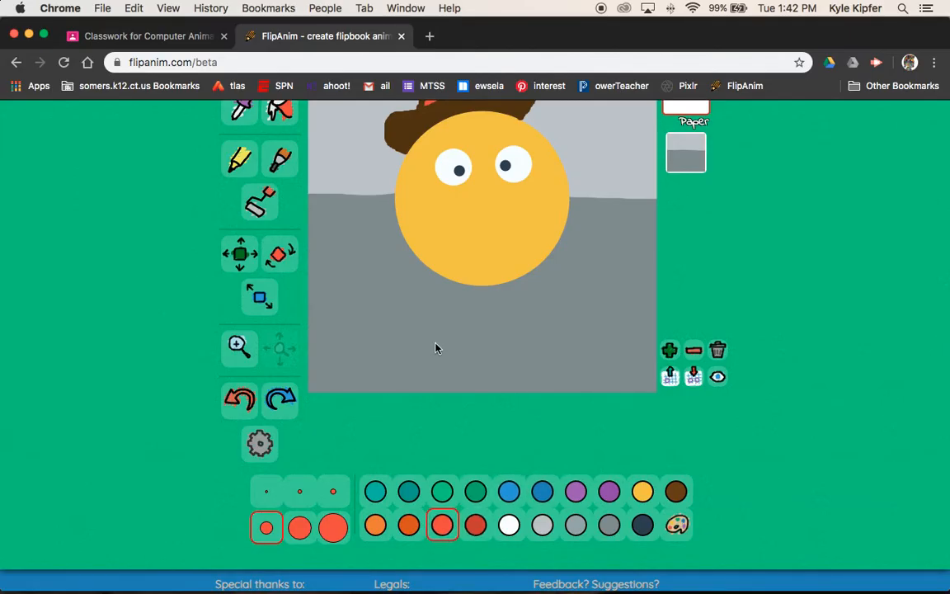
pyautogui.scroll(2, 438, 345)
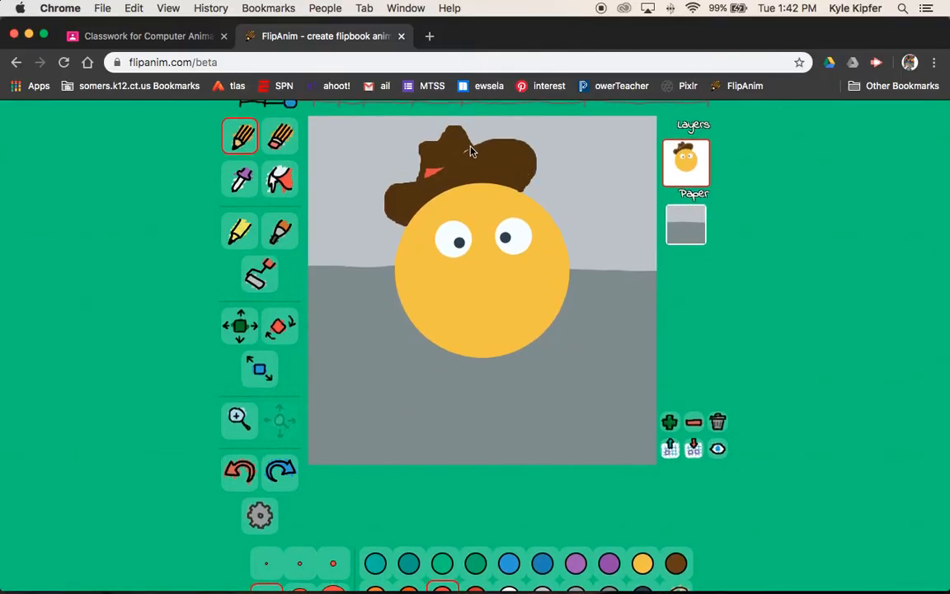
pyautogui.moveTo(471, 148); pyautogui.dragTo(429, 175)
pyautogui.scroll(-1, 546, 279)
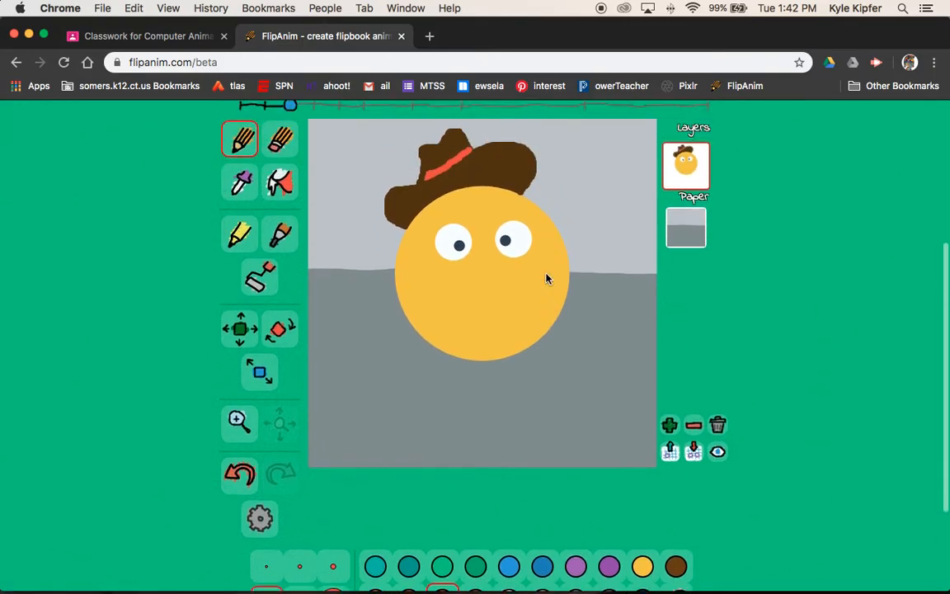
pyautogui.scroll(3, 546, 279)
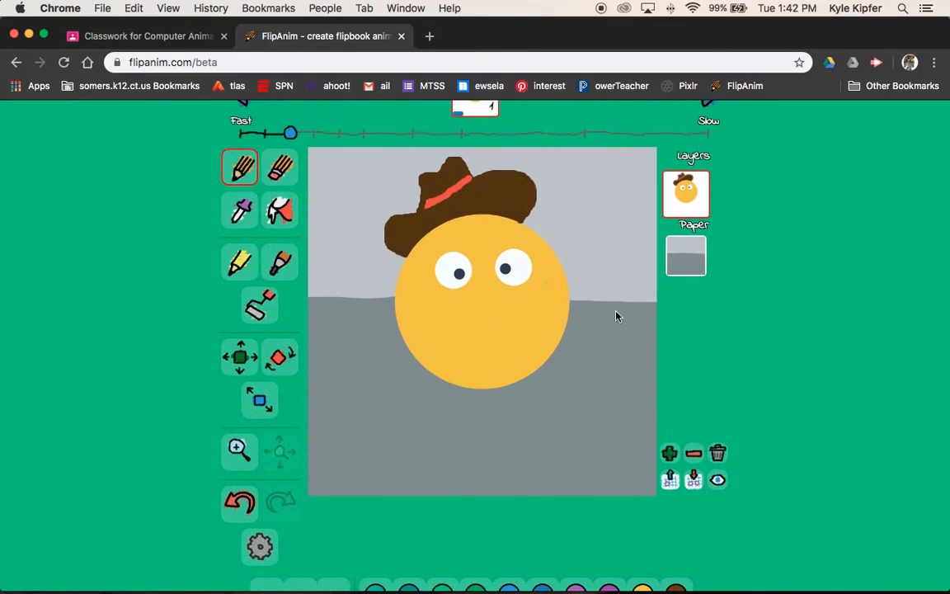
# - Add an empty layer above the face layer and select dark navy as the Pencil colour
pyautogui.scroll(2, 590, 270)
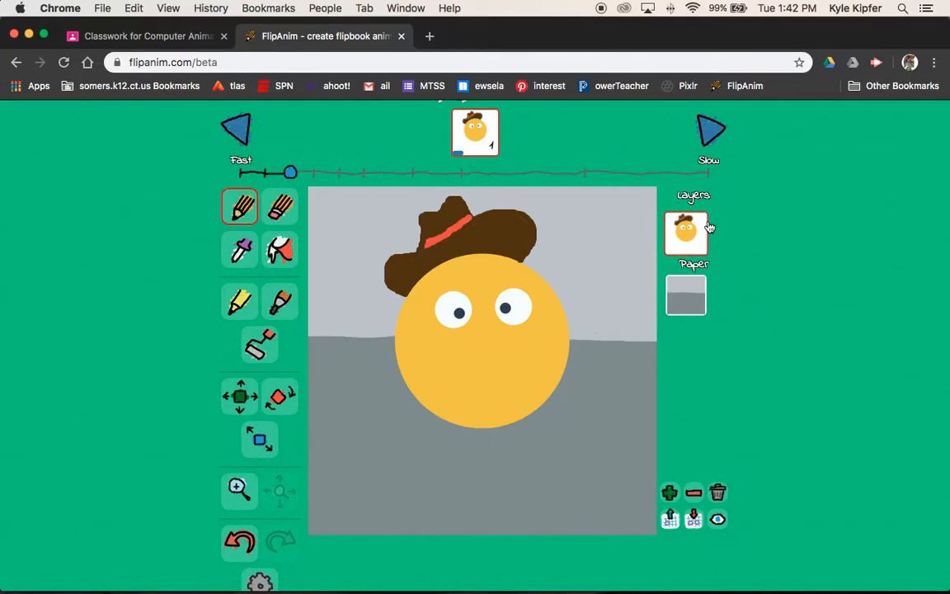
pyautogui.scroll(-1, 685, 505)
pyautogui.click(671, 488)
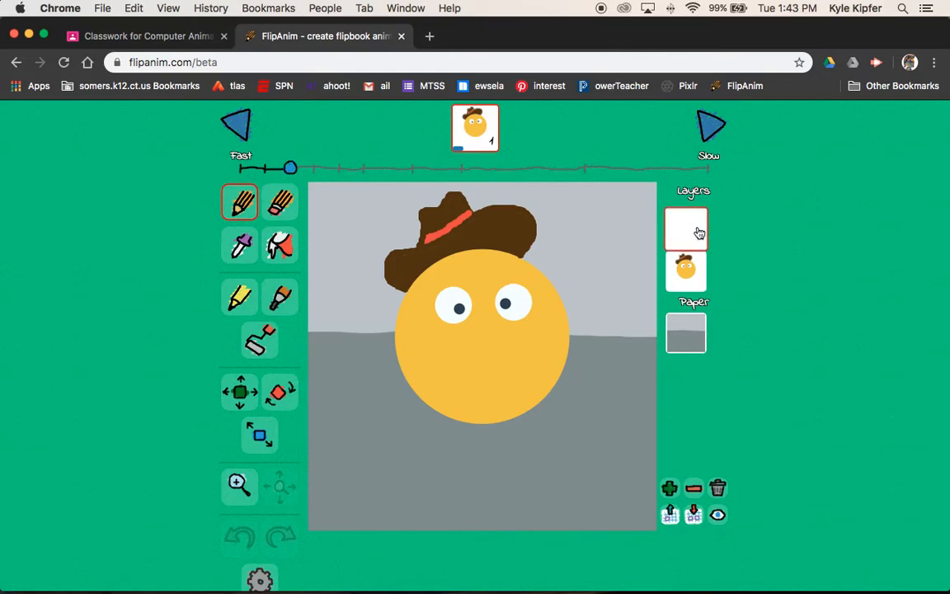
pyautogui.scroll(-5, 332, 348)
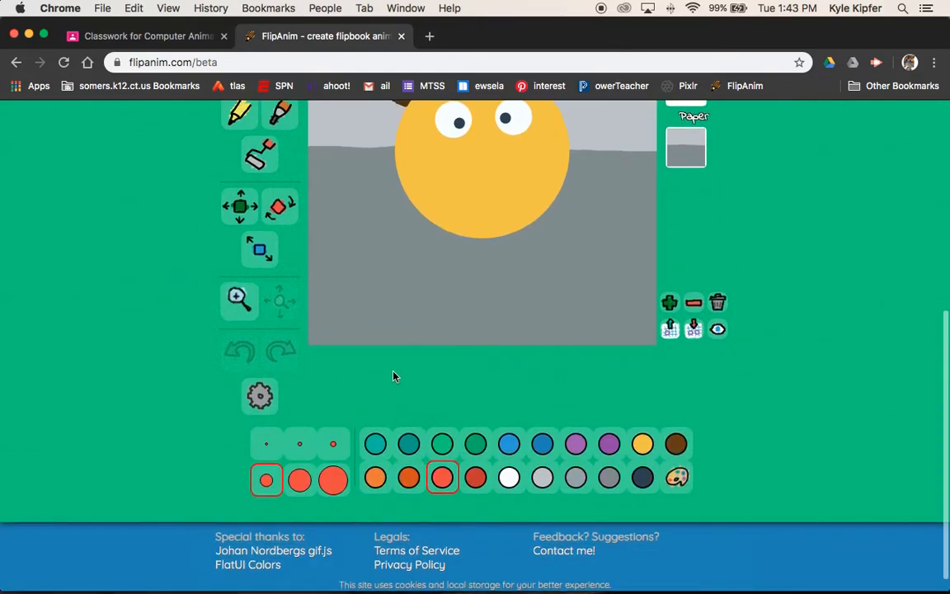
pyautogui.click(642, 478)
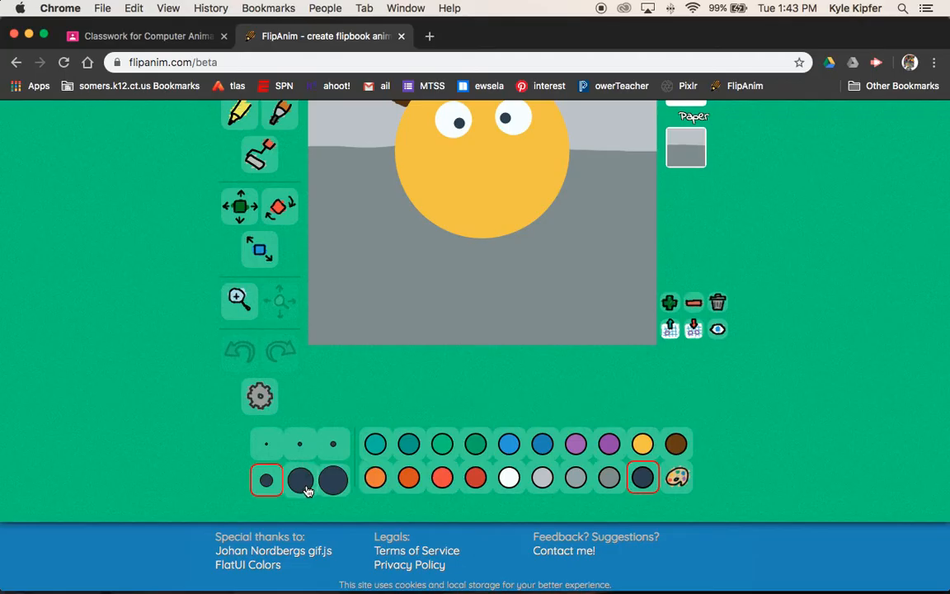
pyautogui.scroll(3, 193, 395)
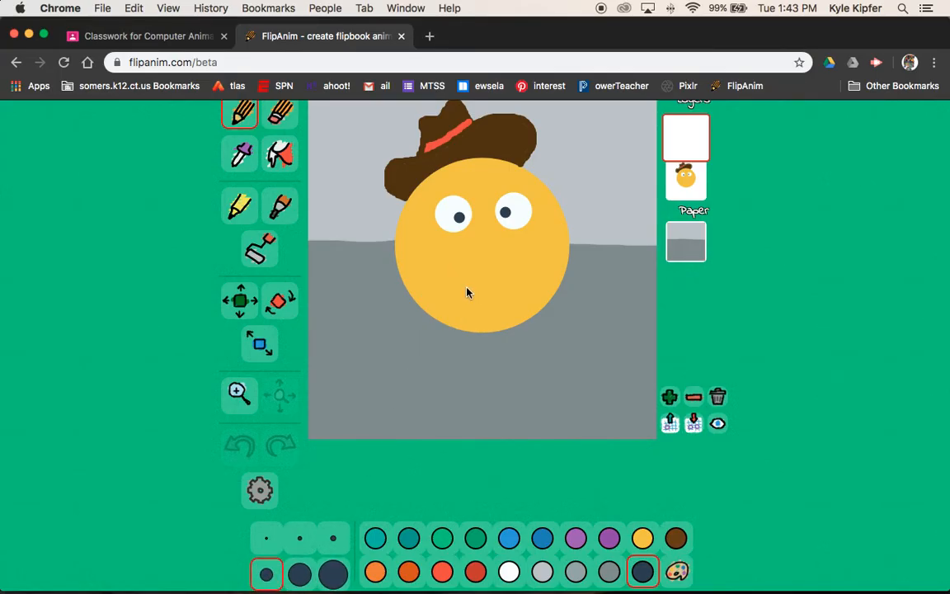
pyautogui.scroll(2, 466, 288)
# - Try two dark navy mouth lines on the lower part of the face, undoing each one
pyautogui.moveTo(459, 345); pyautogui.dragTo(514, 348)
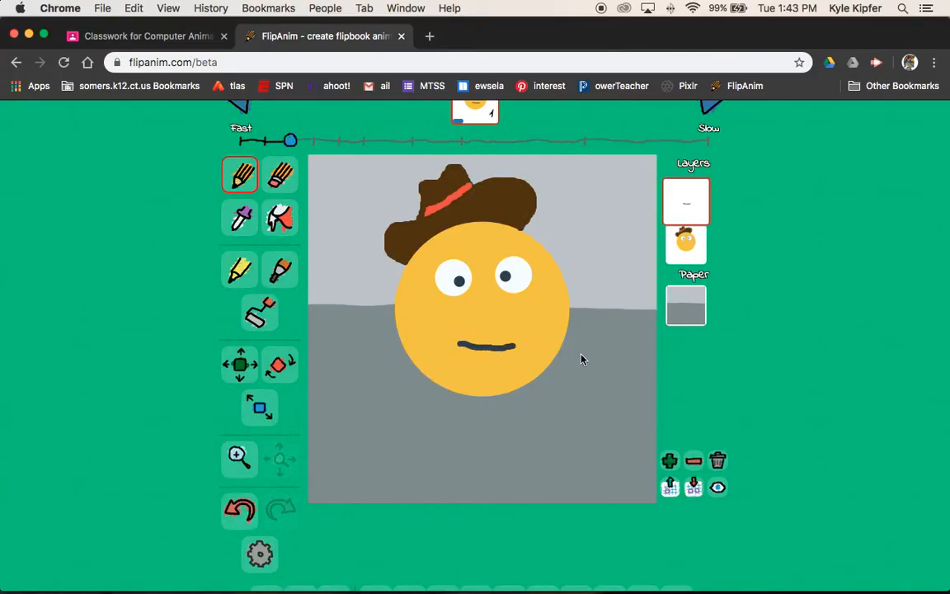
pyautogui.press('super+z')
pyautogui.moveTo(458, 338); pyautogui.dragTo(507, 340)
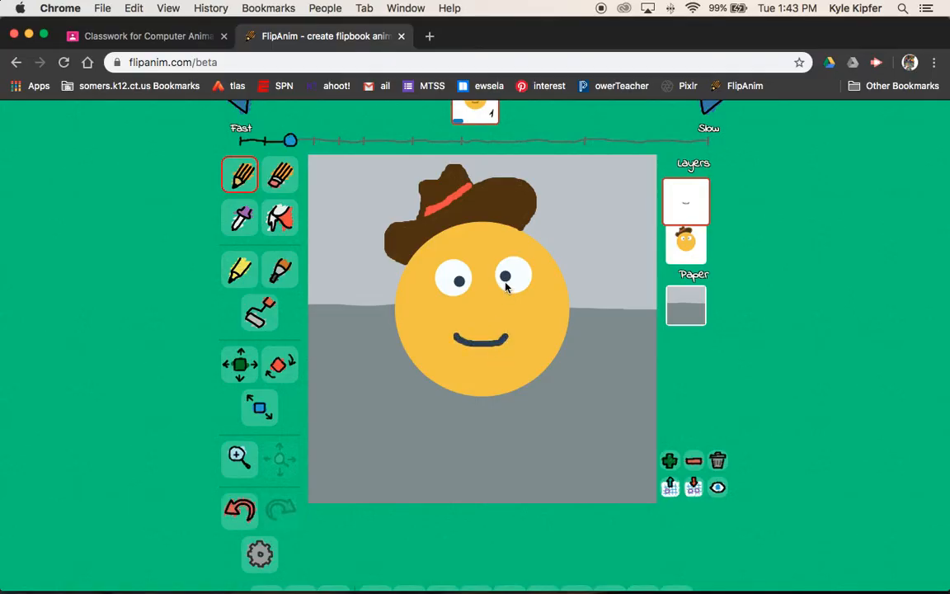
pyautogui.press('super+z')
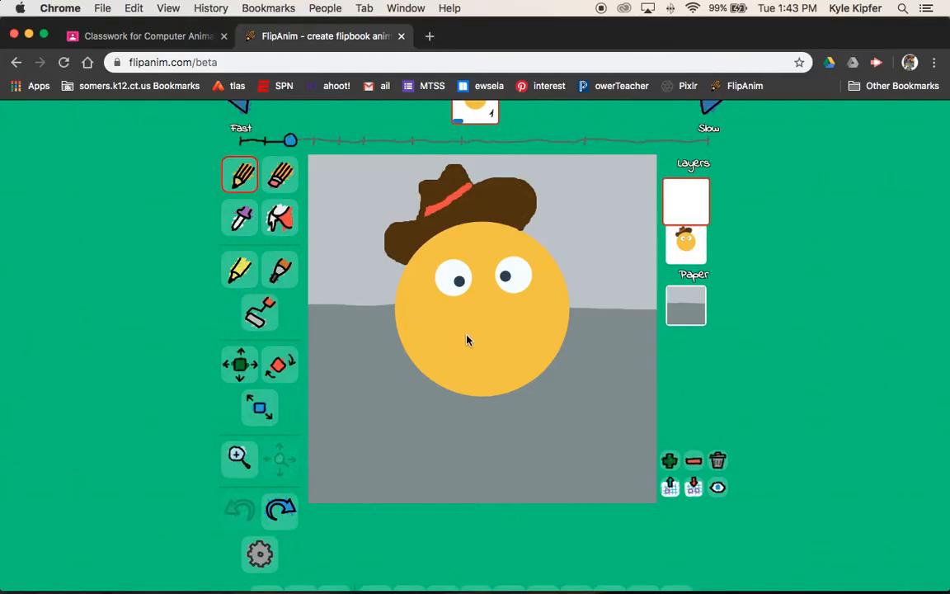
# - Draw a dark navy smile with a short line beneath it on the new layer, and duplicate the frame
pyautogui.moveTo(460, 333)
pyautogui.mouseDown()
pyautogui.moveTo(511, 338)
pyautogui.moveTo(492, 355)
pyautogui.mouseUp()
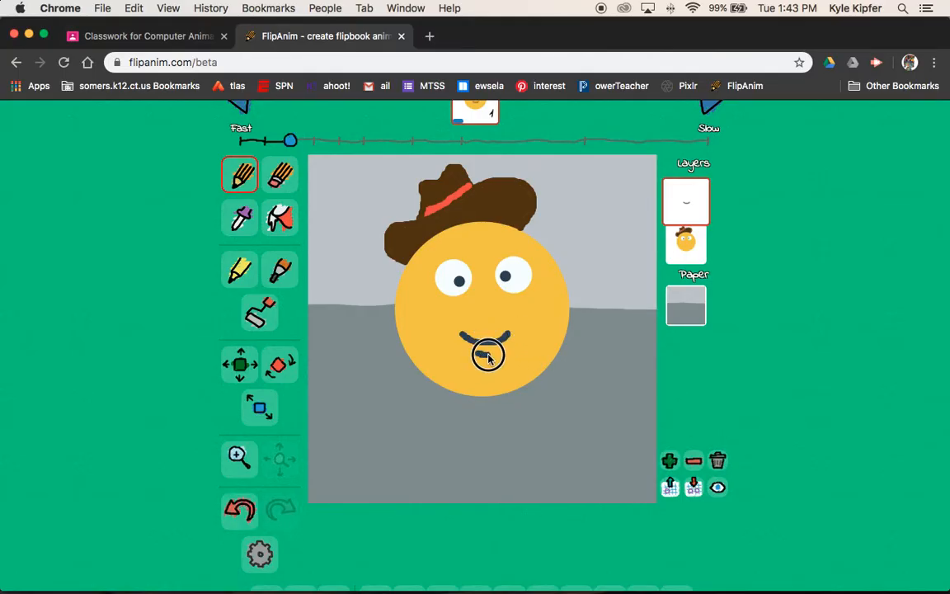
pyautogui.scroll(1, 598, 326)
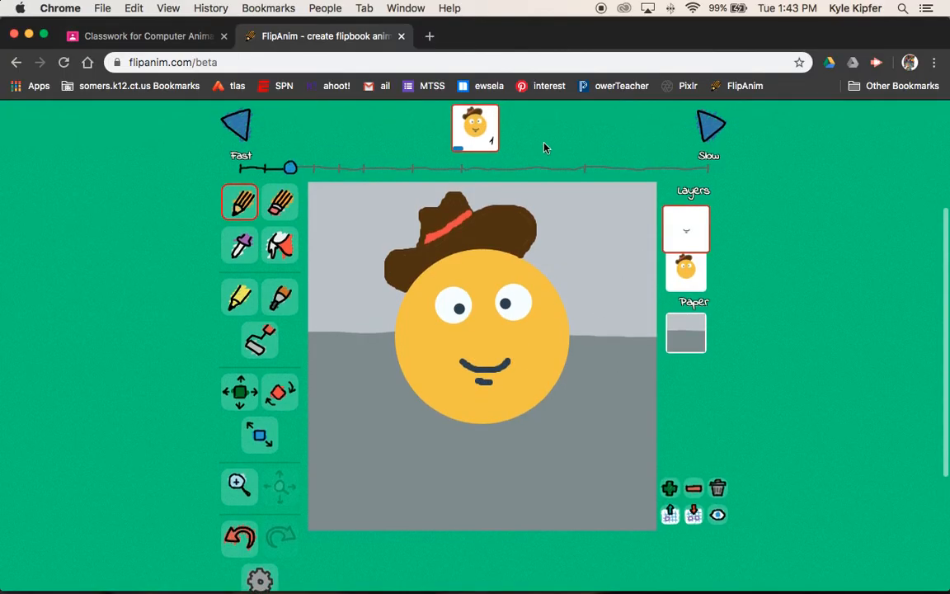
pyautogui.scroll(3, 534, 270)
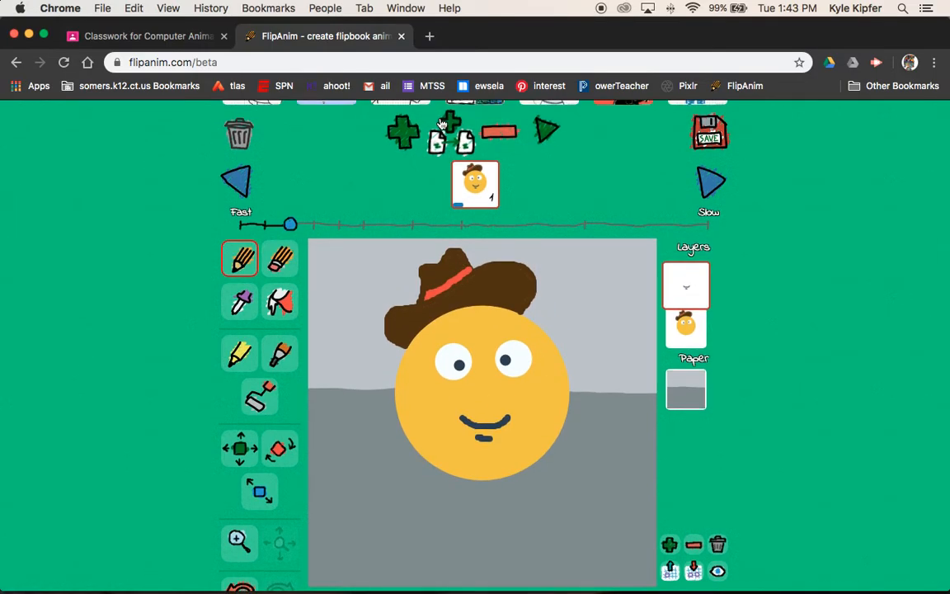
pyautogui.click(405, 117)
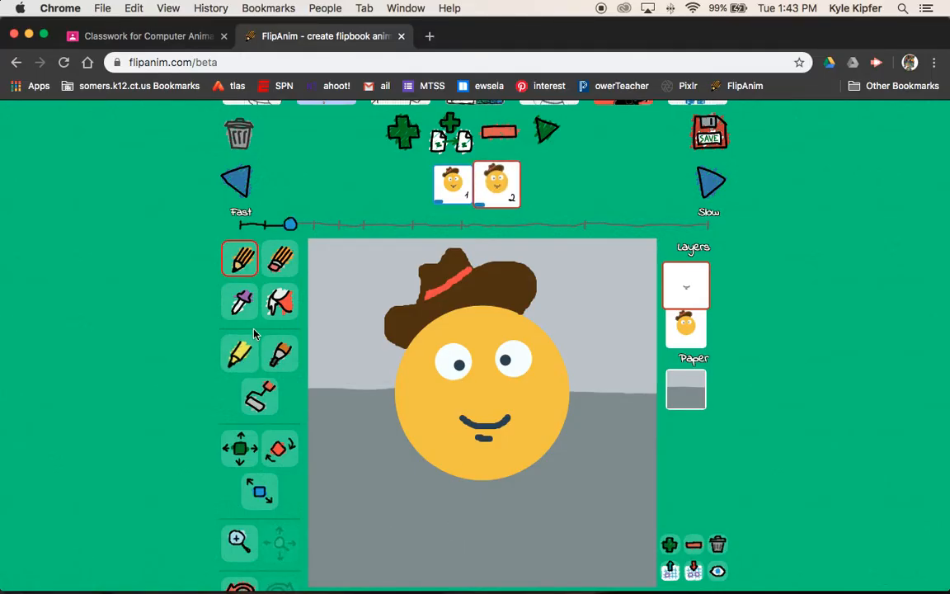
# - Write "HOWDY?" in dark navy with the Pencil across the grey area below the face in frame 2
pyautogui.scroll(-2, 165, 321)
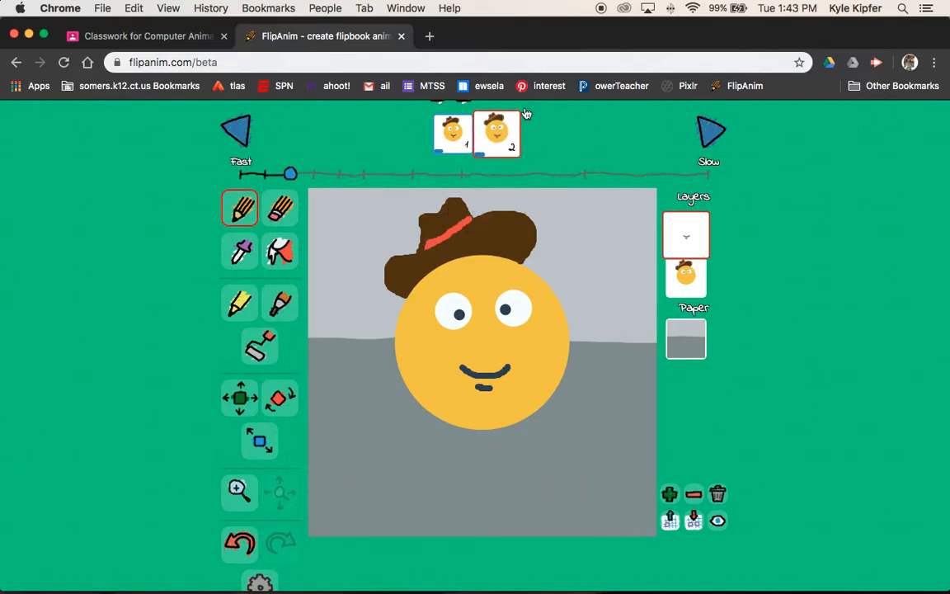
pyautogui.moveTo(343, 464)
pyautogui.mouseDown()
pyautogui.moveTo(342, 518)
pyautogui.moveTo(347, 493)
pyautogui.moveTo(372, 493)
pyautogui.moveTo(373, 471)
pyautogui.moveTo(370, 517)
pyautogui.mouseUp()
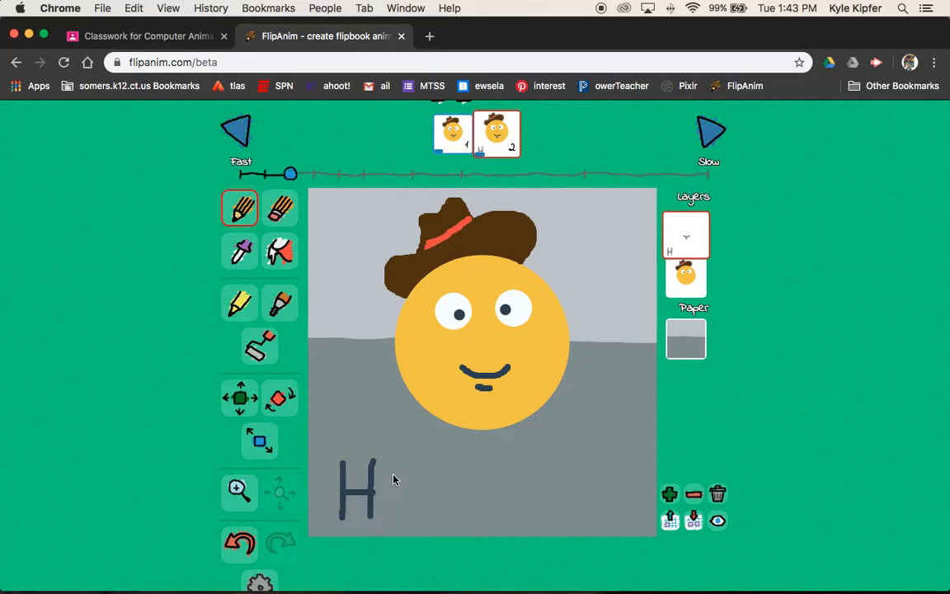
pyautogui.moveTo(390, 481)
pyautogui.mouseDown()
pyautogui.moveTo(391, 508)
pyautogui.moveTo(410, 514)
pyautogui.moveTo(414, 483)
pyautogui.moveTo(401, 468)
pyautogui.moveTo(421, 466)
pyautogui.moveTo(427, 515)
pyautogui.moveTo(442, 485)
pyautogui.moveTo(457, 514)
pyautogui.moveTo(461, 481)
pyautogui.moveTo(480, 463)
pyautogui.moveTo(481, 501)
pyautogui.mouseUp()
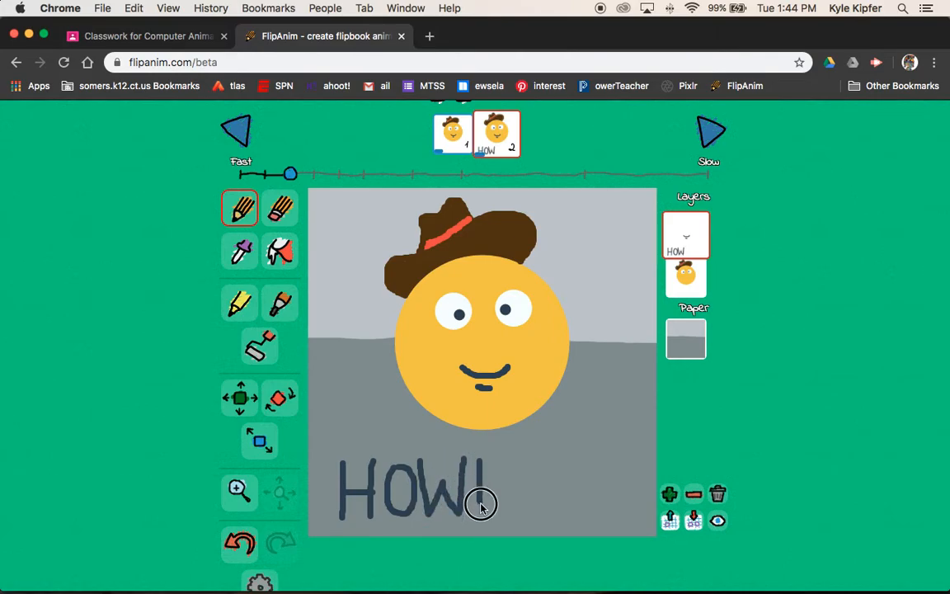
pyautogui.moveTo(485, 464)
pyautogui.mouseDown()
pyautogui.moveTo(517, 475)
pyautogui.moveTo(515, 498)
pyautogui.moveTo(479, 502)
pyautogui.mouseUp()
pyautogui.moveTo(534, 465)
pyautogui.mouseDown()
pyautogui.moveTo(552, 492)
pyautogui.moveTo(567, 455)
pyautogui.mouseUp()
pyautogui.moveTo(553, 500); pyautogui.dragTo(553, 517)
pyautogui.moveTo(583, 462)
pyautogui.mouseDown()
pyautogui.moveTo(610, 460)
pyautogui.moveTo(613, 474)
pyautogui.moveTo(593, 502)
pyautogui.mouseUp()
pyautogui.click(598, 521)
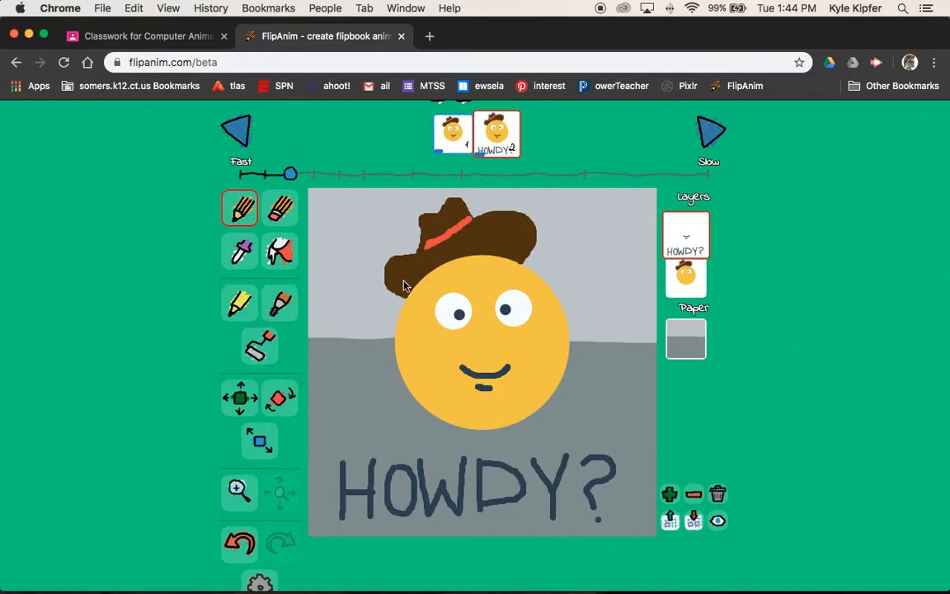
# - Check the mouthshapes.jpg reference in Google Classroom, and erase the smile and chin line from frame 2 in FlipAnim
pyautogui.click(153, 36)
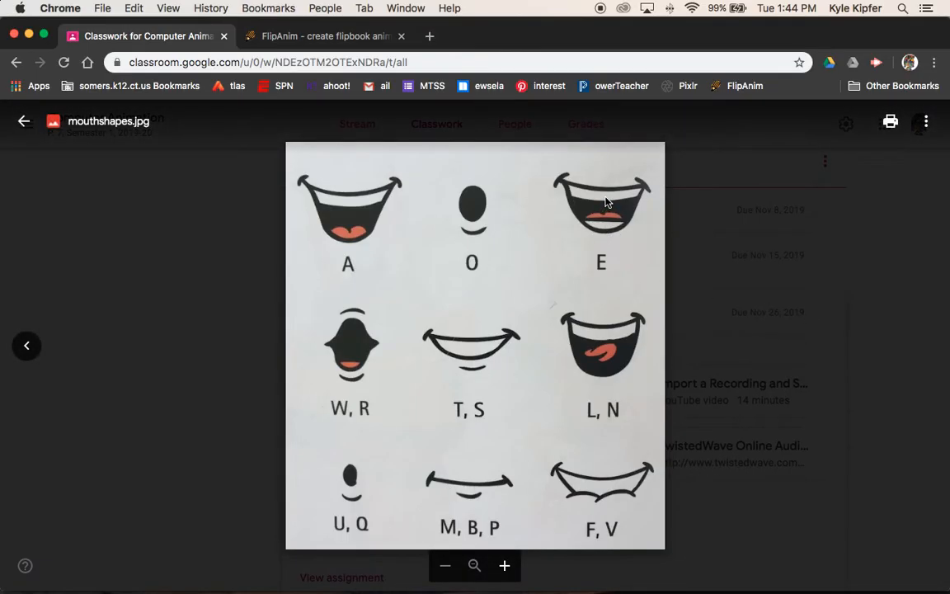
pyautogui.click(350, 39)
pyautogui.click(280, 207)
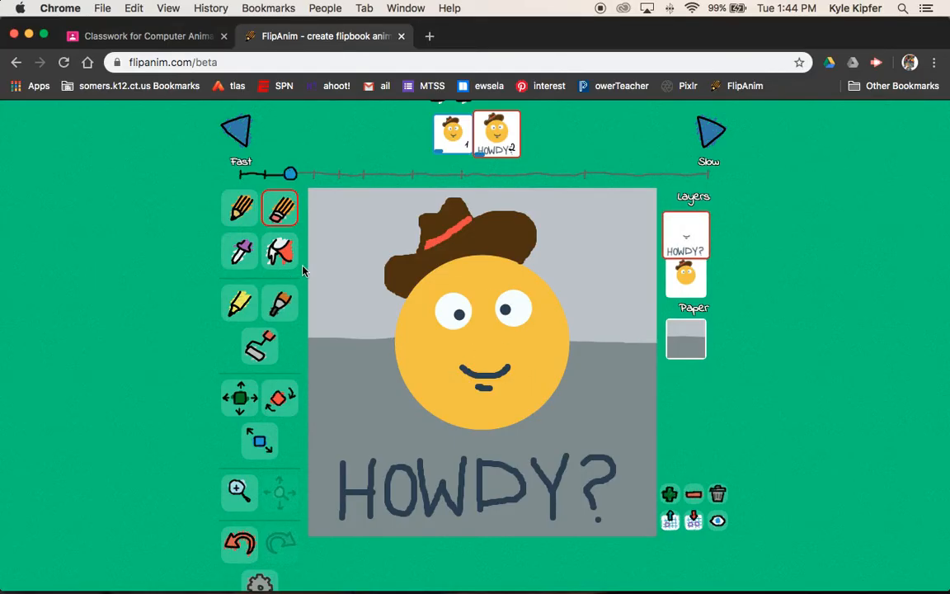
pyautogui.scroll(-3, 303, 237)
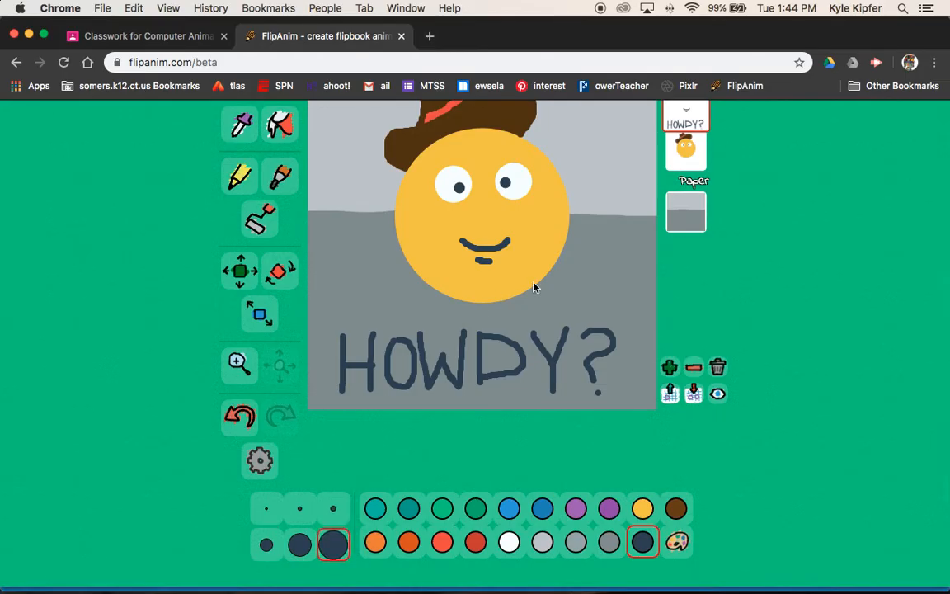
pyautogui.scroll(1, 533, 287)
pyautogui.moveTo(509, 289)
pyautogui.mouseDown()
pyautogui.moveTo(453, 302)
pyautogui.moveTo(505, 297)
pyautogui.moveTo(495, 311)
pyautogui.mouseUp()
# - Draw a wide, flat open mouth outlined in dark navy on frame 2 and fill its inside with white
pyautogui.click(240, 138)
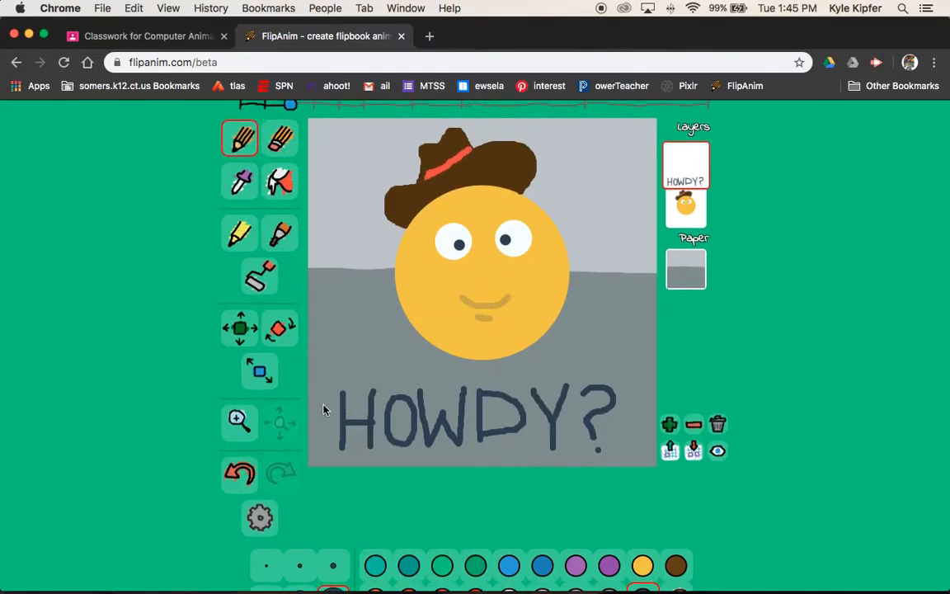
pyautogui.scroll(-1, 320, 476)
pyautogui.scroll(-1, 320, 476)
pyautogui.click(265, 579)
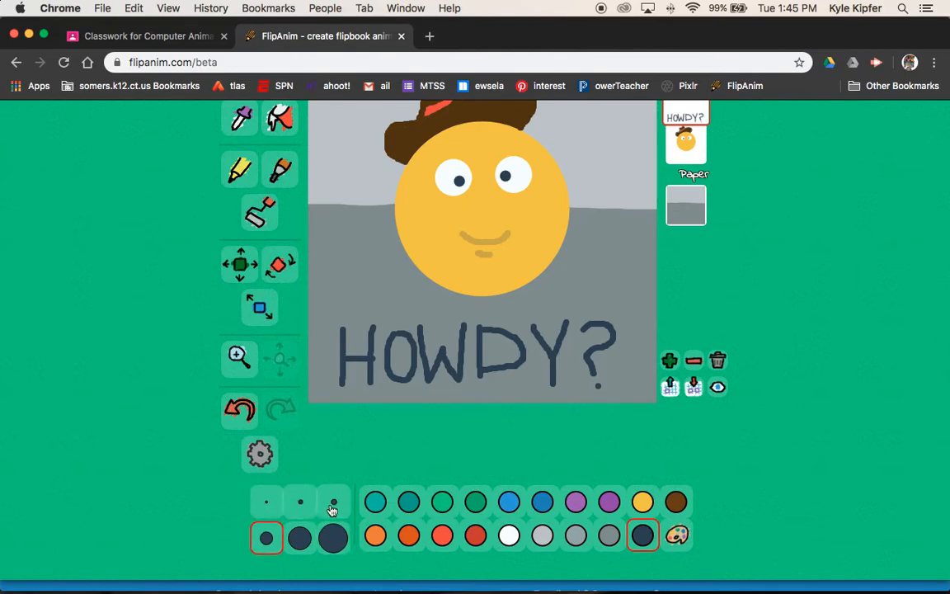
pyautogui.scroll(2, 511, 278)
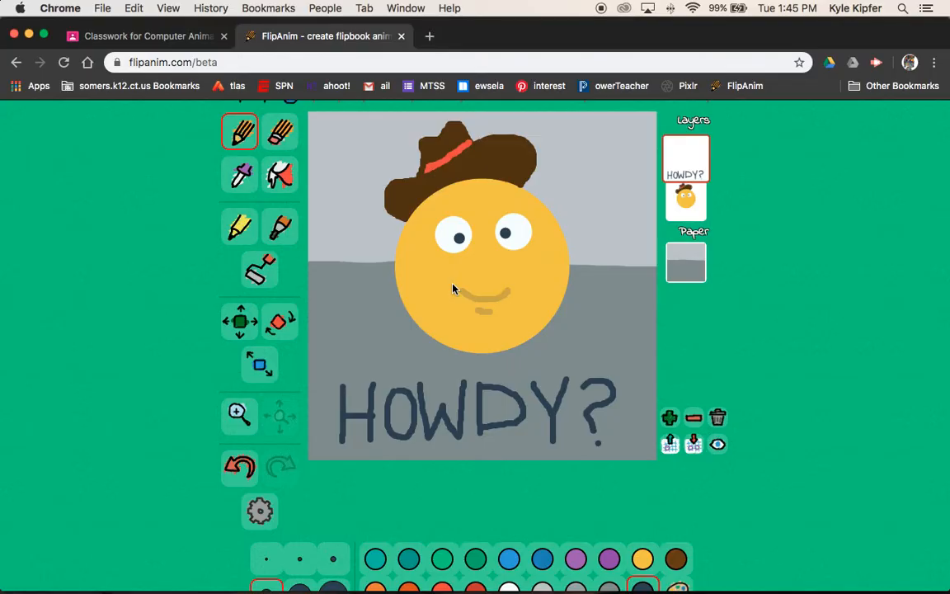
pyautogui.moveTo(462, 295)
pyautogui.mouseDown()
pyautogui.moveTo(458, 289)
pyautogui.moveTo(477, 286)
pyautogui.moveTo(513, 295)
pyautogui.moveTo(467, 304)
pyautogui.moveTo(476, 292)
pyautogui.moveTo(511, 294)
pyautogui.mouseUp()
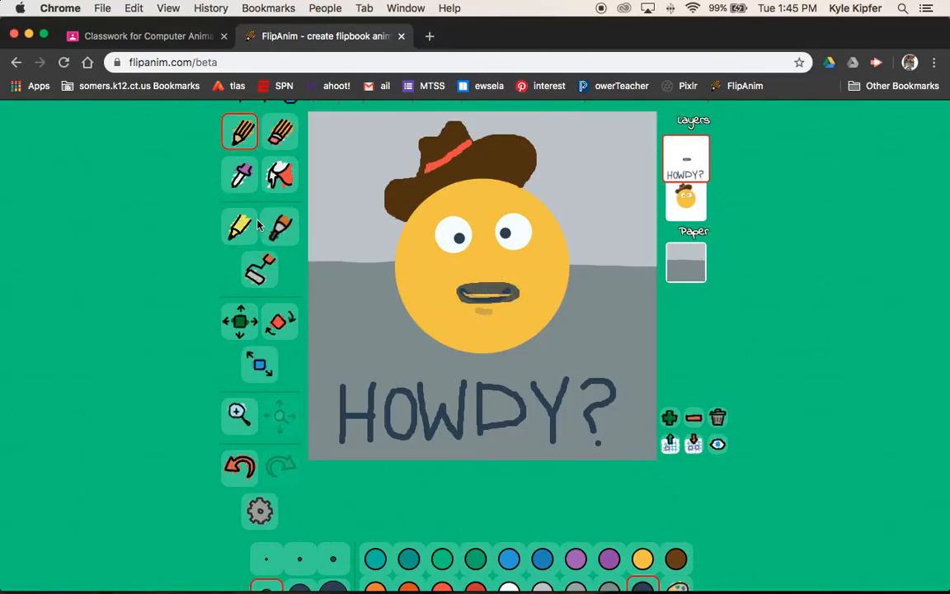
pyautogui.click(279, 175)
pyautogui.click(509, 586)
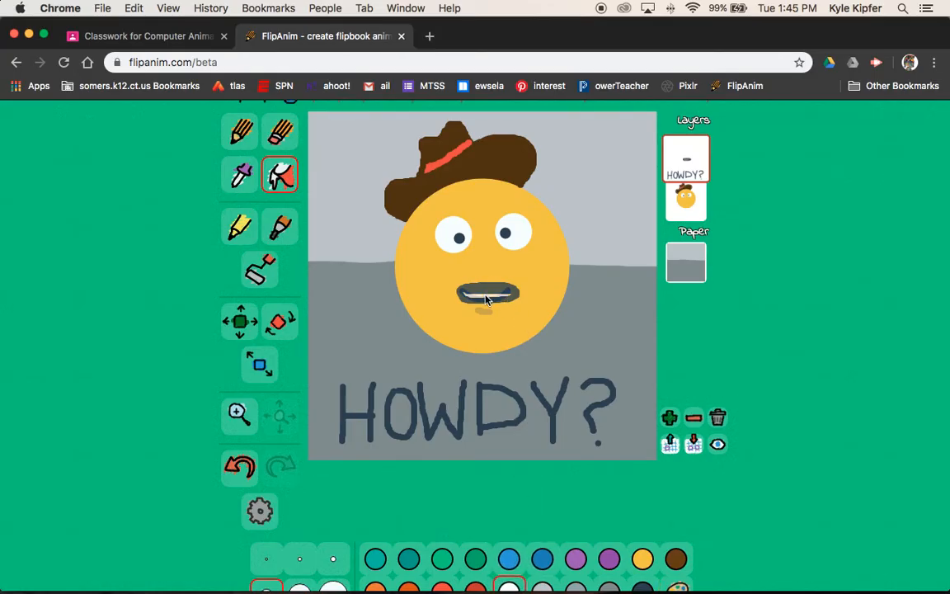
# - Duplicate frame 2 and erase the open mouth from the copy with the largest eraser size
pyautogui.scroll(3, 589, 339)
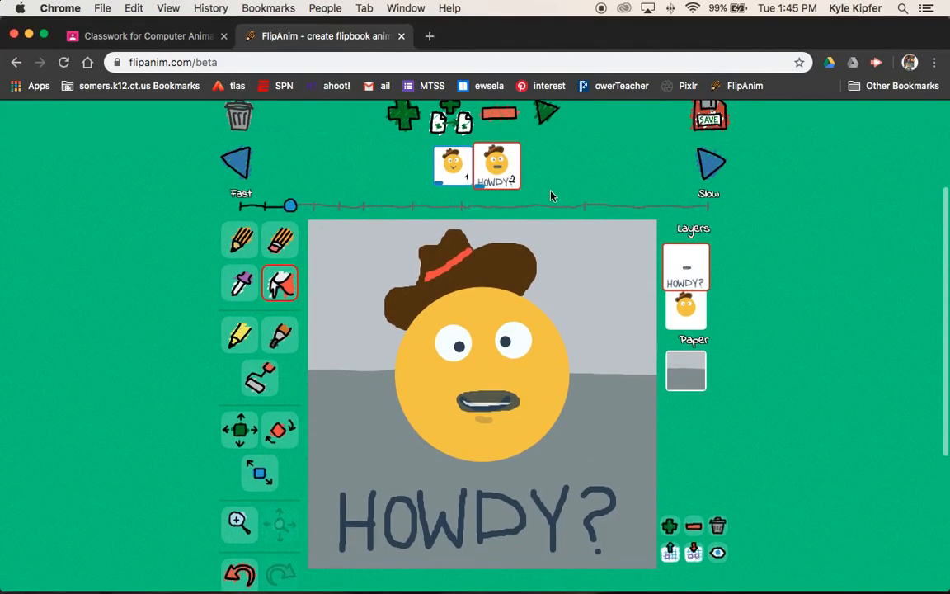
pyautogui.click(455, 118)
pyautogui.click(279, 239)
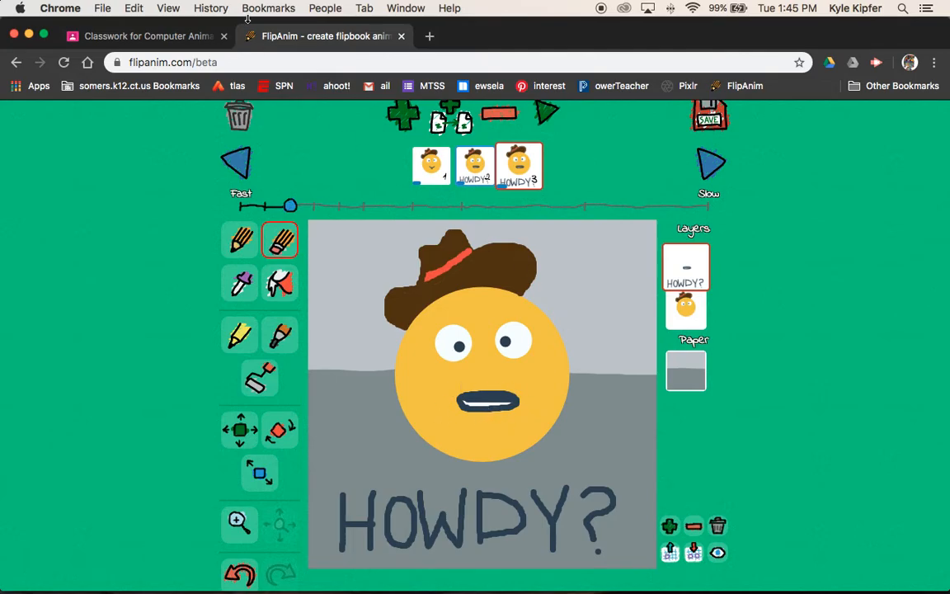
pyautogui.scroll(-3, 403, 432)
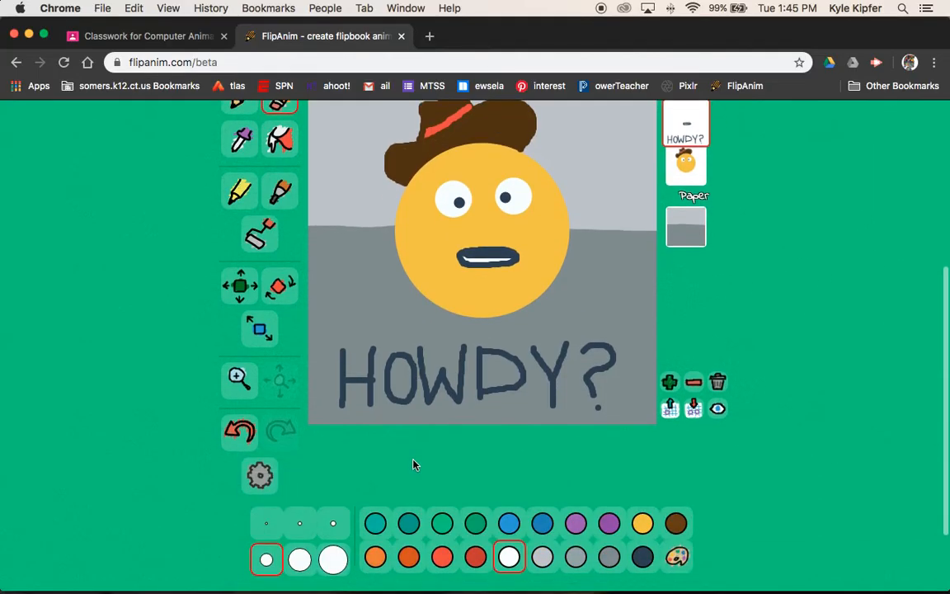
pyautogui.click(335, 563)
pyautogui.moveTo(516, 261)
pyautogui.mouseDown()
pyautogui.moveTo(479, 250)
pyautogui.moveTo(488, 262)
pyautogui.moveTo(459, 257)
pyautogui.mouseUp()
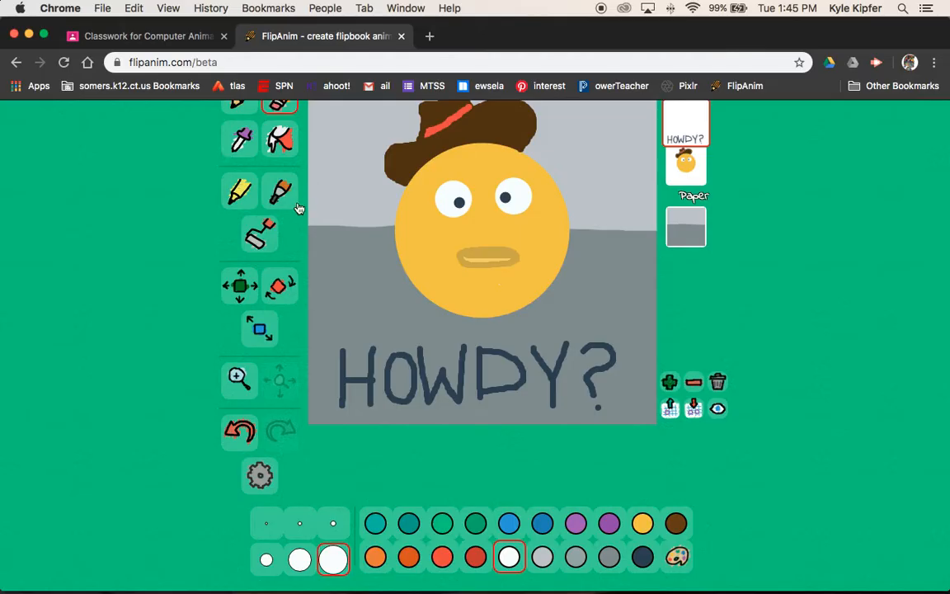
# - Draw a filled round dark navy mouth with a short line beneath it on frame 3, following the reference's O shape
pyautogui.scroll(1, 301, 204)
pyautogui.scroll(-2, 353, 313)
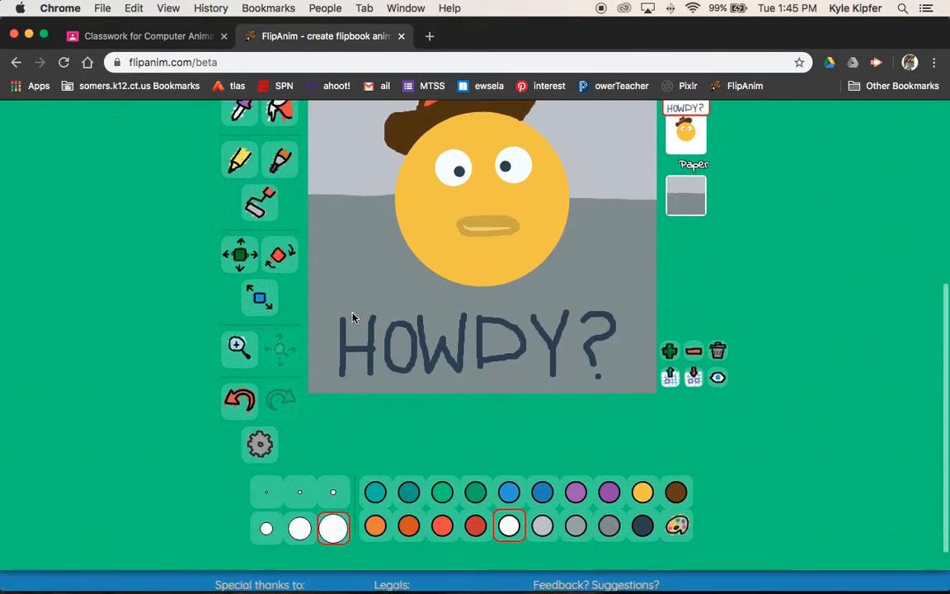
pyautogui.click(267, 528)
pyautogui.scroll(1, 410, 224)
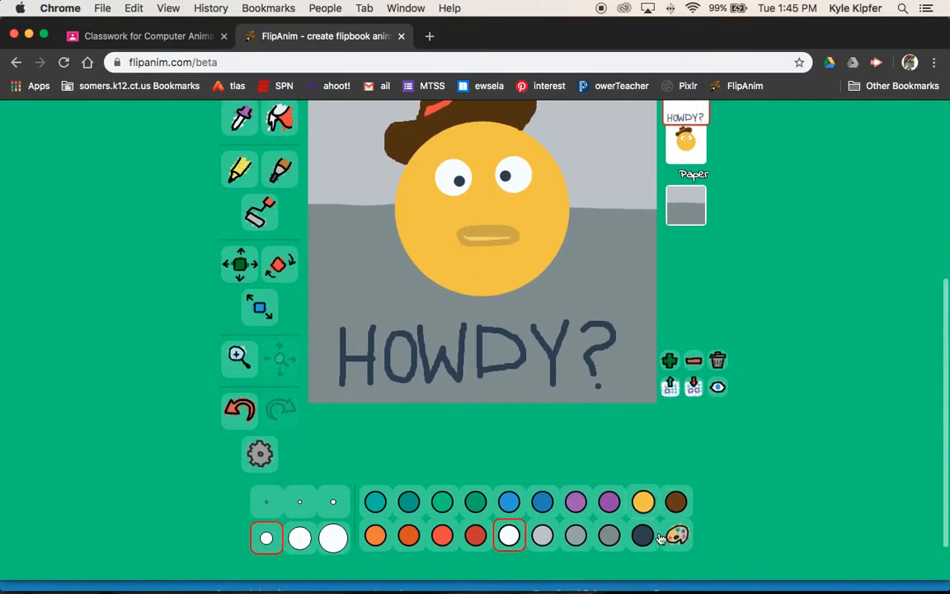
pyautogui.click(643, 535)
pyautogui.scroll(4, 509, 252)
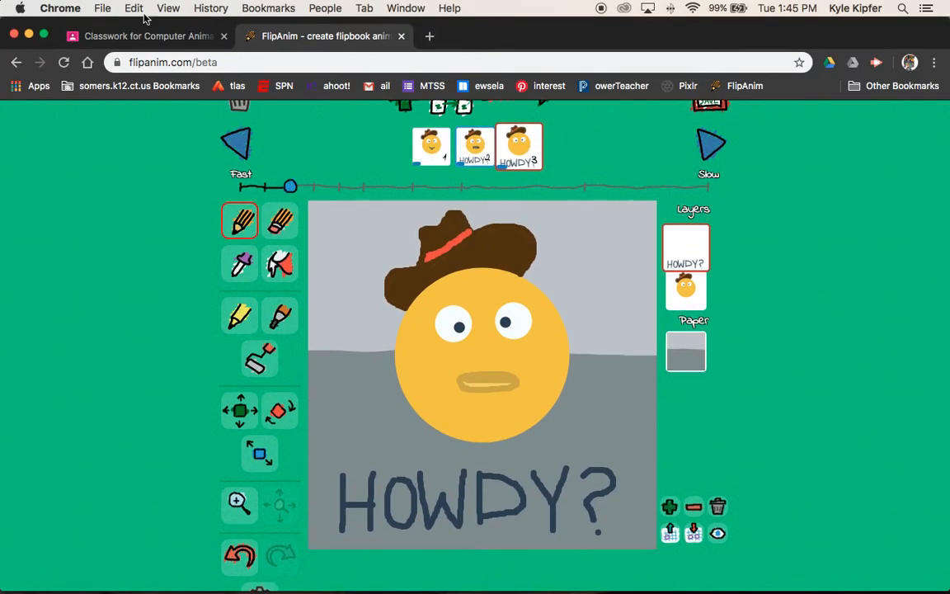
pyautogui.click(155, 38)
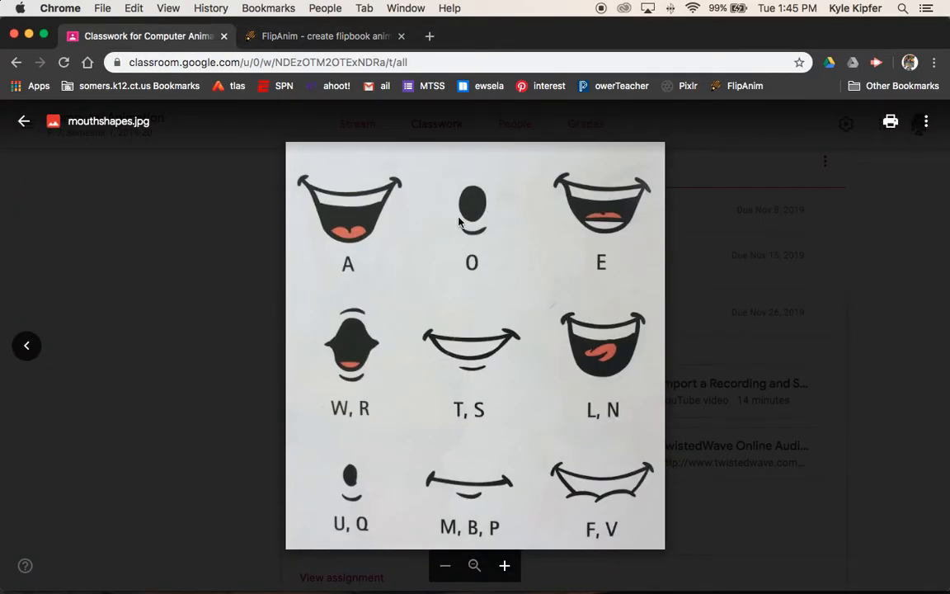
pyautogui.click(319, 41)
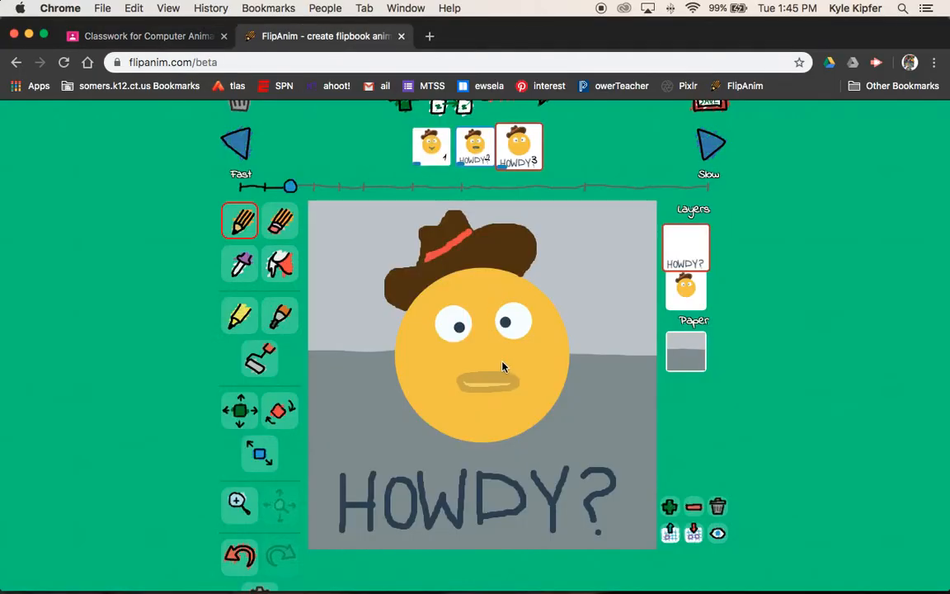
pyautogui.moveTo(488, 375)
pyautogui.mouseDown()
pyautogui.moveTo(480, 382)
pyautogui.moveTo(488, 398)
pyautogui.moveTo(487, 371)
pyautogui.moveTo(483, 393)
pyautogui.mouseUp()
pyautogui.click(280, 264)
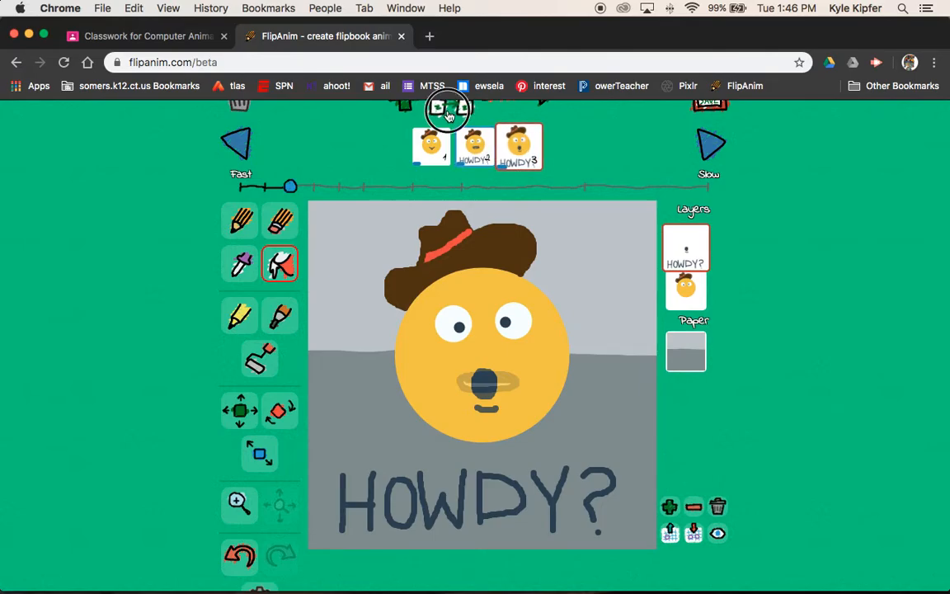
# - Duplicate frame 3 and erase the round mouth and the line beneath it from the copy with the largest eraser size
pyautogui.click(448, 113)
pyautogui.click(164, 40)
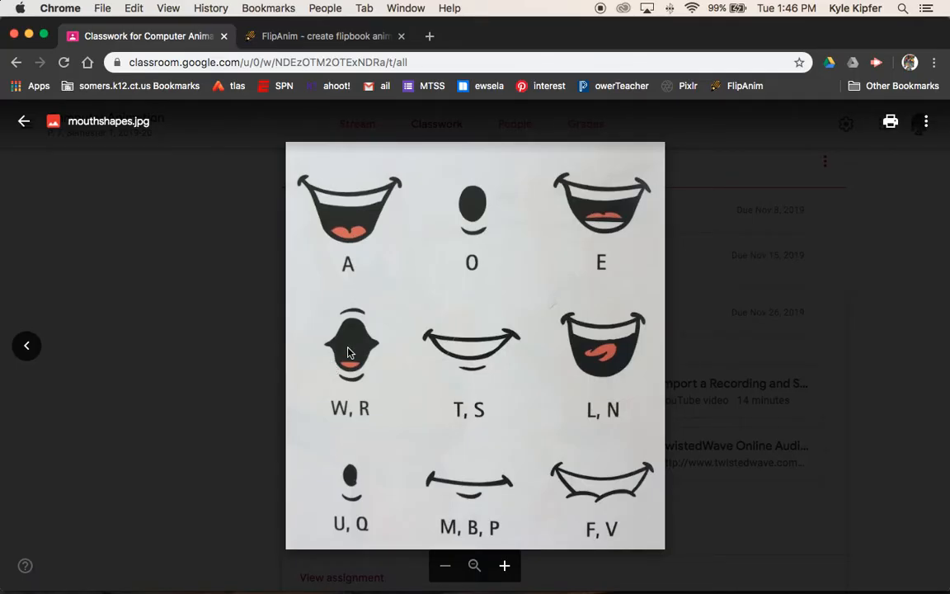
pyautogui.click(336, 39)
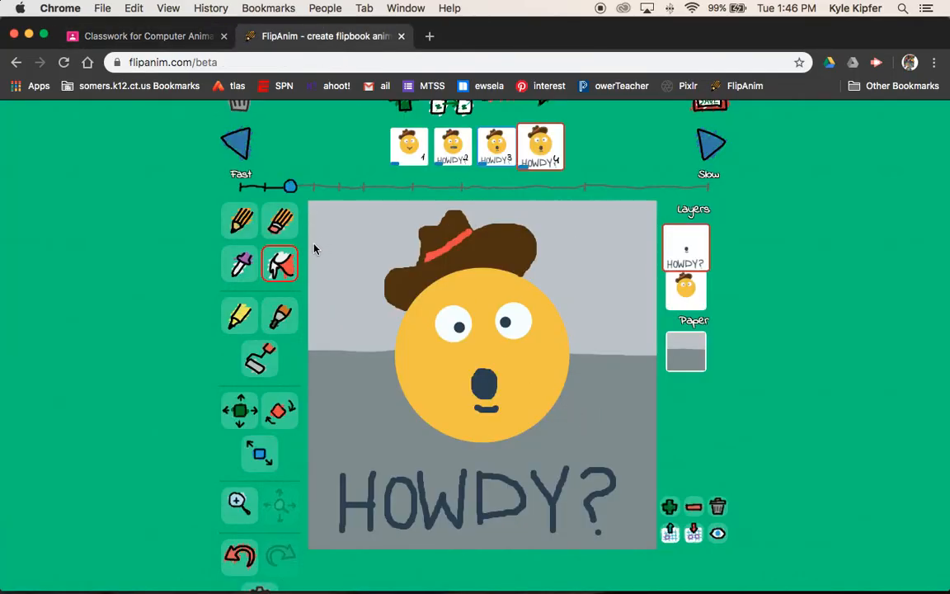
pyautogui.click(279, 220)
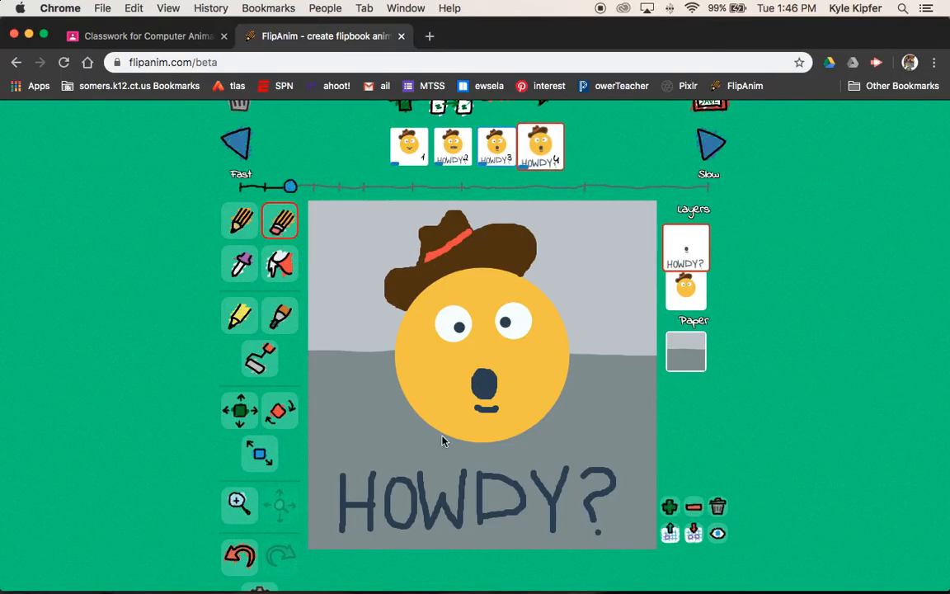
pyautogui.scroll(-3, 463, 425)
pyautogui.click(333, 572)
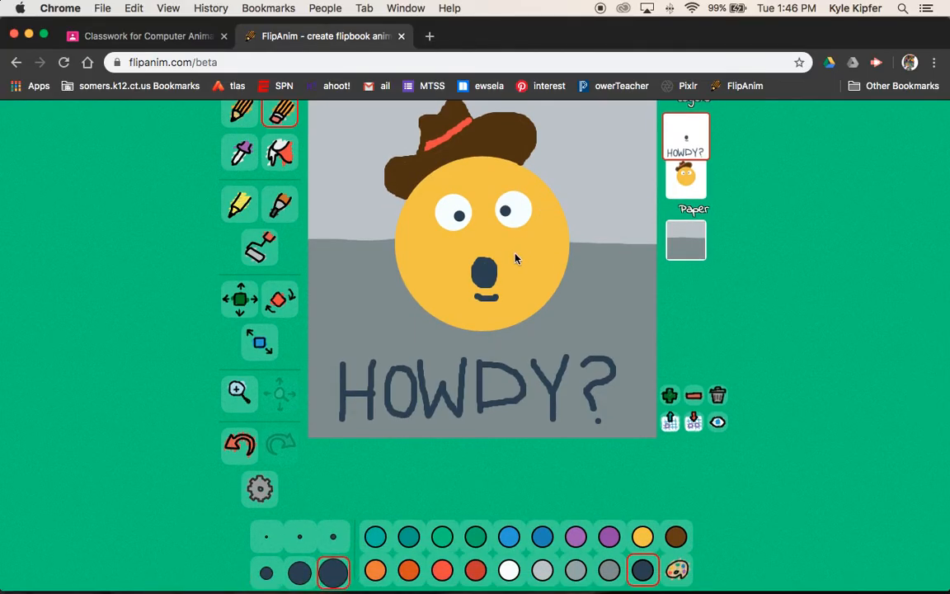
pyautogui.moveTo(507, 258)
pyautogui.mouseDown()
pyautogui.moveTo(471, 270)
pyautogui.moveTo(483, 286)
pyautogui.moveTo(438, 252)
pyautogui.mouseUp()
# - Outline a pointed-sided mouth in dark navy on frame 4 with a tongue arc and short lines above and below, following the mouthshapes.jpg W, R shape
pyautogui.click(266, 572)
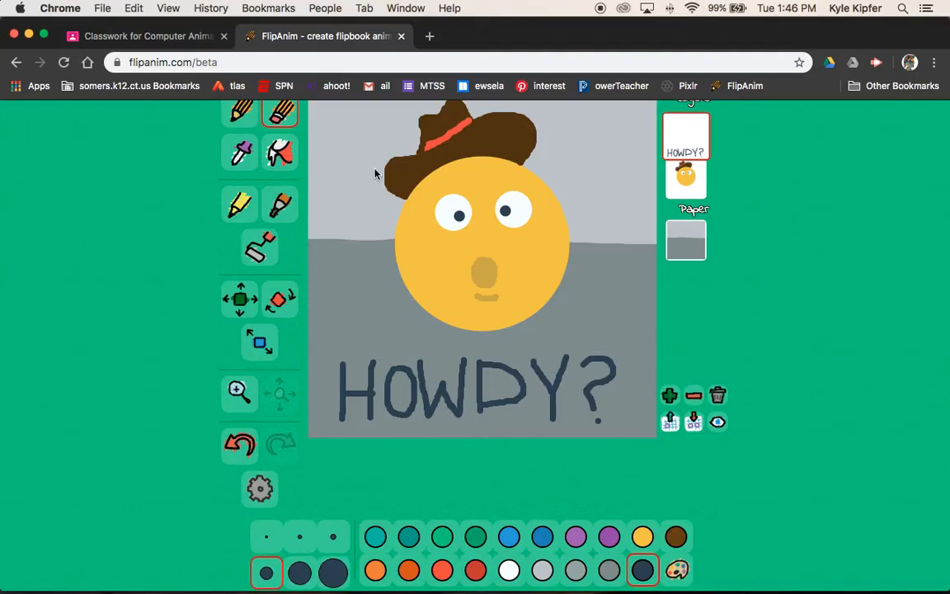
pyautogui.click(240, 111)
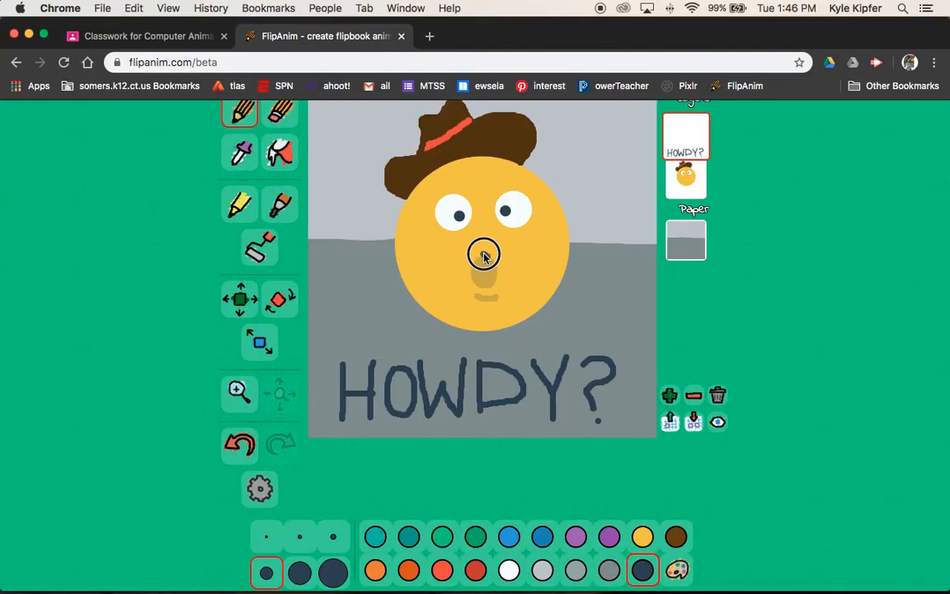
pyautogui.moveTo(474, 264)
pyautogui.mouseDown()
pyautogui.moveTo(467, 271)
pyautogui.moveTo(483, 284)
pyautogui.moveTo(486, 271)
pyautogui.moveTo(502, 271)
pyautogui.moveTo(479, 261)
pyautogui.mouseUp()
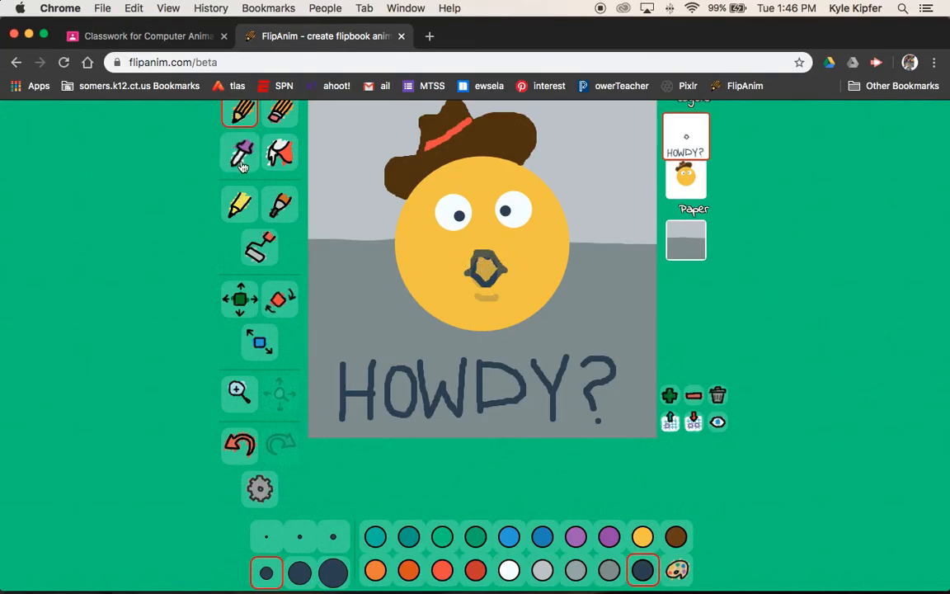
pyautogui.click(196, 39)
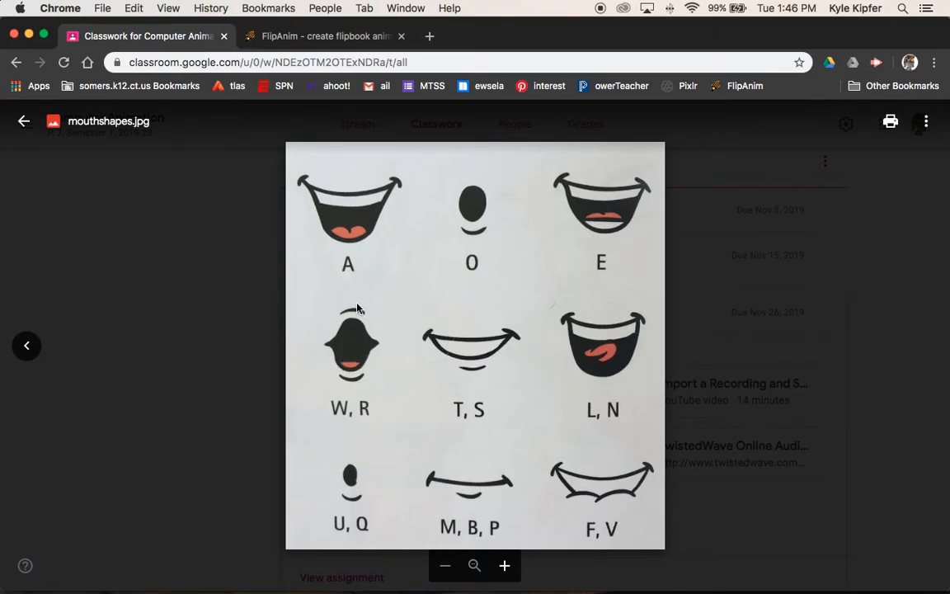
pyautogui.click(320, 39)
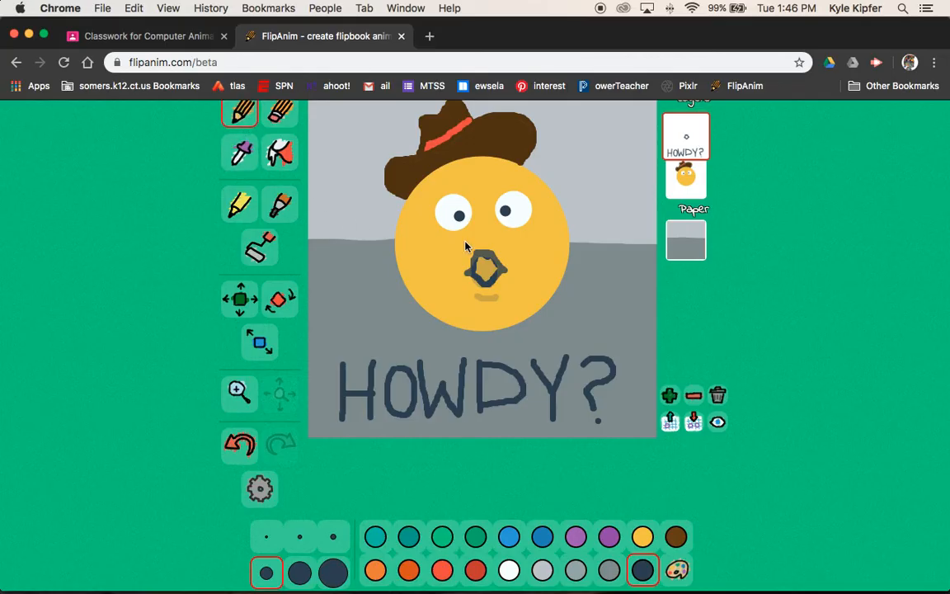
pyautogui.moveTo(471, 243); pyautogui.dragTo(491, 239)
pyautogui.moveTo(475, 301); pyautogui.dragTo(491, 303)
pyautogui.moveTo(477, 279)
pyautogui.mouseDown()
pyautogui.moveTo(488, 265)
pyautogui.moveTo(487, 272)
pyautogui.mouseUp()
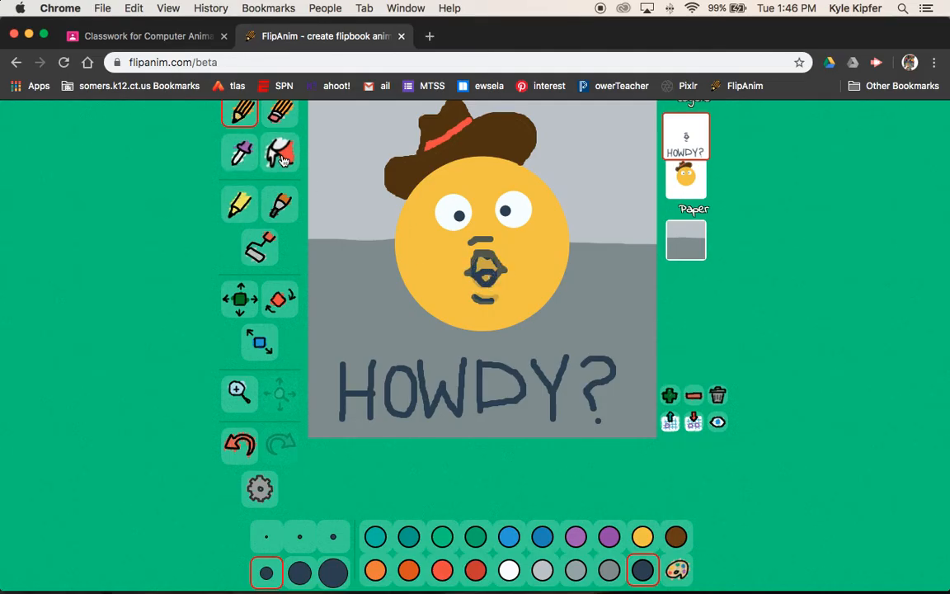
# - Fill the upper part of frame 4's mouth with dark navy and the tongue area with red
pyautogui.click(281, 157)
pyautogui.click(485, 268)
pyautogui.click(442, 570)
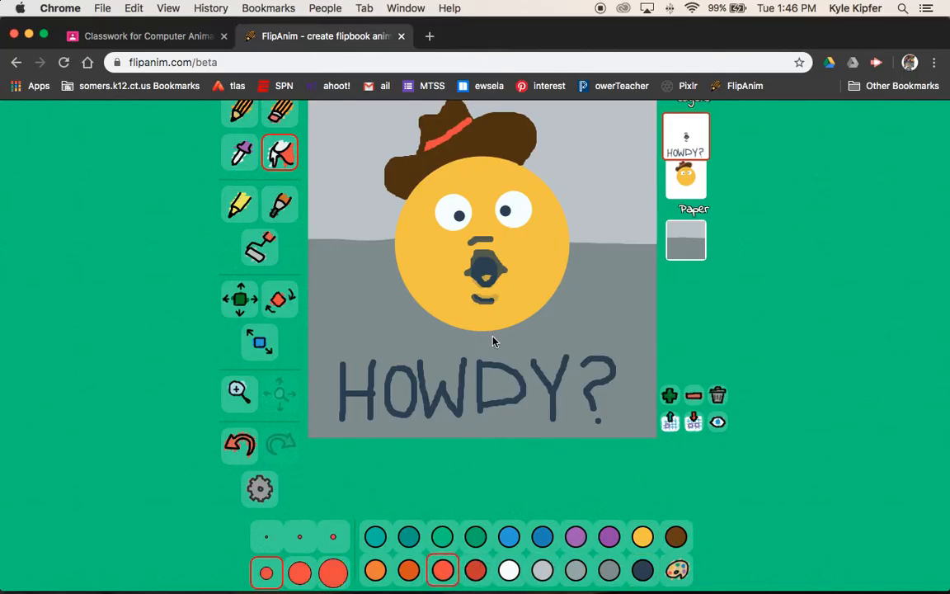
pyautogui.click(487, 280)
# - Duplicate frame 4 and erase the mouth, tongue and surrounding lines from the copy
pyautogui.scroll(3, 545, 337)
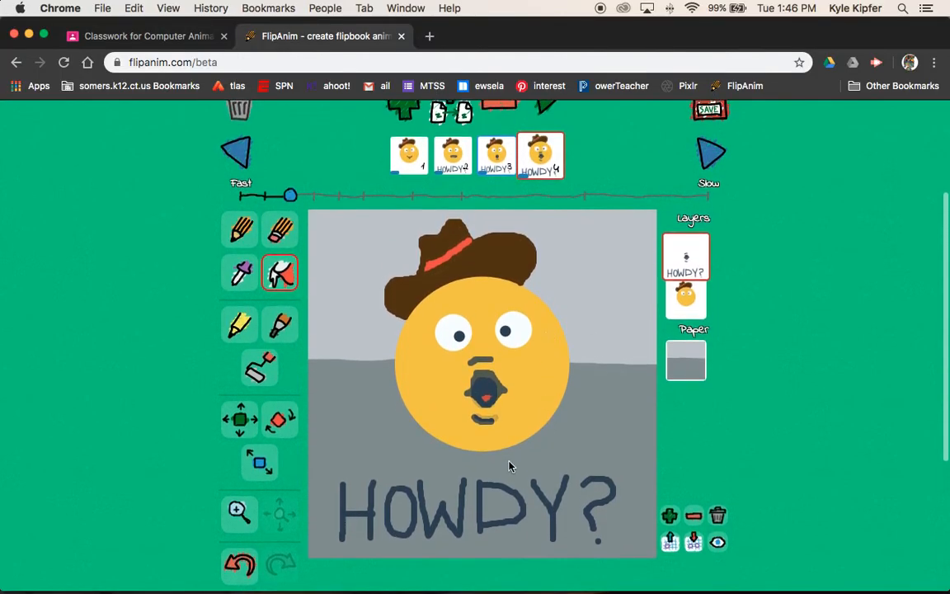
pyautogui.click(464, 116)
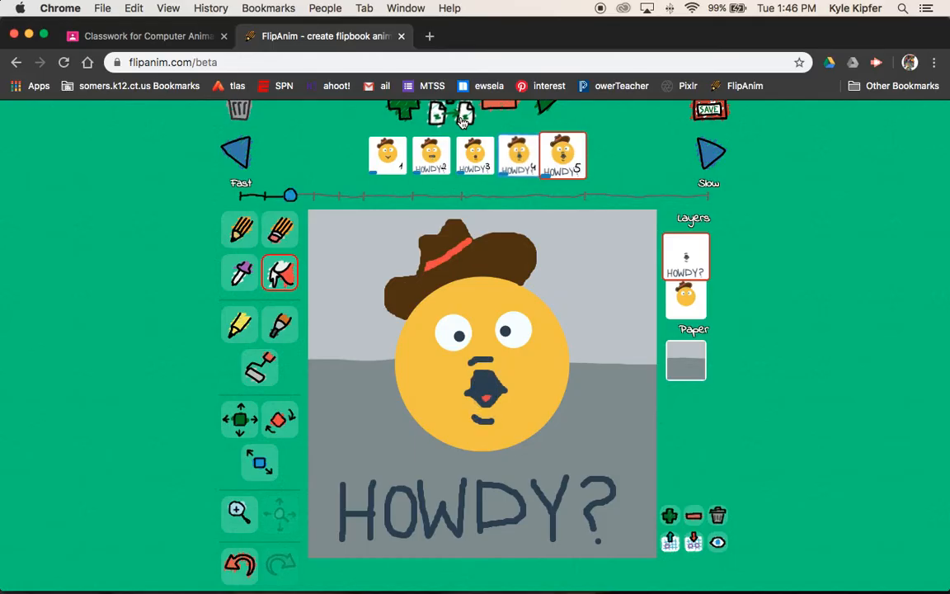
pyautogui.click(279, 230)
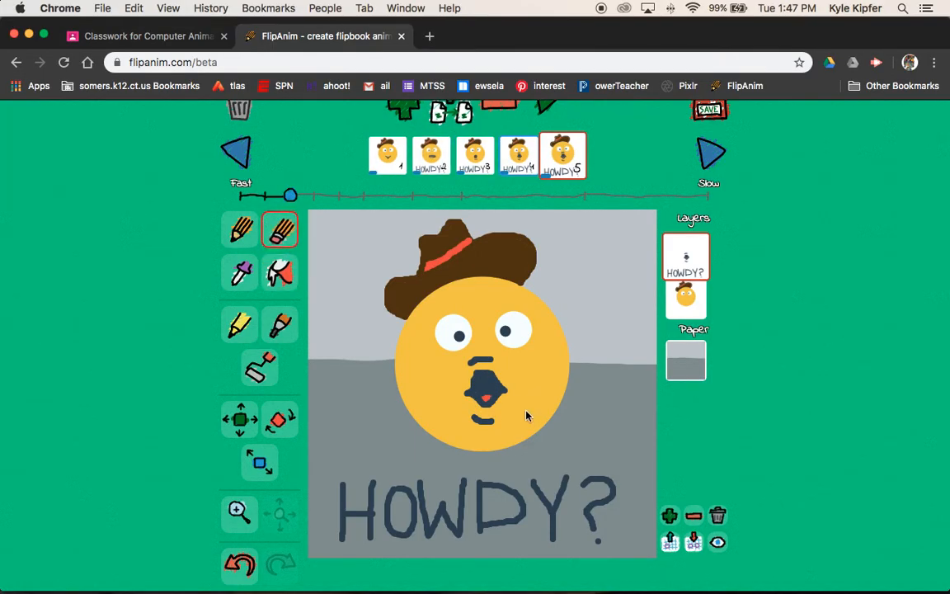
pyautogui.scroll(-3, 376, 445)
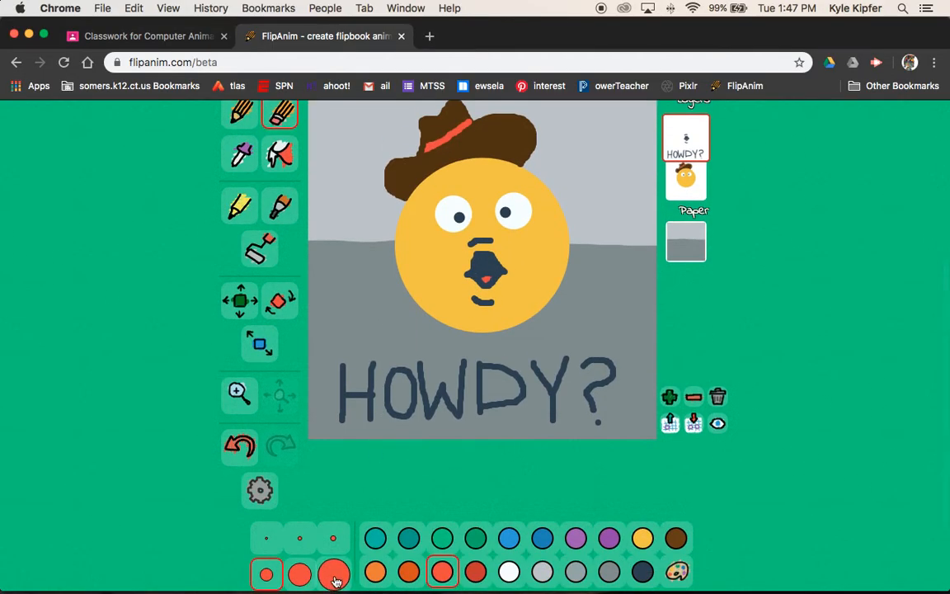
pyautogui.moveTo(509, 259)
pyautogui.mouseDown()
pyautogui.moveTo(477, 273)
pyautogui.moveTo(500, 274)
pyautogui.moveTo(469, 284)
pyautogui.moveTo(495, 297)
pyautogui.mouseUp()
# - Outline a wide, slightly open smile with corner ticks in dark navy on frame 5, following the T, S shape in Google Classroom's mouthshapes.jpg
pyautogui.scroll(3, 446, 276)
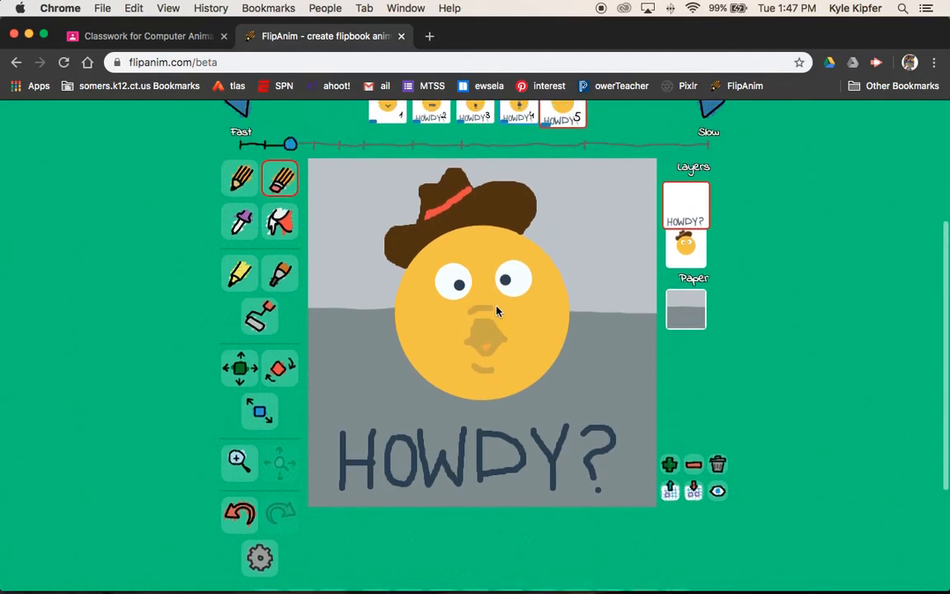
pyautogui.scroll(-4, 338, 298)
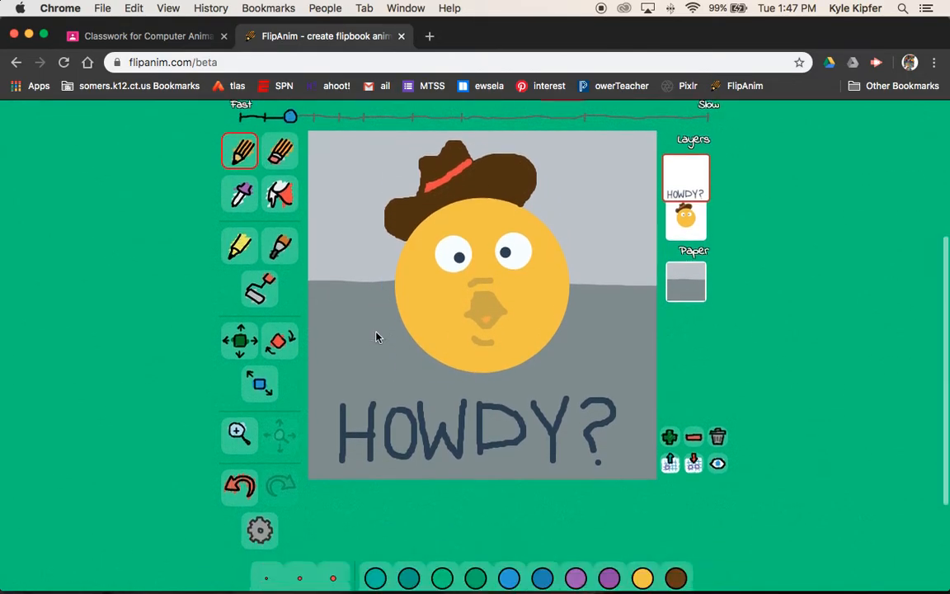
pyautogui.click(266, 513)
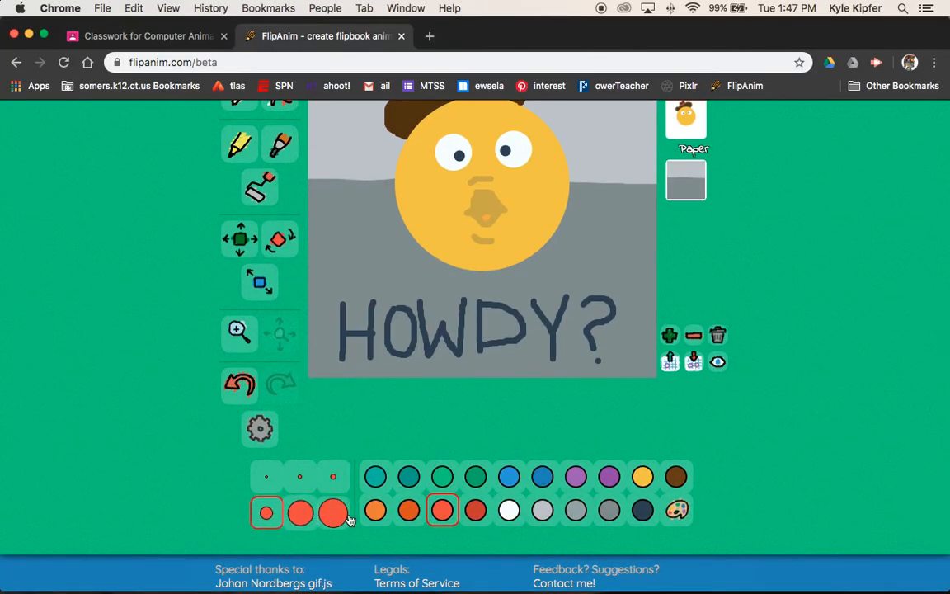
pyautogui.click(642, 510)
pyautogui.scroll(3, 496, 245)
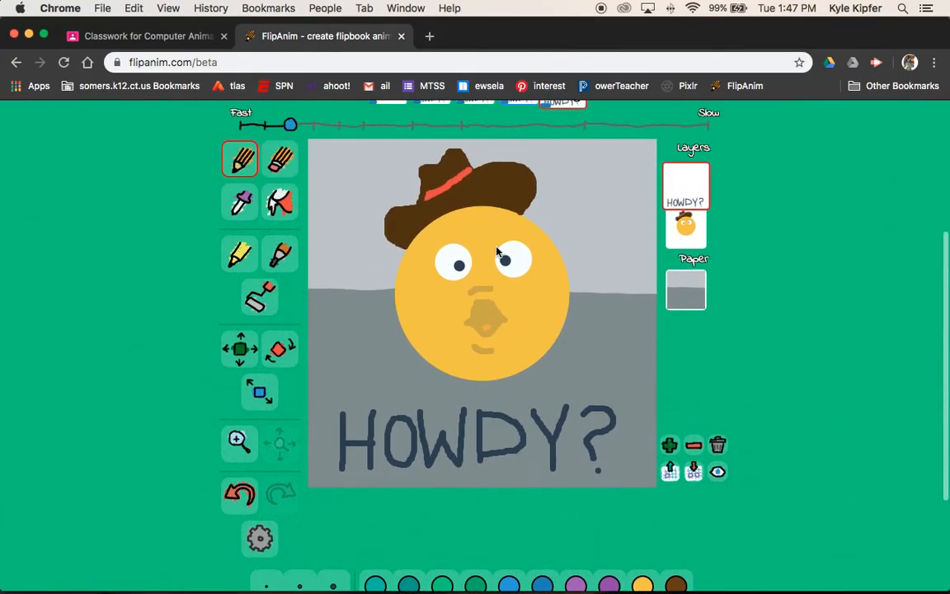
pyautogui.click(175, 41)
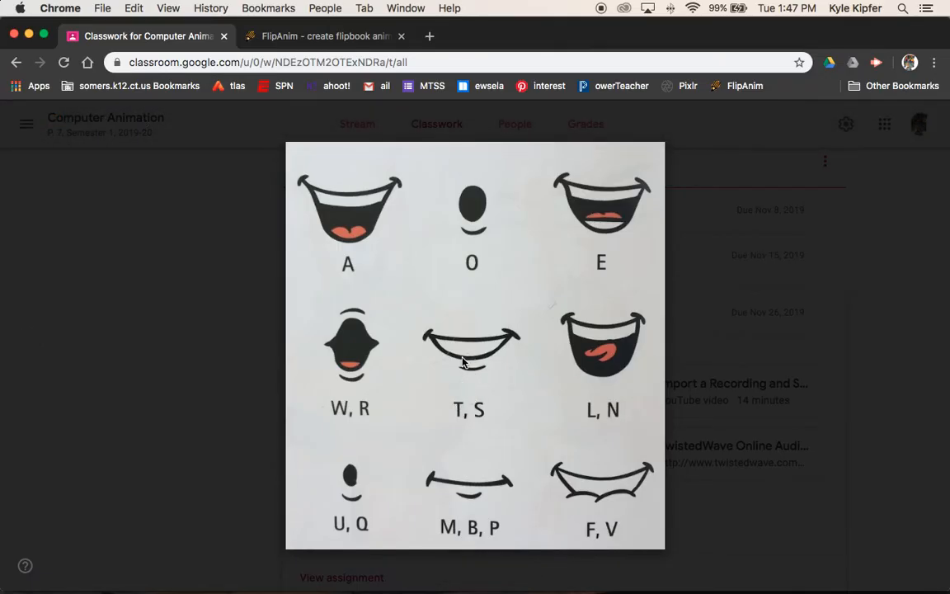
pyautogui.click(332, 35)
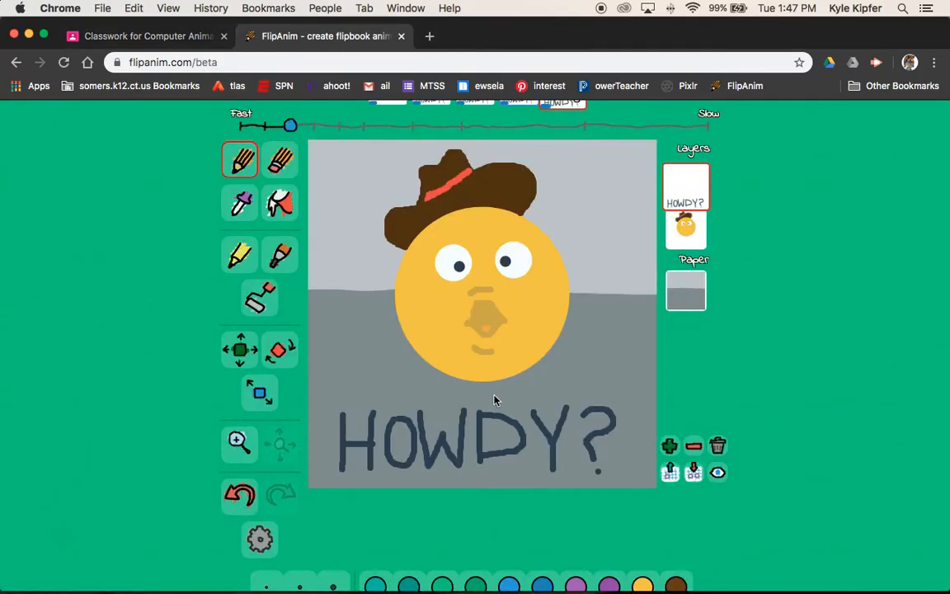
pyautogui.scroll(-5, 424, 323)
pyautogui.scroll(3, 424, 324)
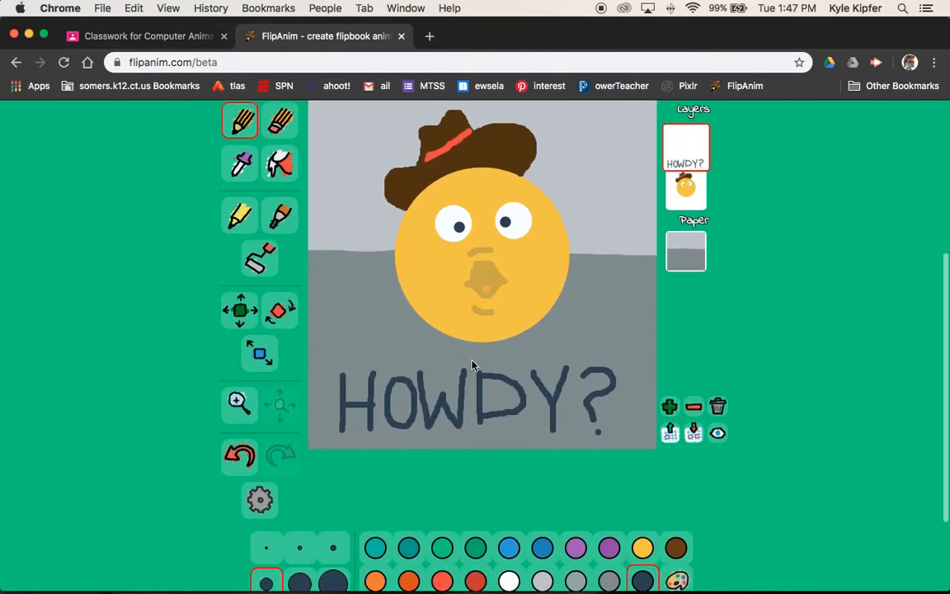
pyautogui.moveTo(443, 298)
pyautogui.mouseDown()
pyautogui.moveTo(494, 304)
pyautogui.moveTo(526, 294)
pyautogui.mouseUp()
pyautogui.moveTo(445, 301)
pyautogui.mouseDown()
pyautogui.moveTo(497, 316)
pyautogui.moveTo(530, 295)
pyautogui.mouseUp()
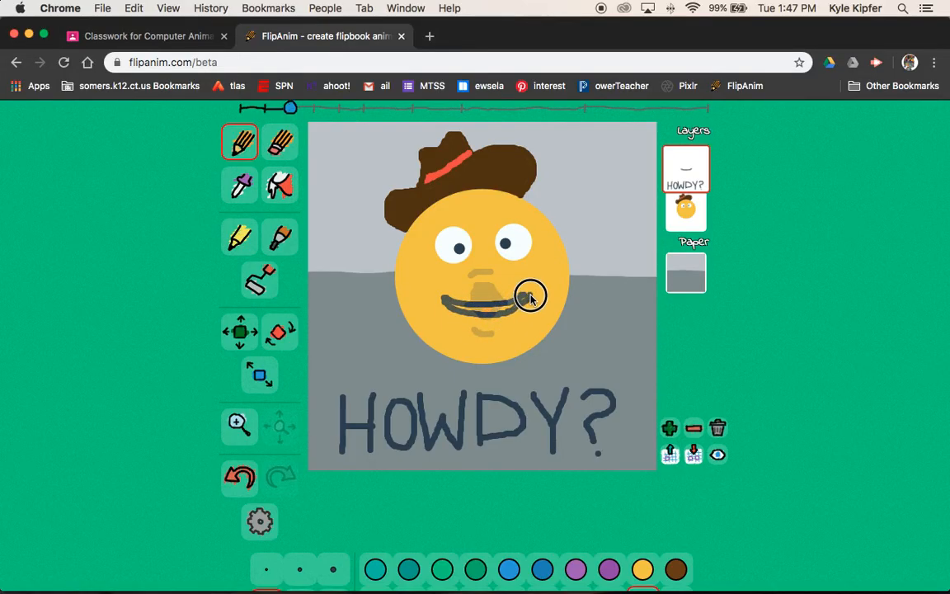
pyautogui.moveTo(435, 295); pyautogui.dragTo(446, 305)
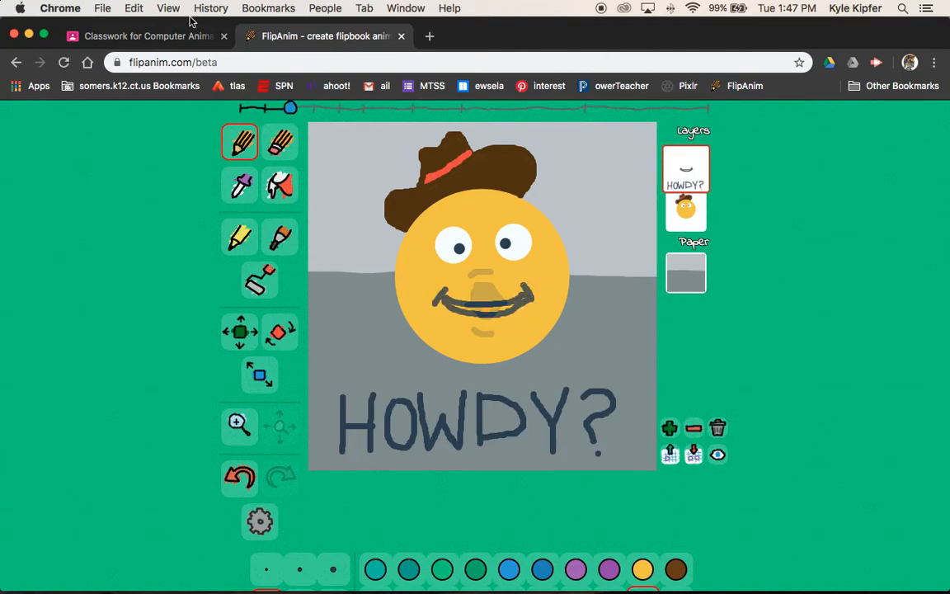
# - Add the short dark navy line beneath frame 5's smile as in the reference, and fill the mouth opening with white
pyautogui.click(165, 37)
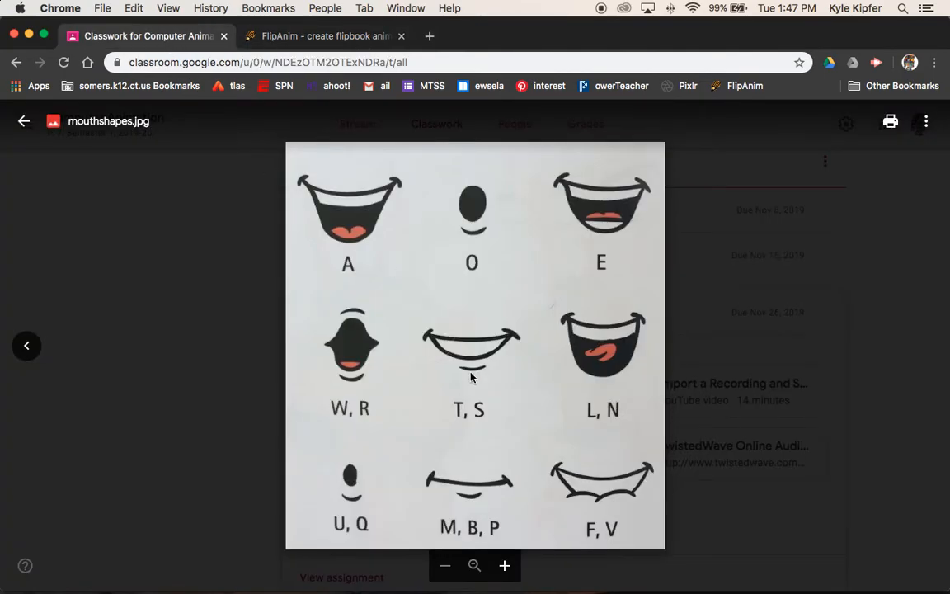
pyautogui.click(330, 36)
pyautogui.moveTo(477, 333); pyautogui.dragTo(504, 329)
pyautogui.click(280, 185)
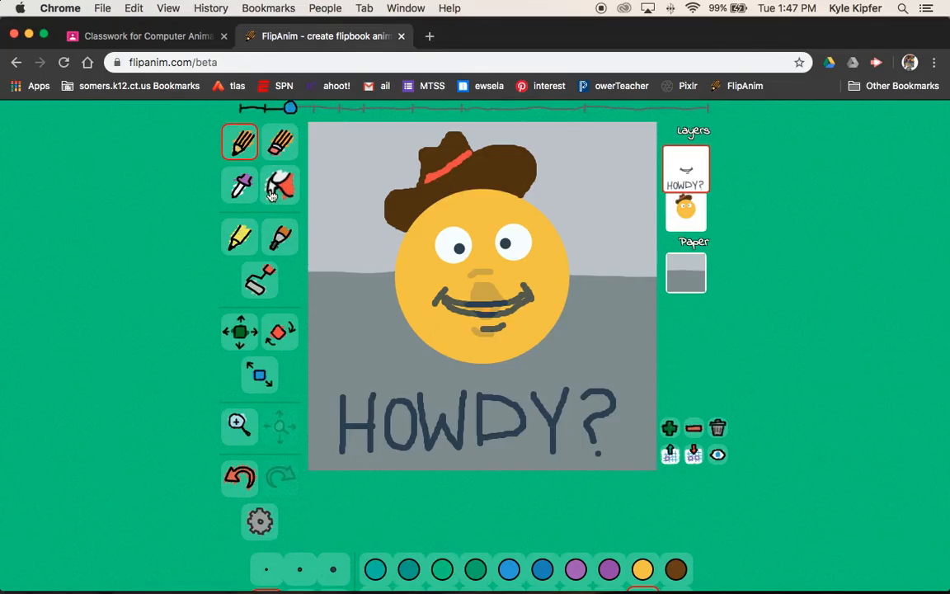
pyautogui.scroll(-2, 501, 472)
pyautogui.click(506, 538)
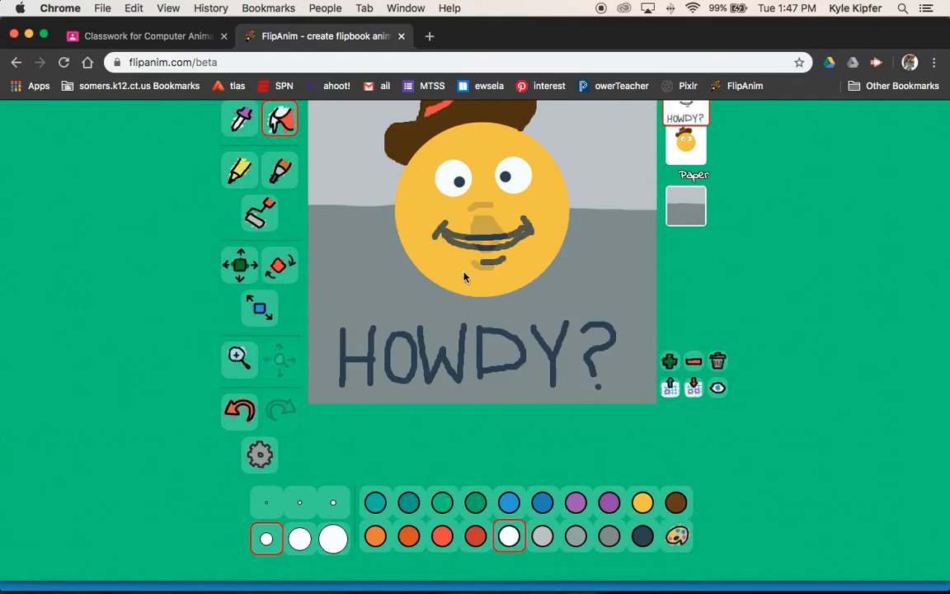
pyautogui.click(495, 243)
# - Duplicate frame 5 and erase the open smile and chin line from the copy with the largest eraser size
pyautogui.scroll(3, 531, 286)
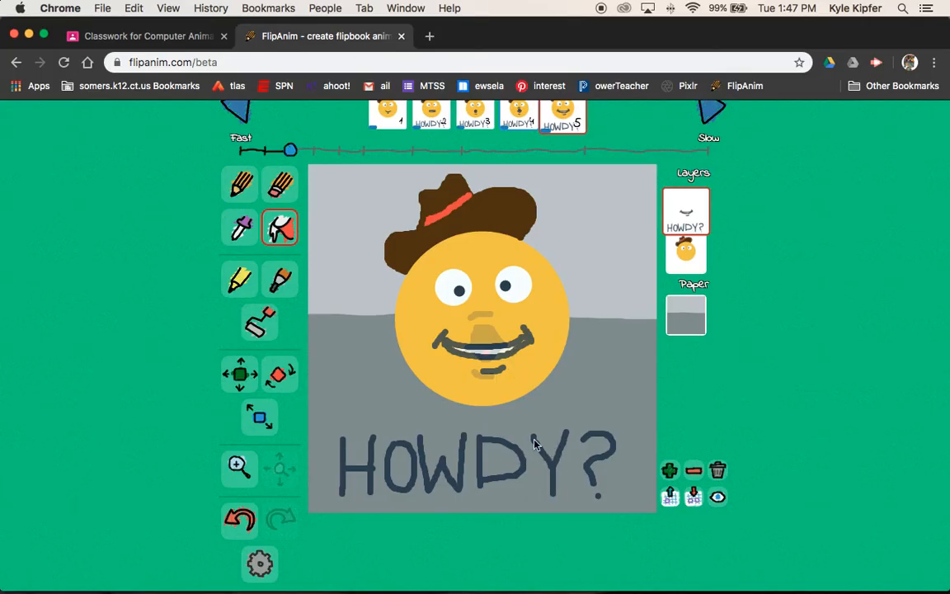
pyautogui.click(192, 39)
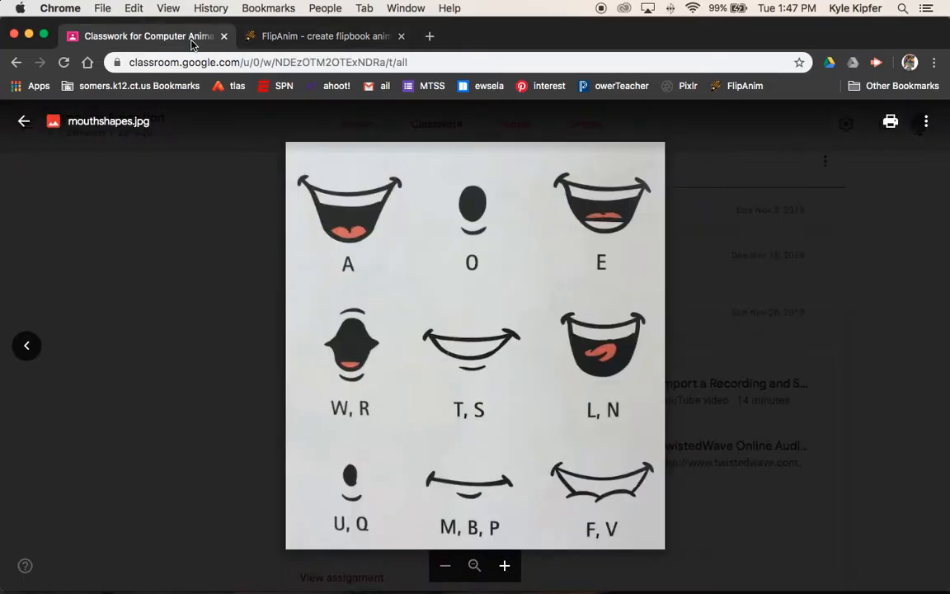
pyautogui.click(345, 42)
pyautogui.scroll(3, 427, 149)
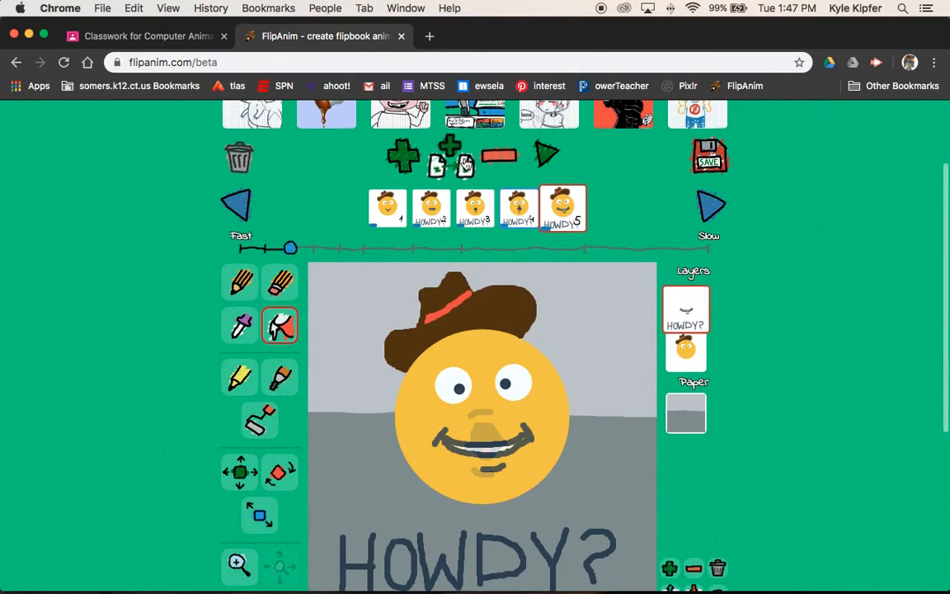
pyautogui.click(452, 159)
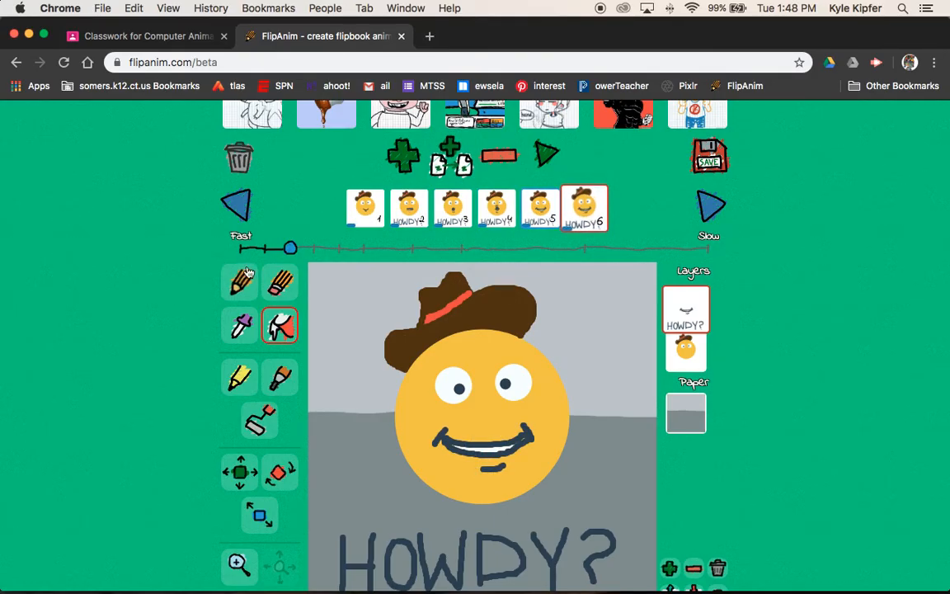
pyautogui.click(291, 285)
pyautogui.scroll(-5, 504, 383)
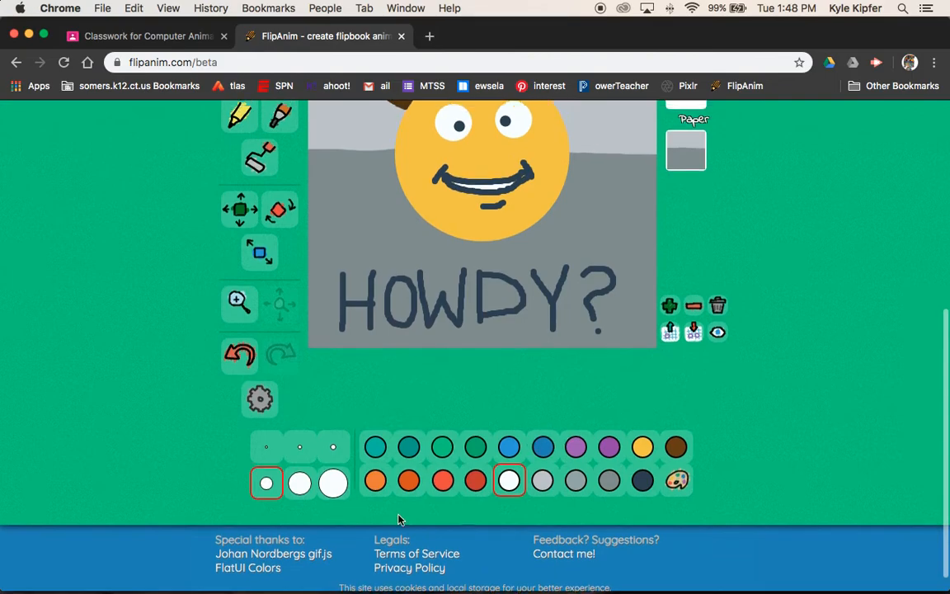
pyautogui.click(343, 496)
pyautogui.scroll(4, 512, 412)
pyautogui.moveTo(542, 339)
pyautogui.mouseDown()
pyautogui.moveTo(495, 357)
pyautogui.moveTo(441, 354)
pyautogui.moveTo(485, 369)
pyautogui.moveTo(509, 378)
pyautogui.mouseUp()
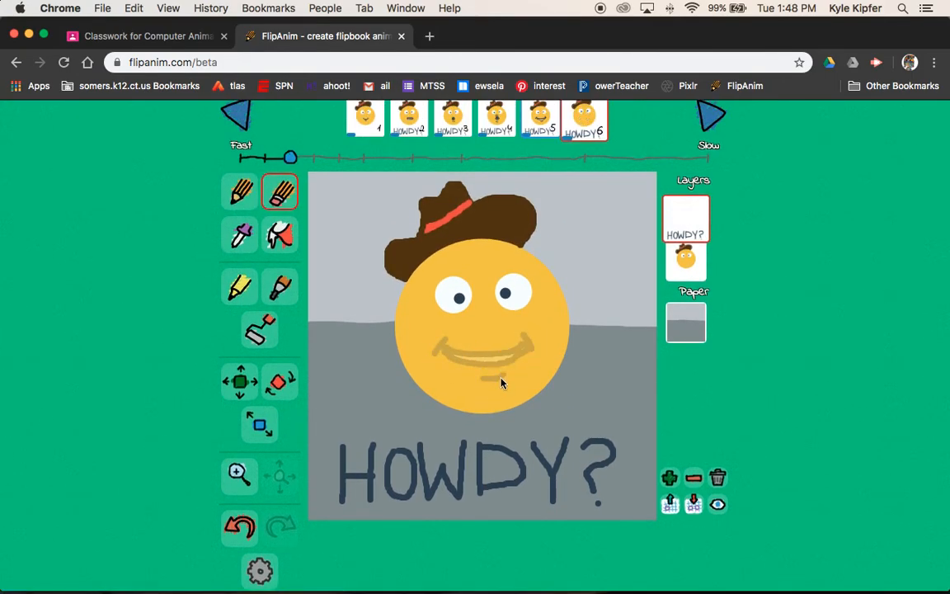
# - Outline a wide open smile with corner ticks on frame 6 using a medium-size dark navy pencil, following Google Classroom's mouthshapes.jpg
pyautogui.click(241, 191)
pyautogui.scroll(-3, 293, 383)
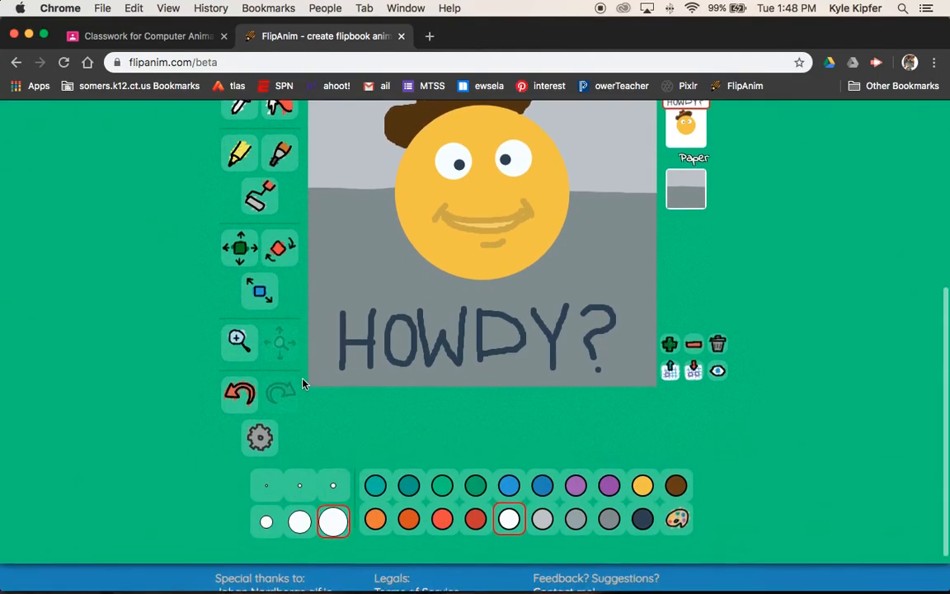
pyautogui.click(266, 520)
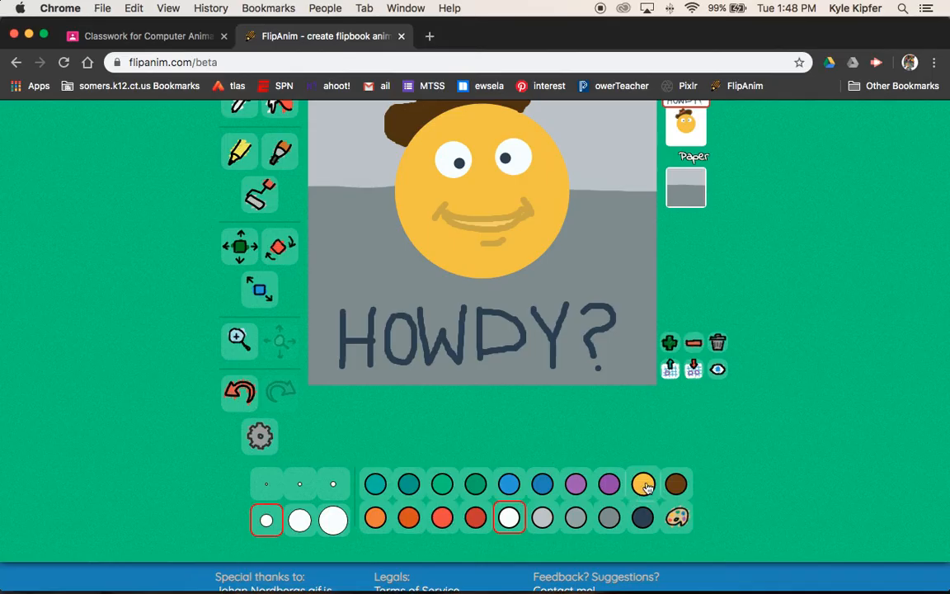
pyautogui.click(643, 517)
pyautogui.scroll(2, 445, 264)
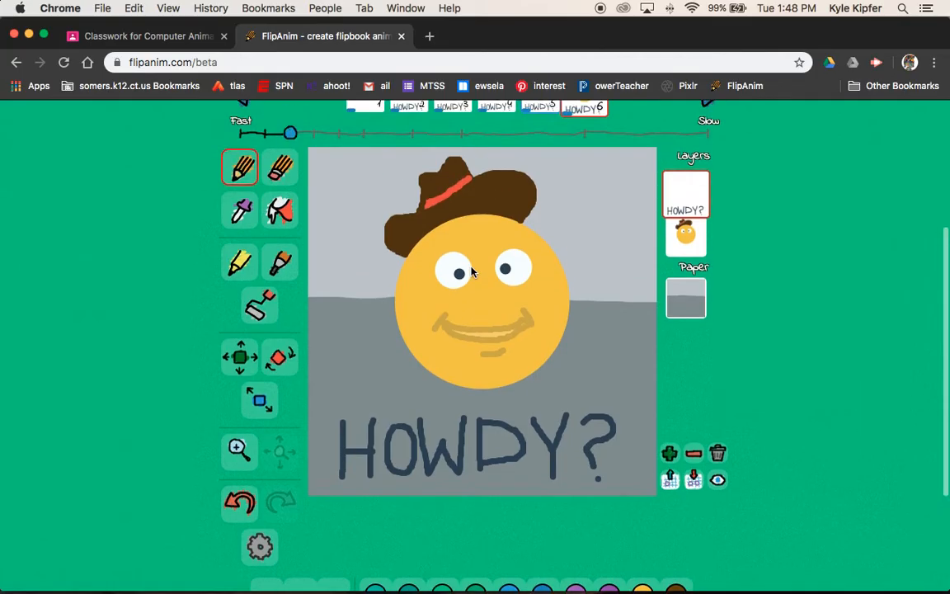
pyautogui.scroll(2, 472, 272)
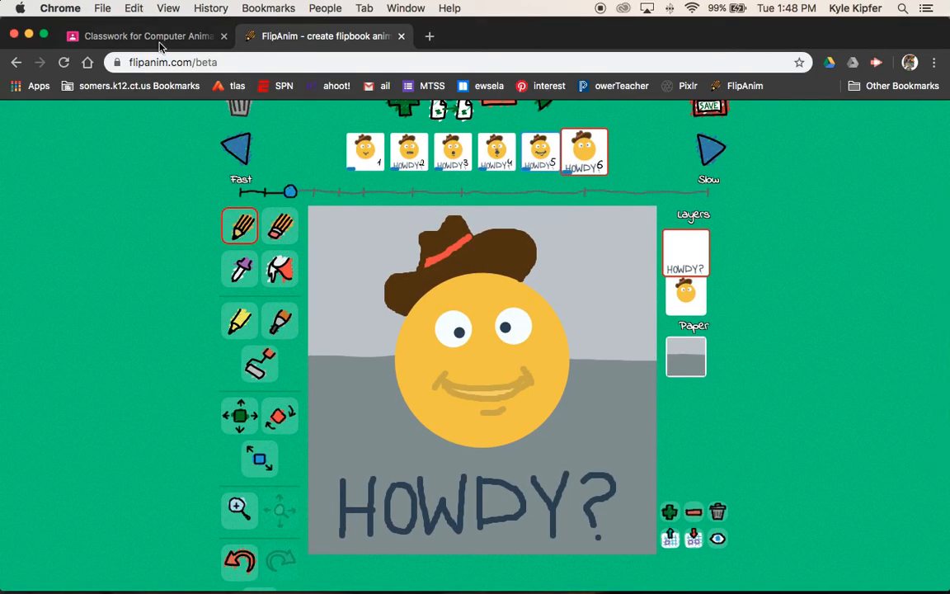
pyautogui.click(149, 37)
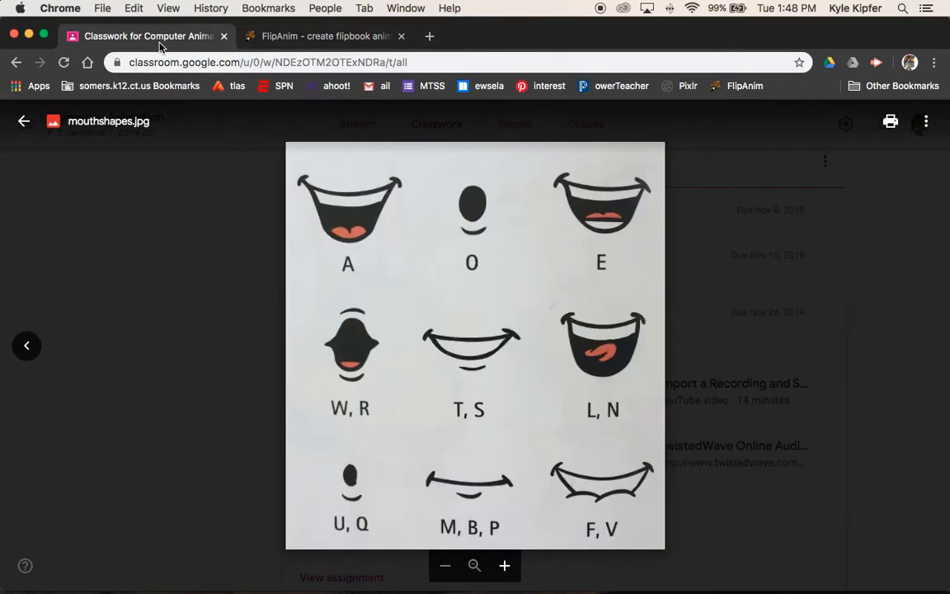
pyautogui.click(329, 38)
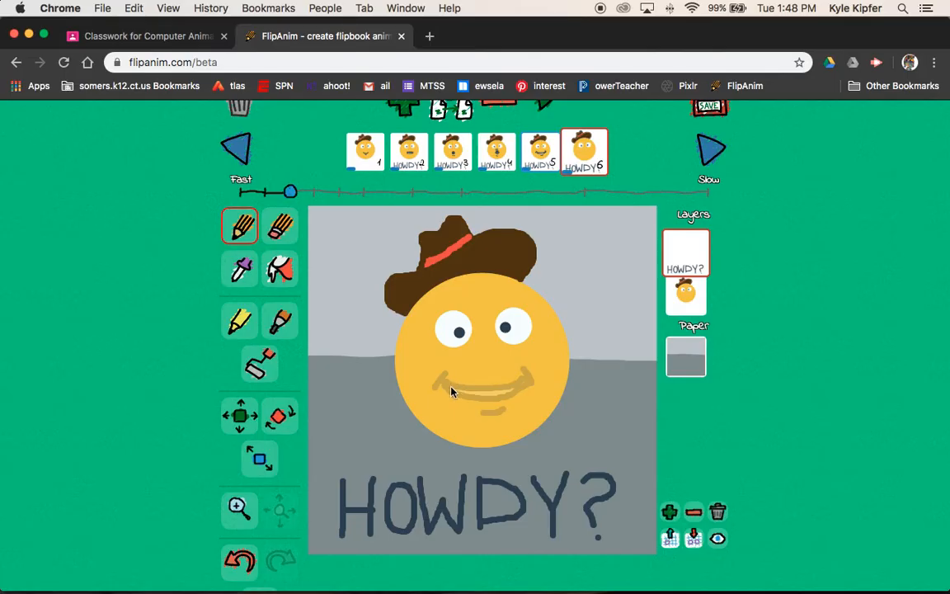
pyautogui.moveTo(439, 388)
pyautogui.mouseDown()
pyautogui.moveTo(439, 397)
pyautogui.moveTo(472, 409)
pyautogui.moveTo(503, 403)
pyautogui.moveTo(524, 376)
pyautogui.moveTo(438, 386)
pyautogui.mouseUp()
pyautogui.moveTo(523, 369); pyautogui.dragTo(532, 387)
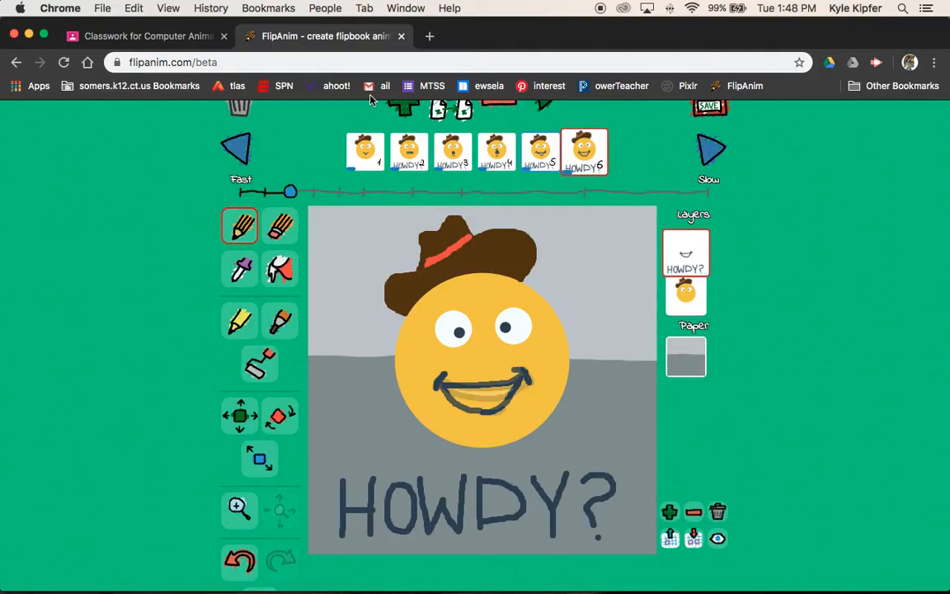
# - Draw the dark navy inner lines for the teeth and tongue inside frame 6's smile, checking the mouth-shapes reference
pyautogui.click(177, 37)
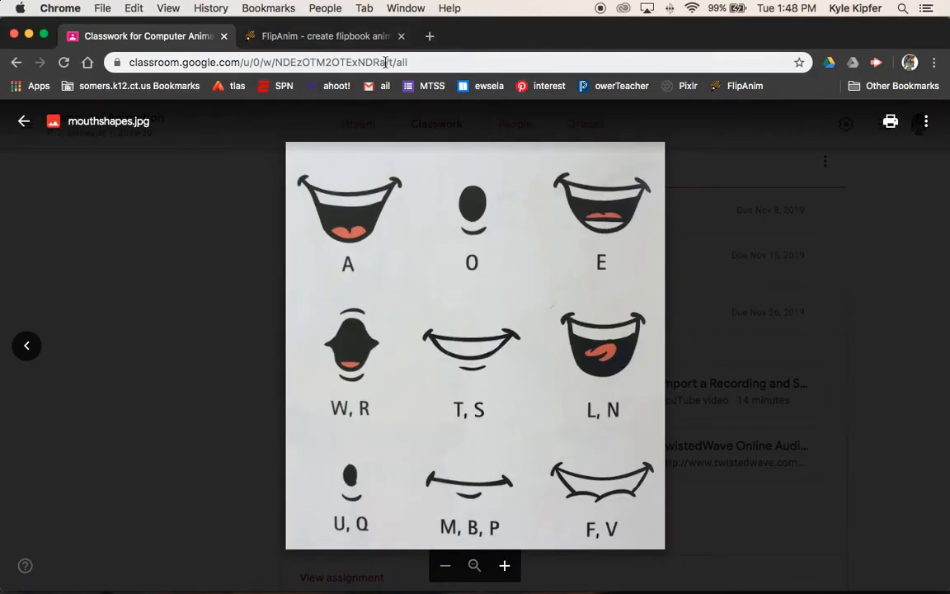
pyautogui.click(335, 38)
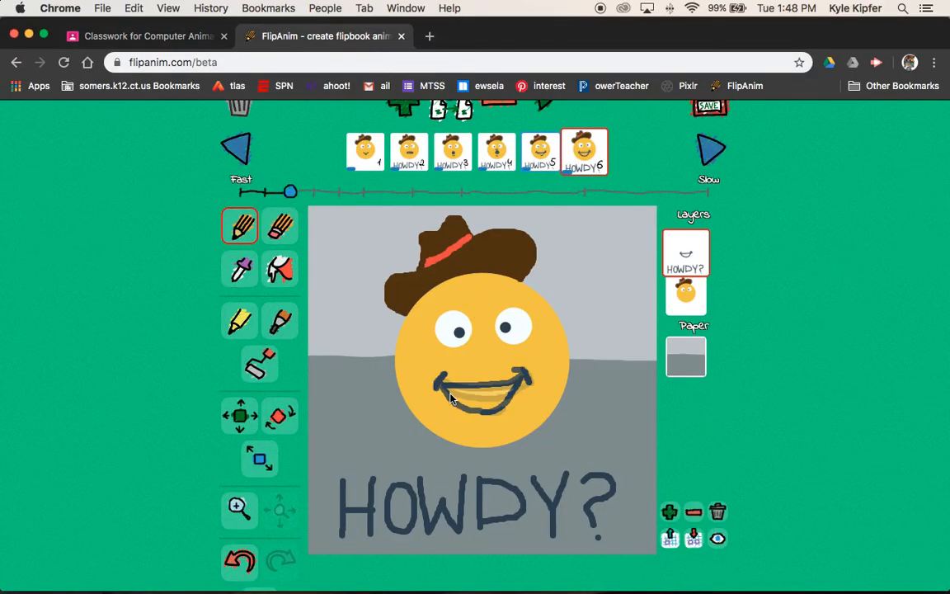
pyautogui.moveTo(452, 396)
pyautogui.mouseDown()
pyautogui.moveTo(513, 390)
pyautogui.moveTo(477, 386)
pyautogui.moveTo(492, 403)
pyautogui.moveTo(476, 409)
pyautogui.moveTo(487, 392)
pyautogui.moveTo(509, 404)
pyautogui.mouseUp()
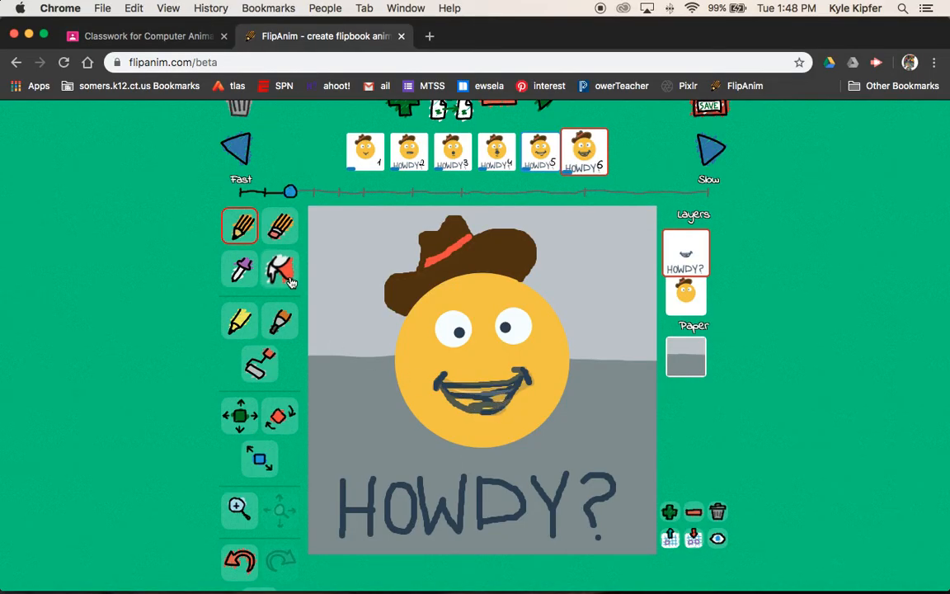
# - Fill frame 6's mouth with dark navy inside, white teeth and a red tongue
pyautogui.click(281, 272)
pyautogui.click(502, 396)
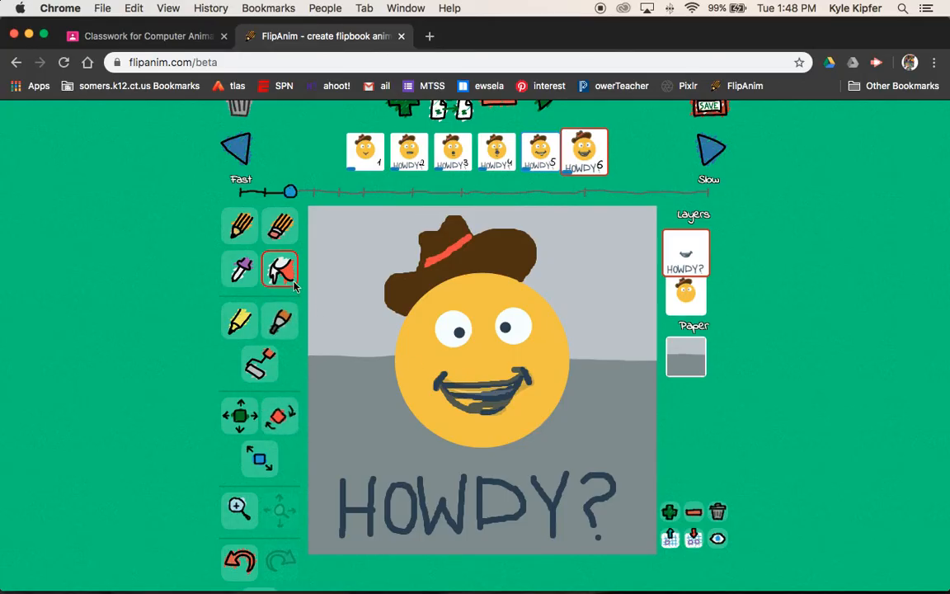
pyautogui.scroll(-3, 358, 337)
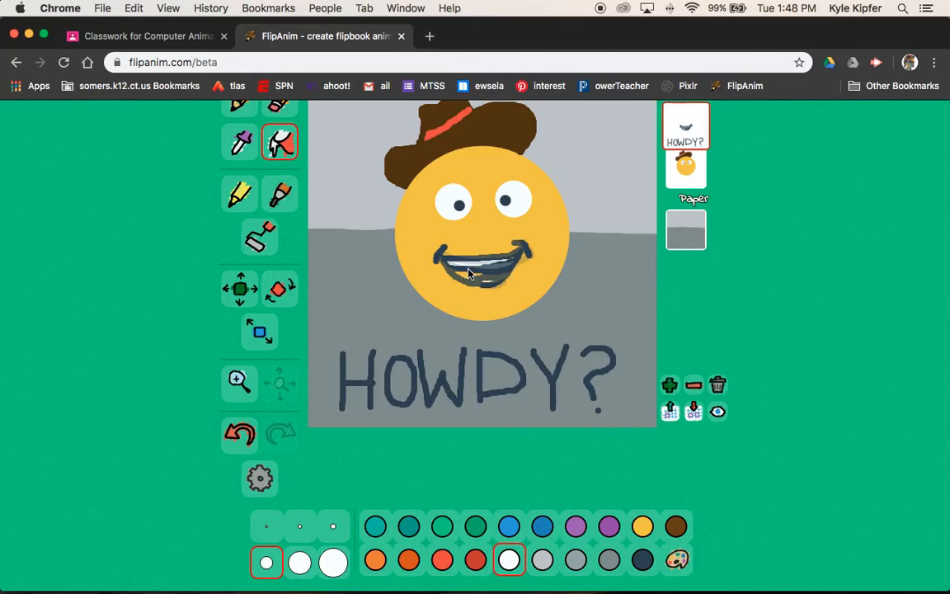
pyautogui.click(442, 560)
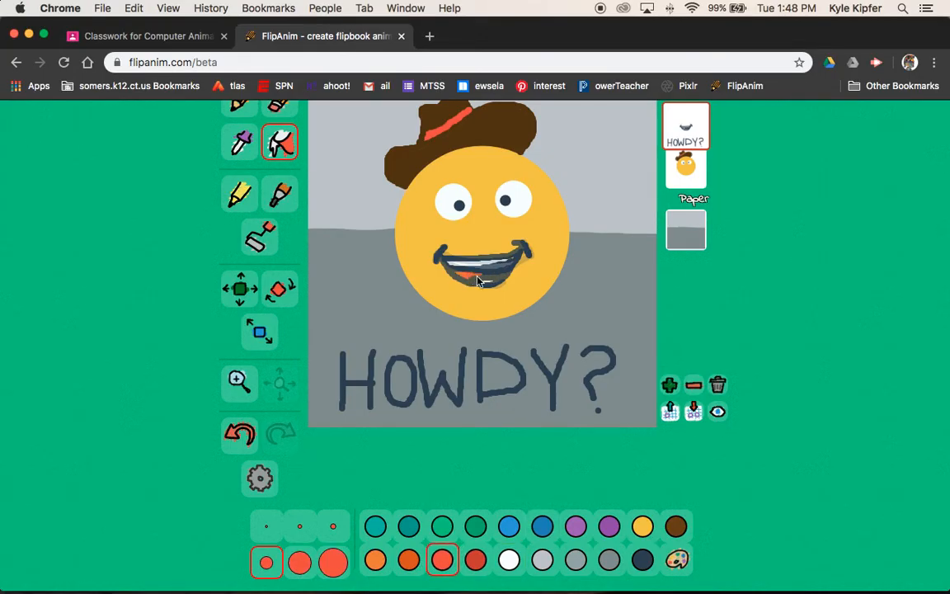
pyautogui.scroll(3, 570, 293)
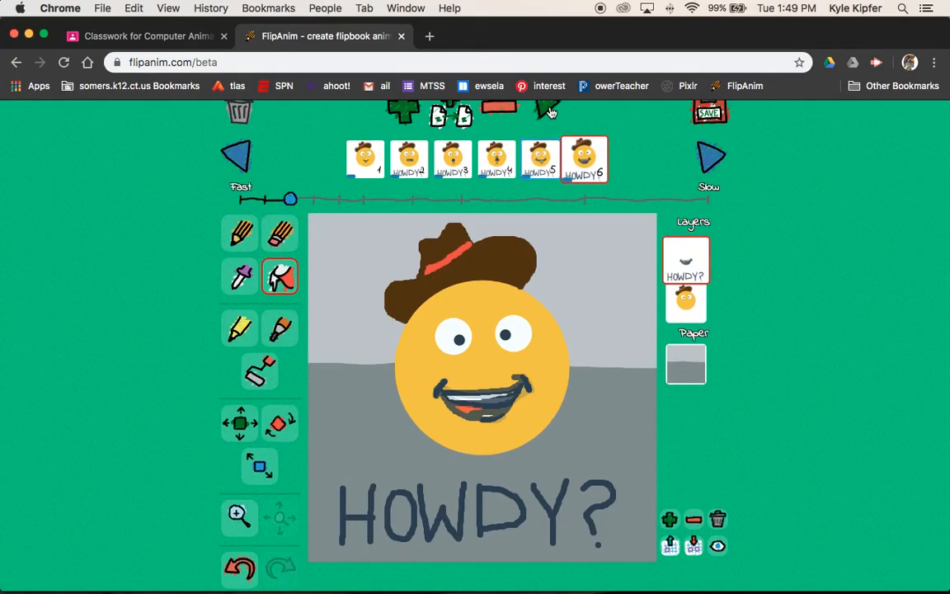
# - Play the six-frame animation to check the lip-sync, and stop playback
pyautogui.scroll(2, 607, 136)
pyautogui.click(547, 152)
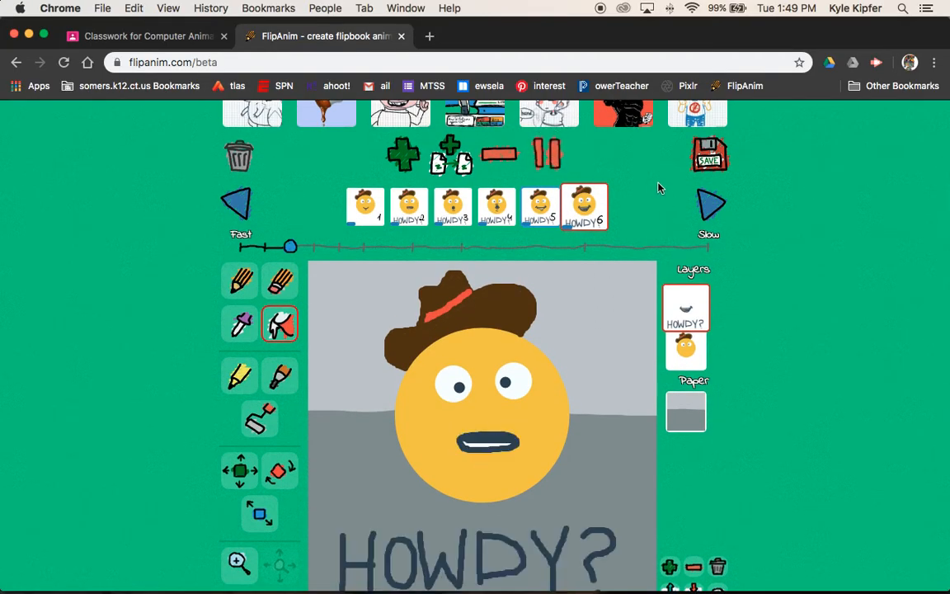
pyautogui.scroll(-2, 656, 183)
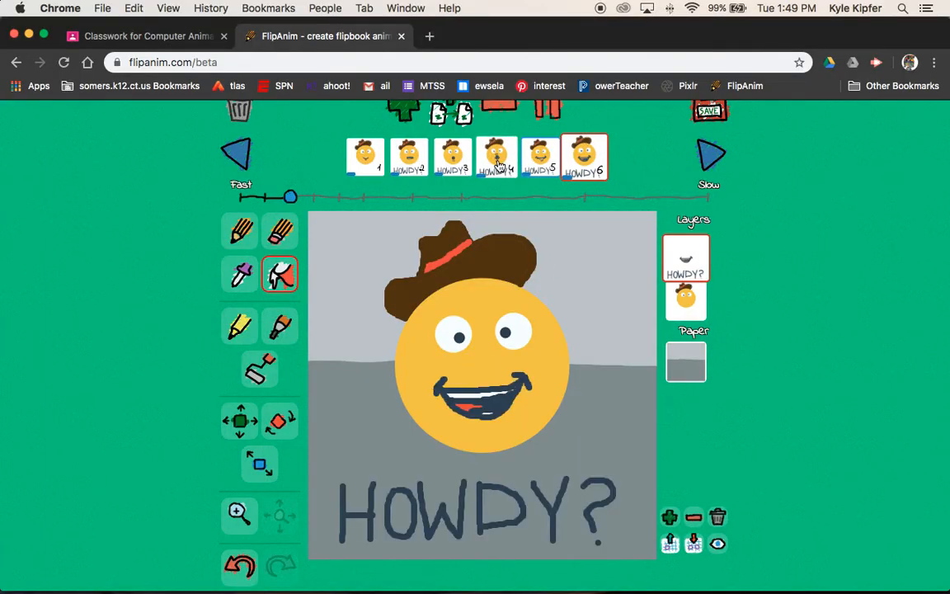
pyautogui.click(550, 111)
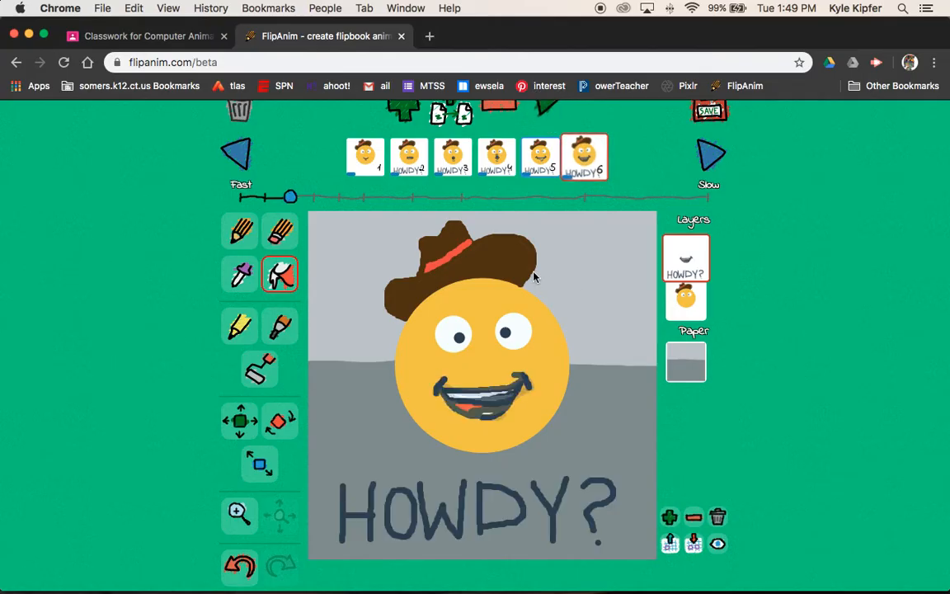
# - Set frame 1's display time to the slowest setting, previewing the pause in playback, and stop the animation
pyautogui.click(364, 163)
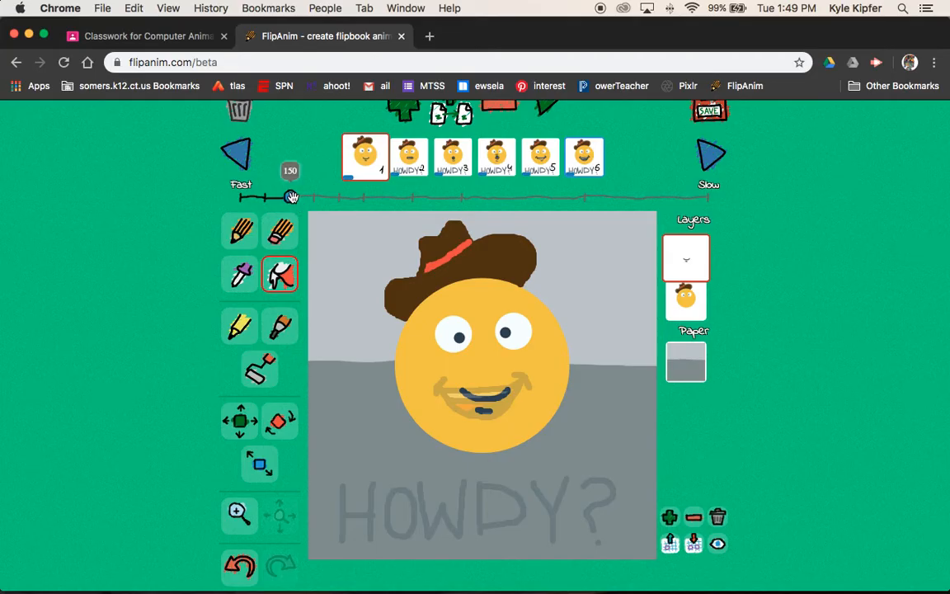
pyautogui.moveTo(292, 196); pyautogui.dragTo(413, 199)
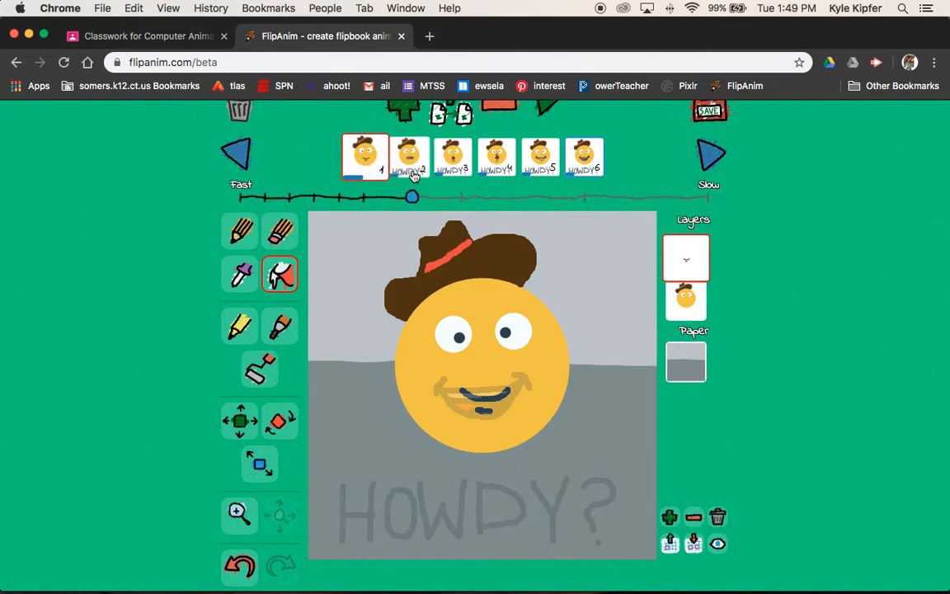
pyautogui.click(550, 112)
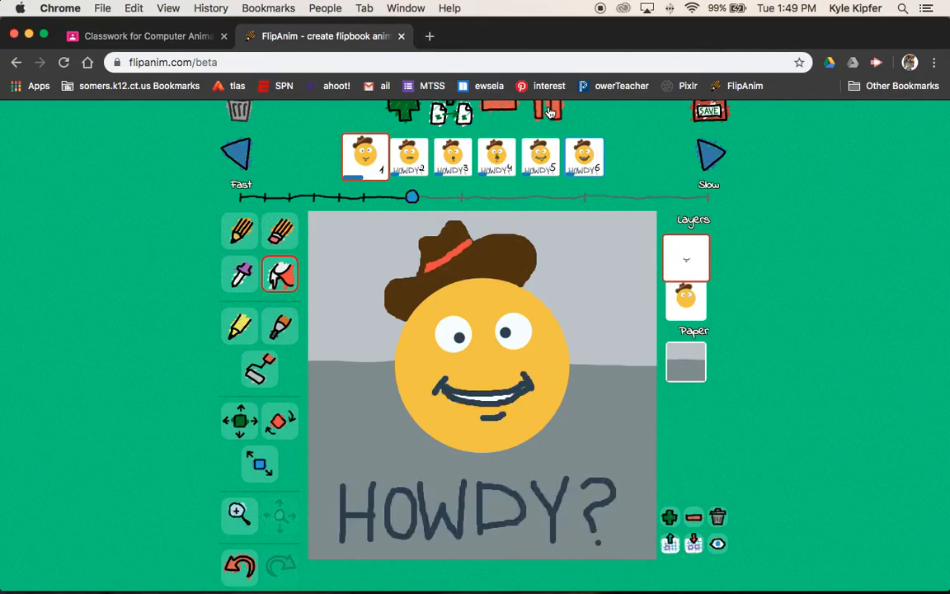
pyautogui.moveTo(411, 196); pyautogui.dragTo(461, 199)
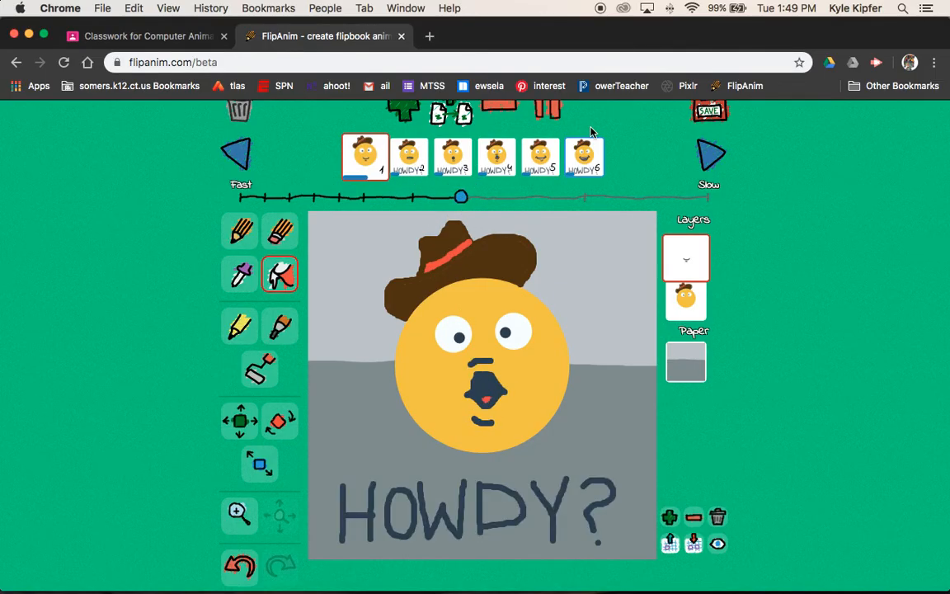
pyautogui.moveTo(461, 198)
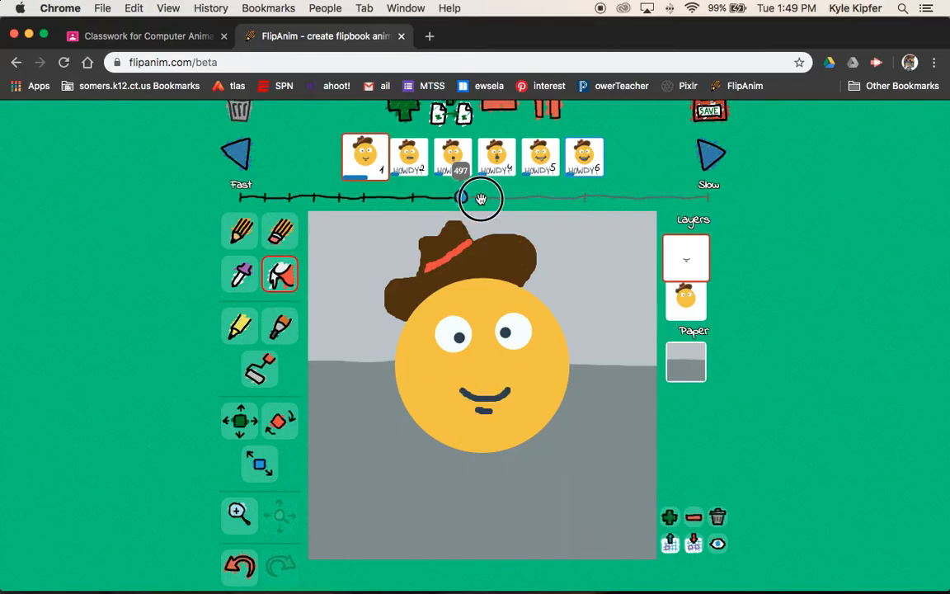
pyautogui.moveTo(465, 197); pyautogui.dragTo(730, 205)
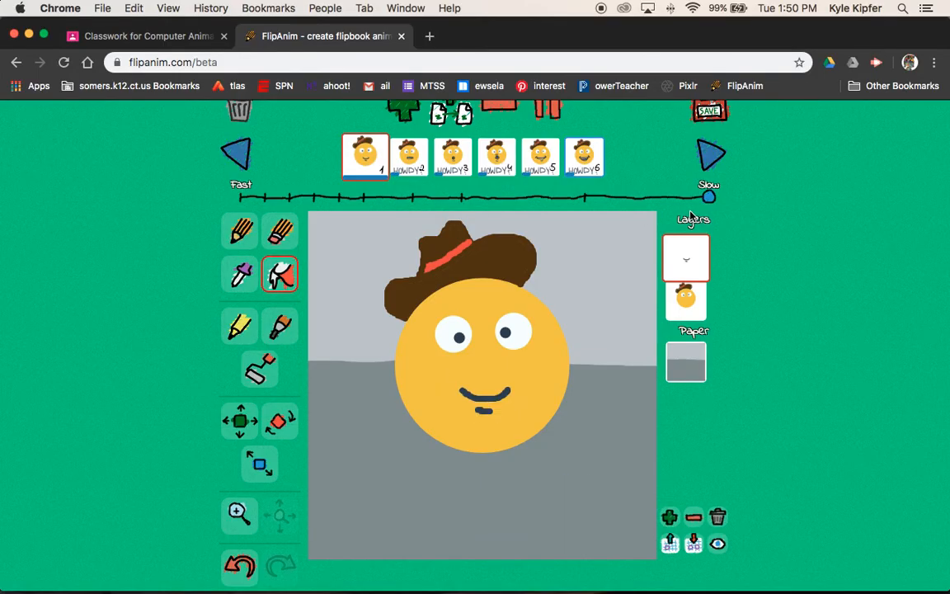
pyautogui.scroll(1, 626, 165)
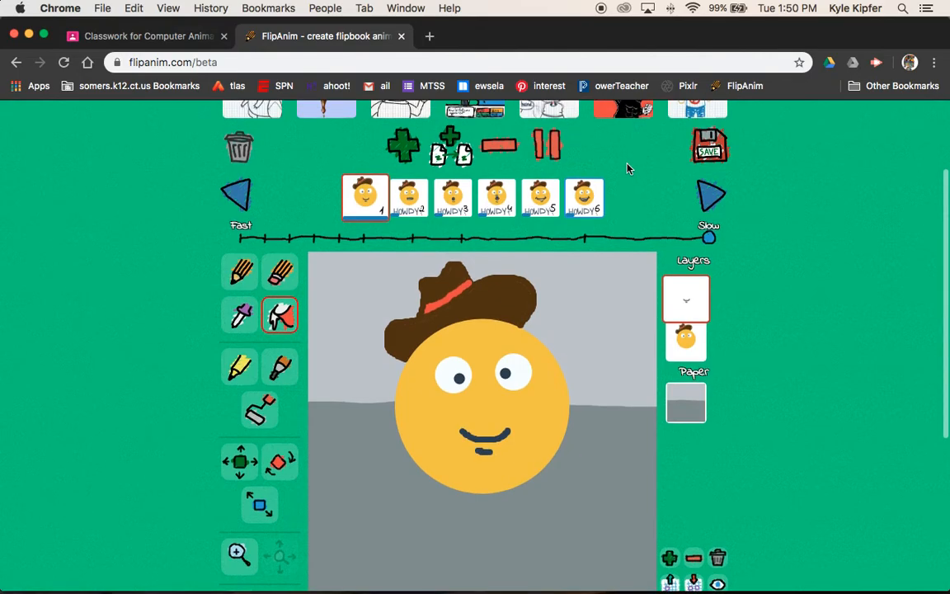
pyautogui.click(544, 128)
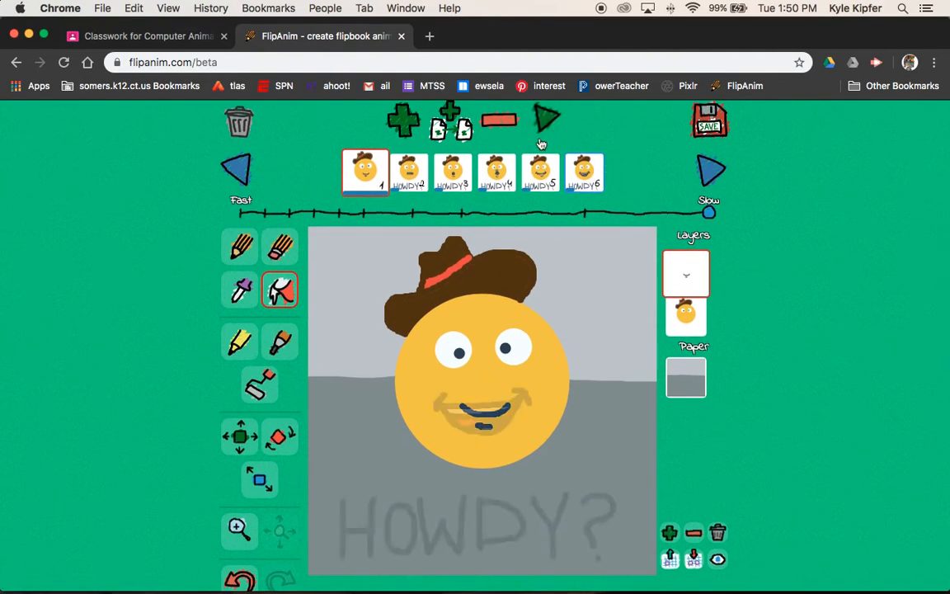
# - Draw short, nearly flat dark navy eyebrows above both eyes on frame 3 with the pencil
pyautogui.click(239, 246)
pyautogui.scroll(-5, 512, 307)
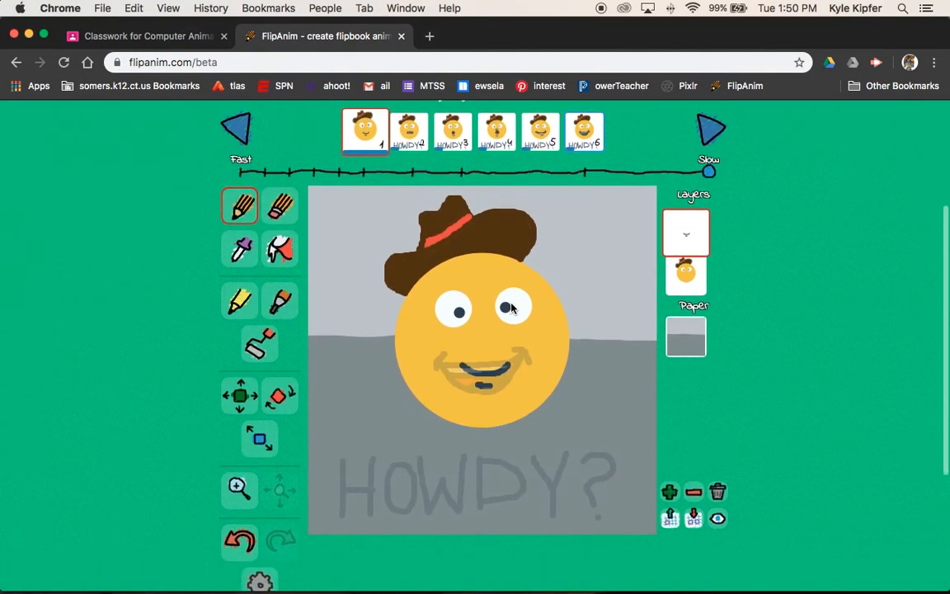
pyautogui.click(643, 554)
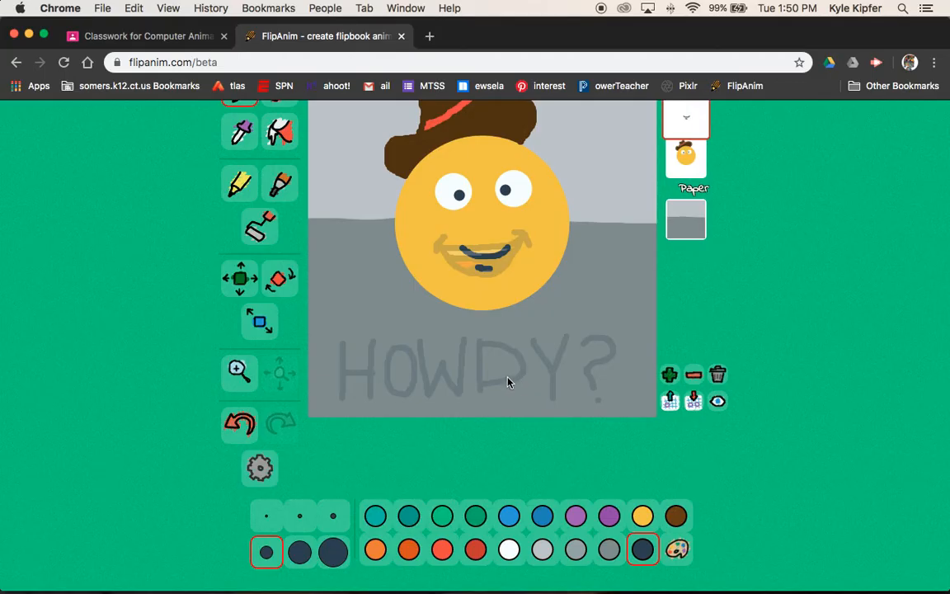
pyautogui.scroll(5, 508, 382)
pyautogui.click(409, 173)
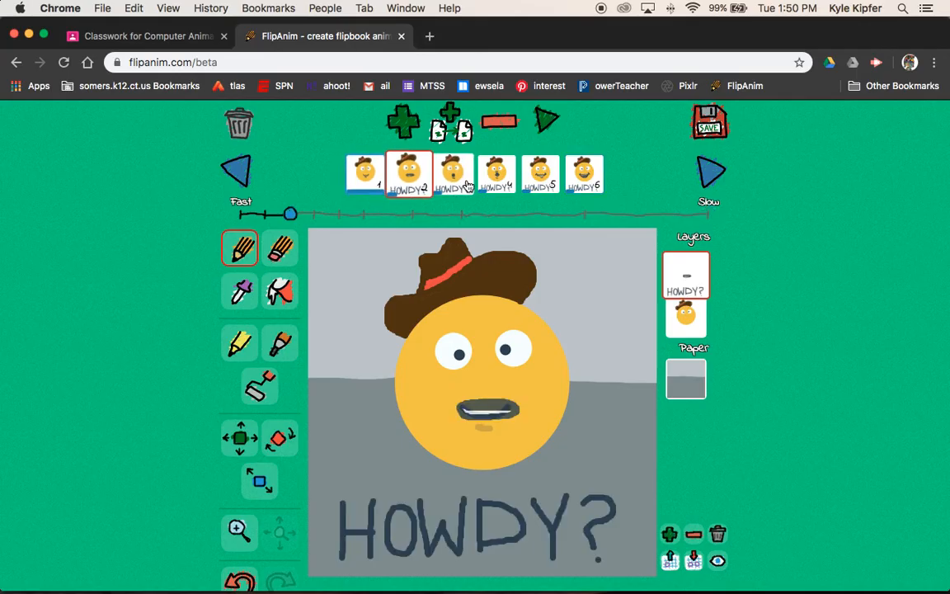
pyautogui.click(460, 183)
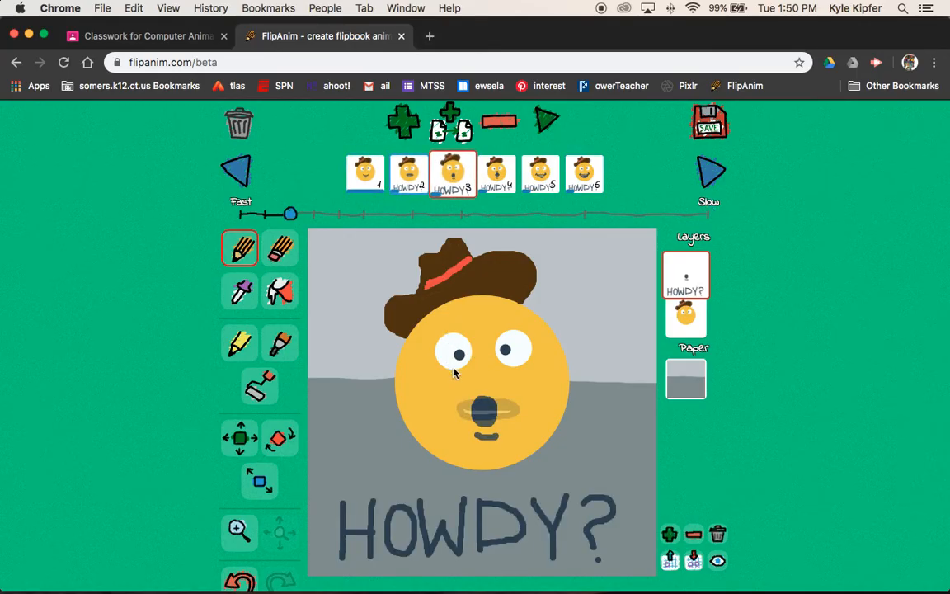
pyautogui.moveTo(444, 326); pyautogui.dragTo(520, 320)
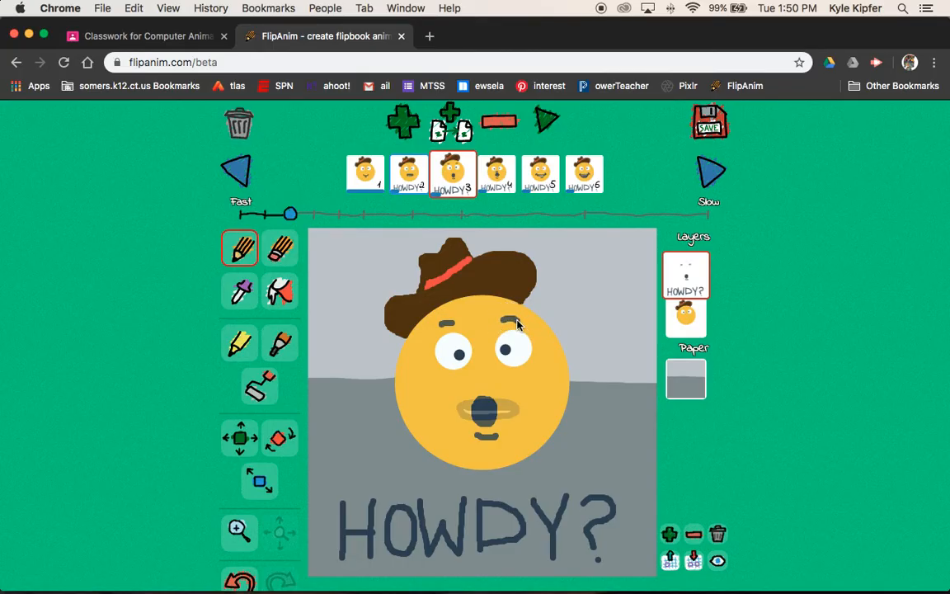
# - Draw curved dark navy eyebrows above both eyes on frame 4, sloping down toward the outer sides of the face
pyautogui.click(497, 174)
pyautogui.click(436, 325)
pyautogui.moveTo(511, 316); pyautogui.dragTo(524, 324)
# - Draw steeply slanted dark navy eyebrows on frame 5, farther out on the face than frame 4's
pyautogui.click(539, 175)
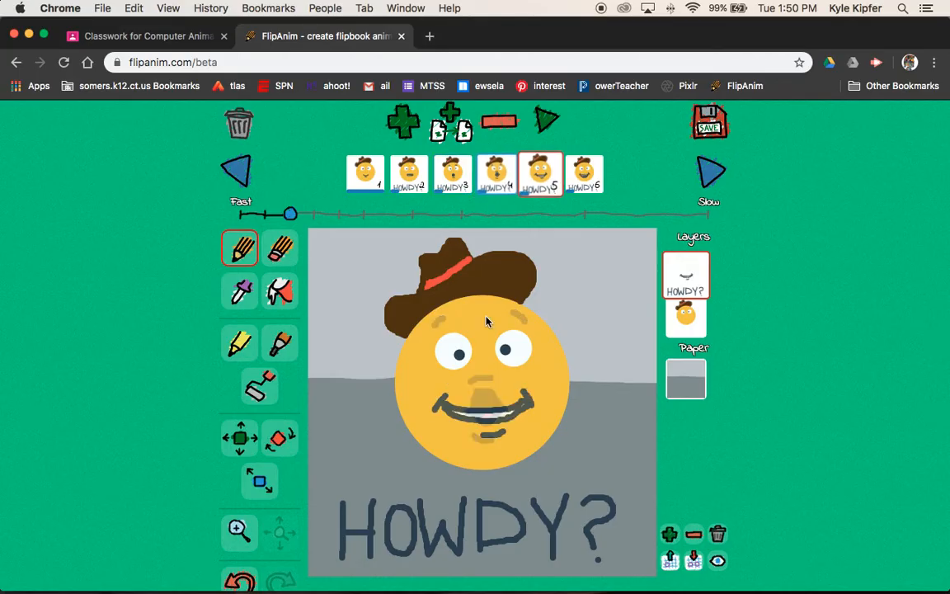
pyautogui.moveTo(429, 324); pyautogui.dragTo(424, 342)
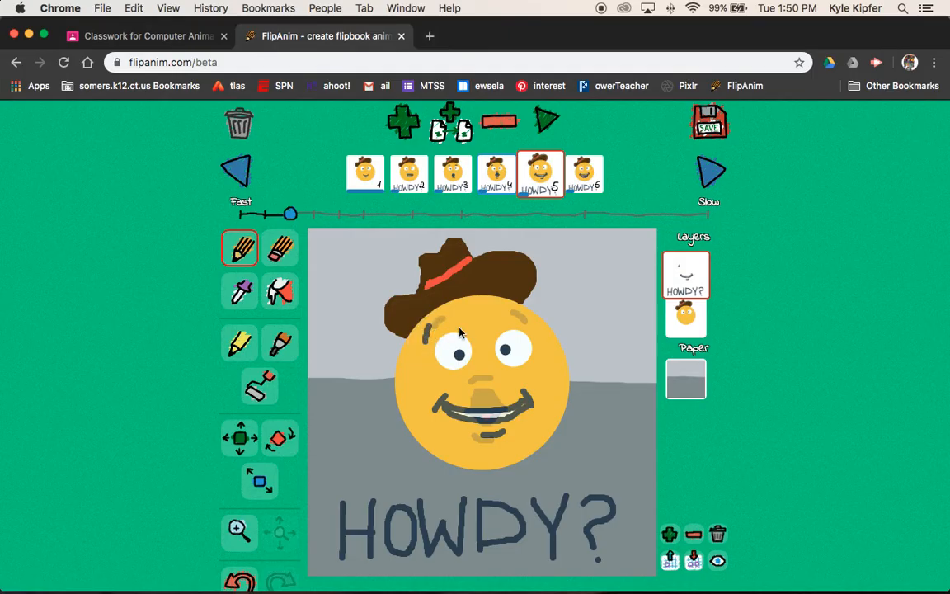
pyautogui.moveTo(525, 318); pyautogui.dragTo(536, 328)
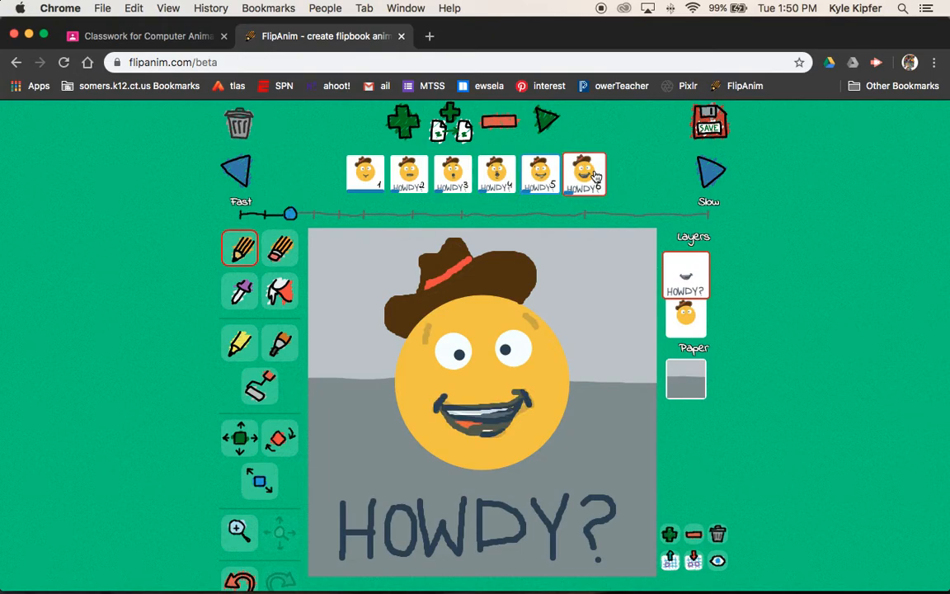
# - Play the animation to review the eyebrow movement, and select the paper background
pyautogui.click(549, 122)
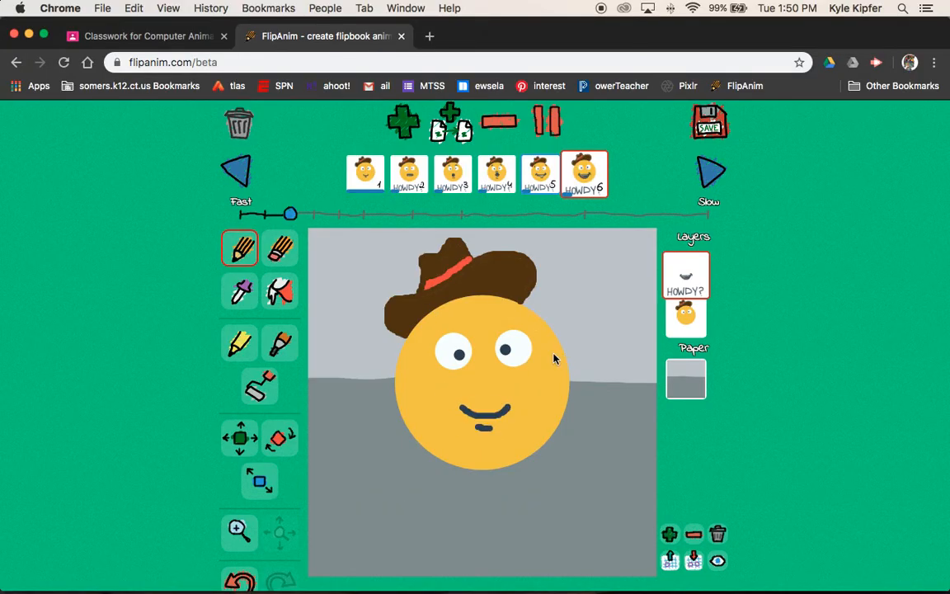
pyautogui.click(698, 385)
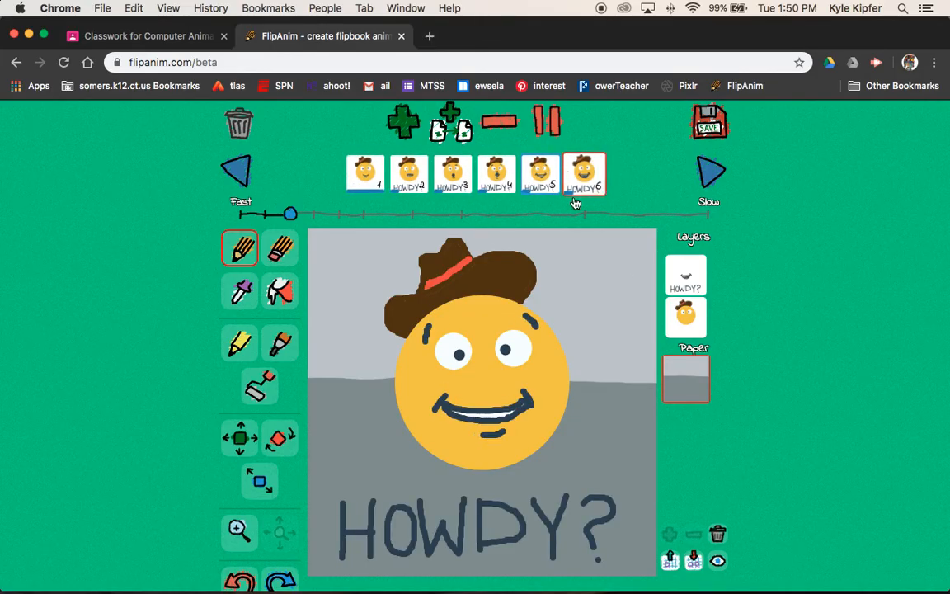
# - Open the save dialog for the animation and enter "howdydude" as its title
pyautogui.click(699, 382)
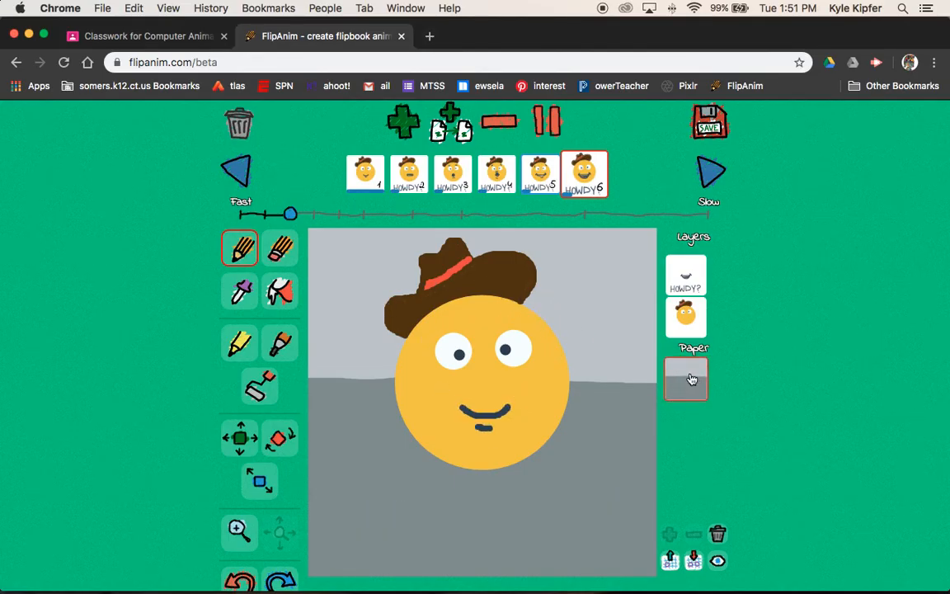
pyautogui.scroll(-1, 691, 379)
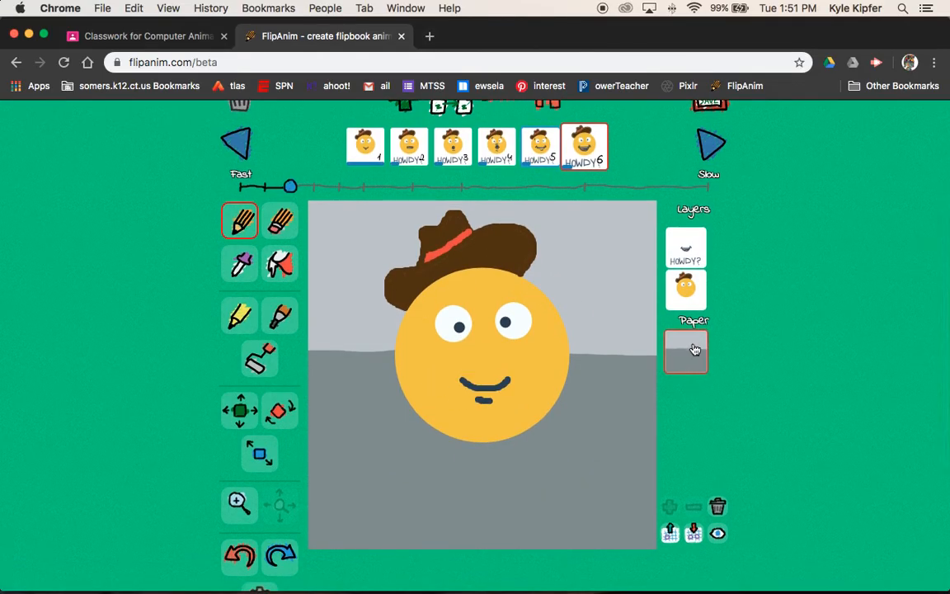
pyautogui.scroll(2, 695, 341)
pyautogui.click(708, 142)
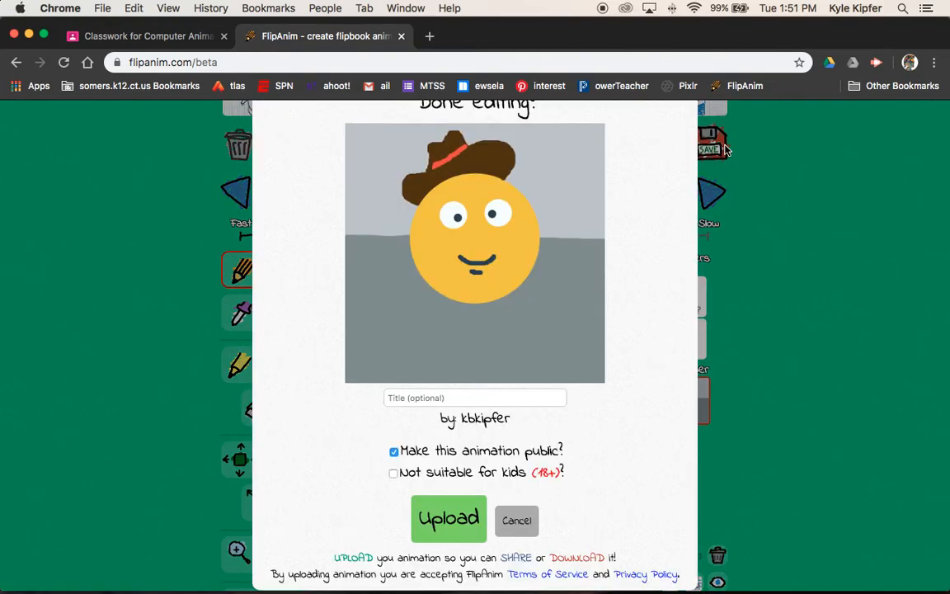
pyautogui.click(456, 399)
pyautogui.write('howdydude')
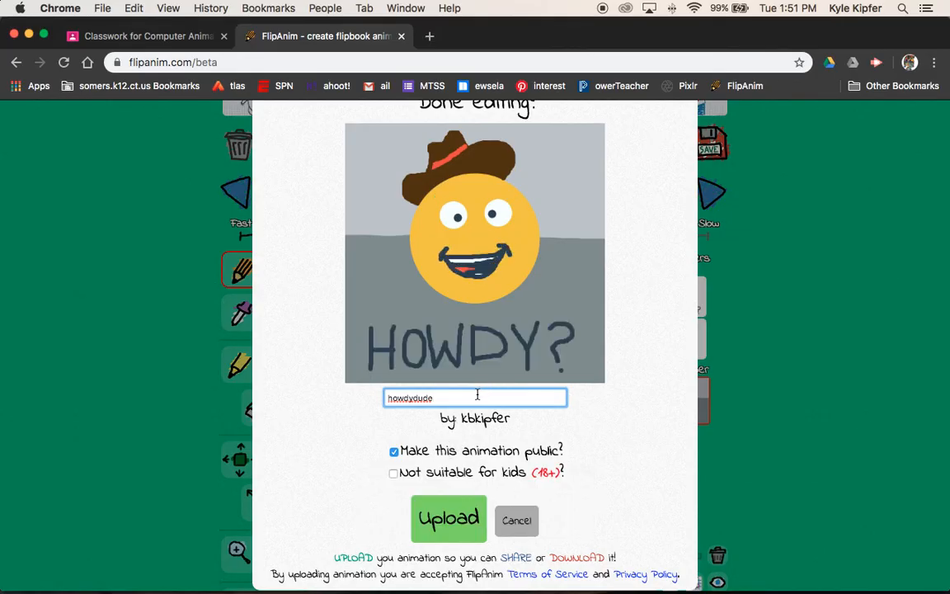
# - Replace the animation's title with "lipsynch"
pyautogui.moveTo(477, 396); pyautogui.dragTo(345, 405)
pyautogui.press('BackSpace')
pyautogui.press('BackSpace')
pyautogui.press('BackSpace')
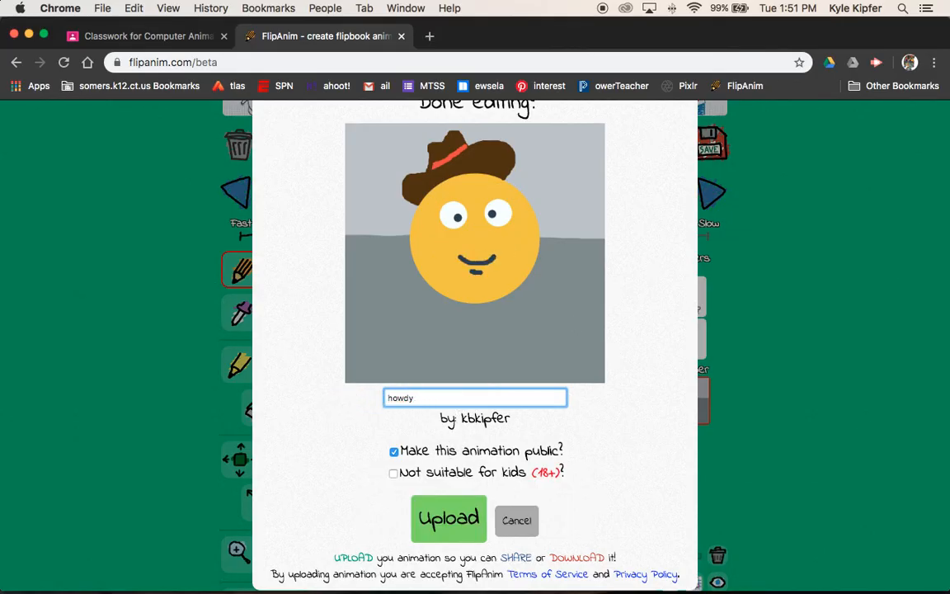
pyautogui.write('iipsynch')
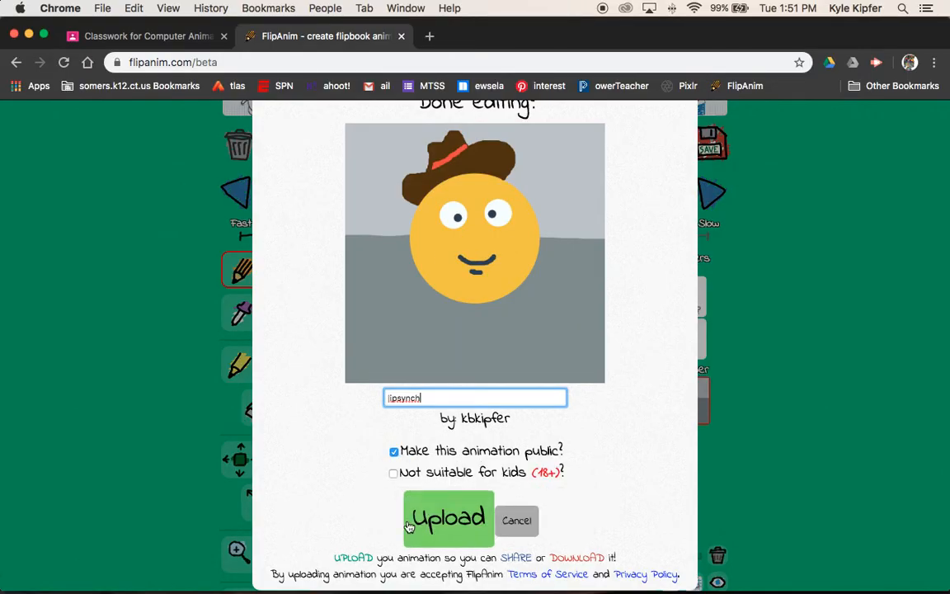
# - Turn off public visibility for the animation and upload it, completing the robot check
pyautogui.click(393, 451)
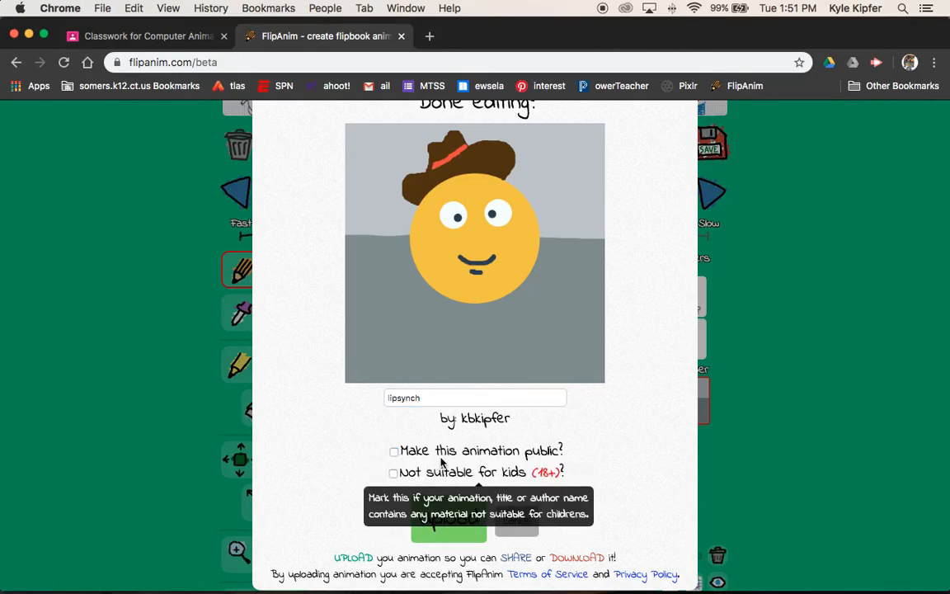
pyautogui.click(446, 519)
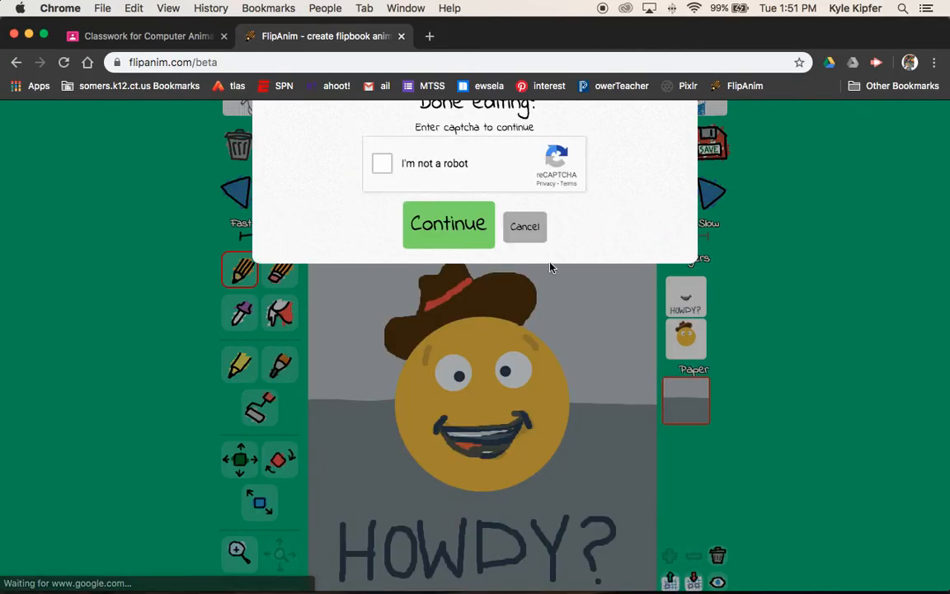
pyautogui.scroll(3, 551, 266)
pyautogui.click(382, 288)
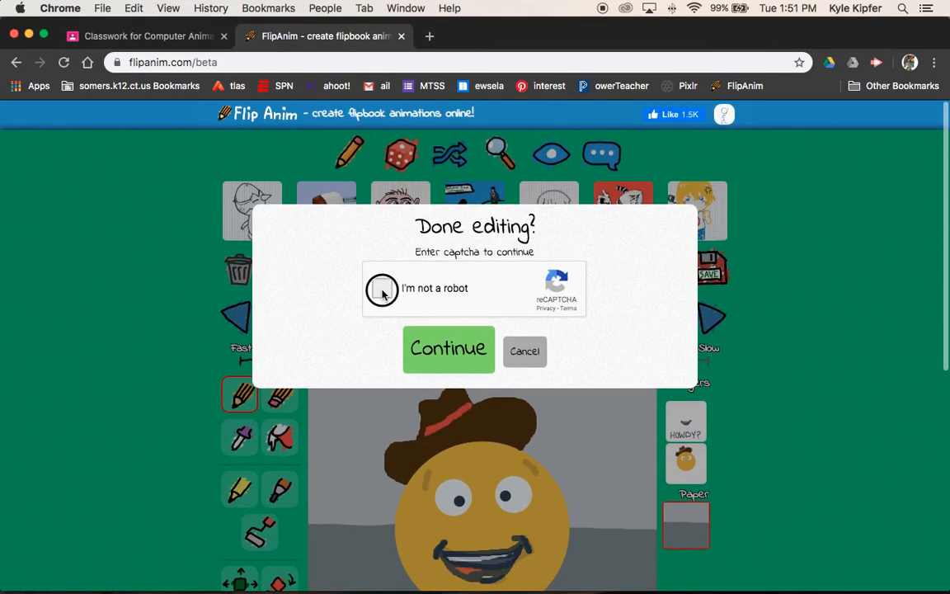
pyautogui.click(460, 350)
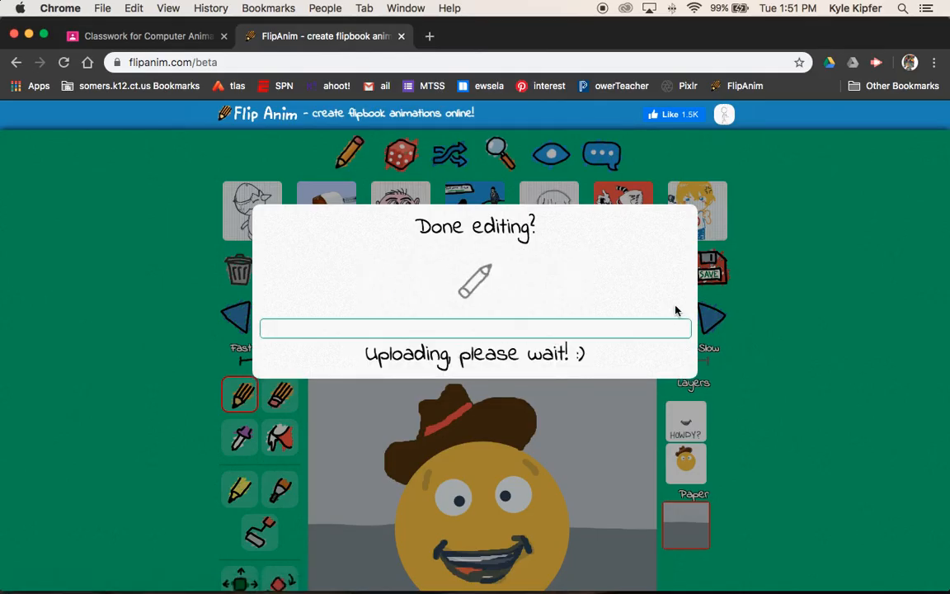
# - Open the GIF version of the uploaded animation and view the image's saving options
pyautogui.scroll(-3, 767, 320)
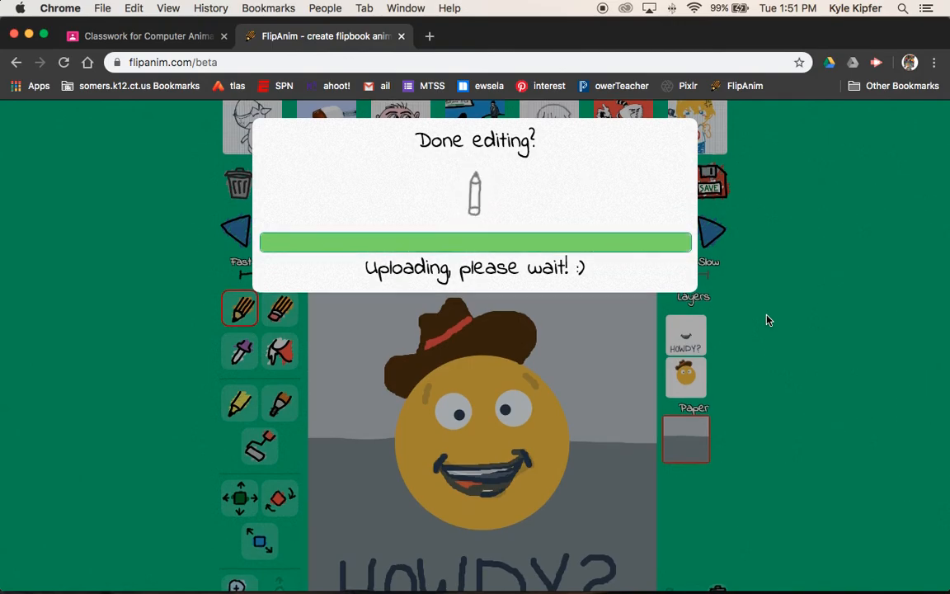
pyautogui.scroll(-2, 767, 320)
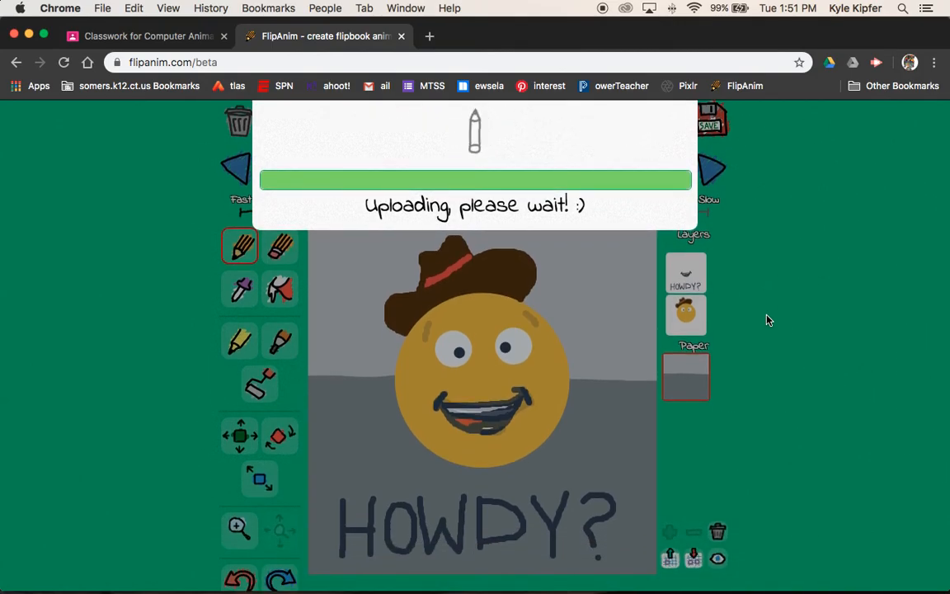
pyautogui.scroll(-3, 767, 320)
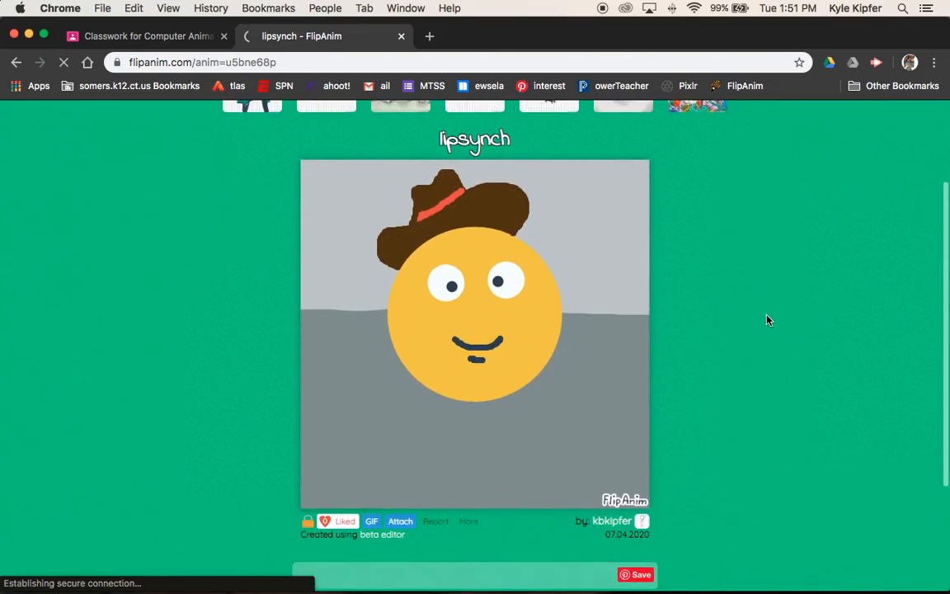
pyautogui.scroll(-2, 767, 320)
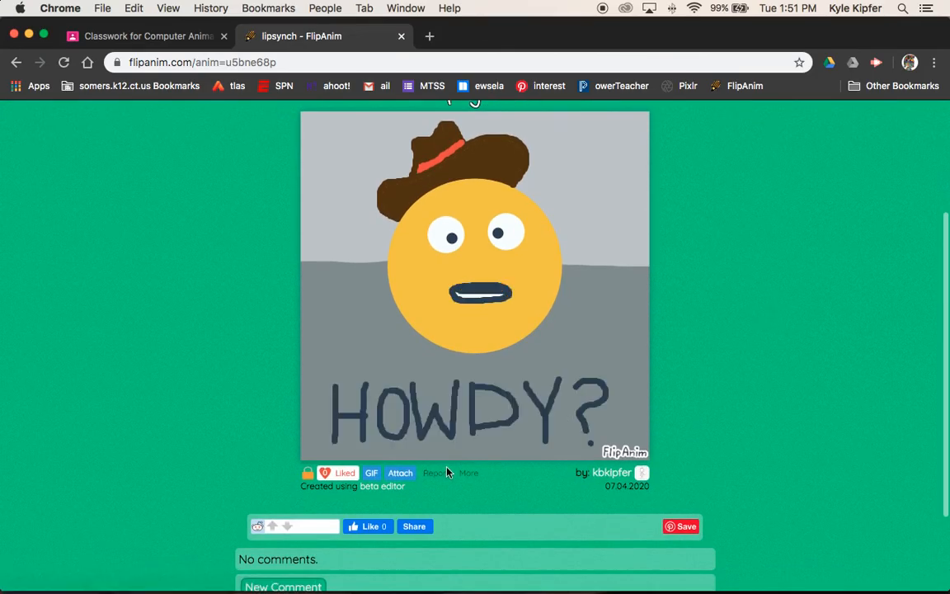
pyautogui.click(371, 478)
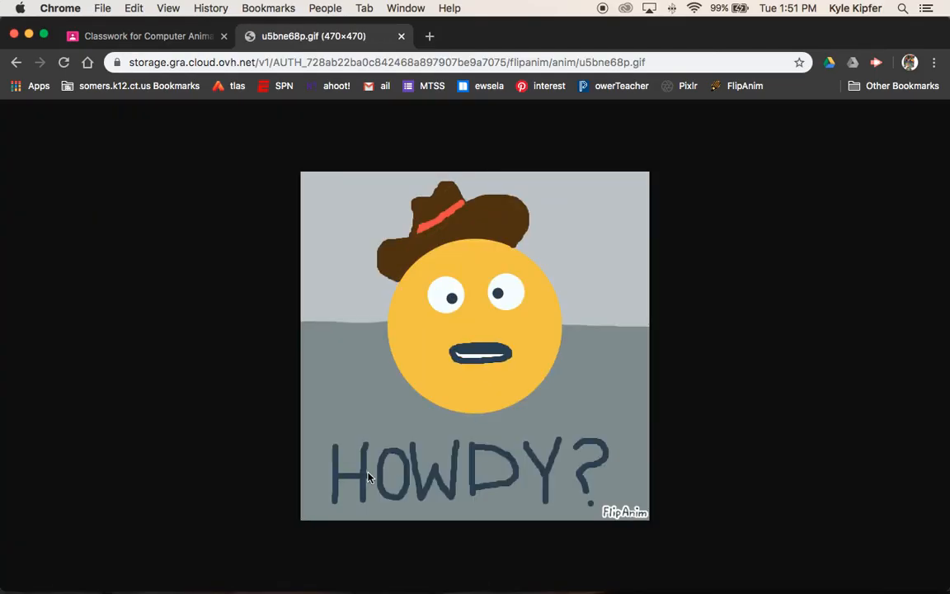
pyautogui.rightClick(519, 360)
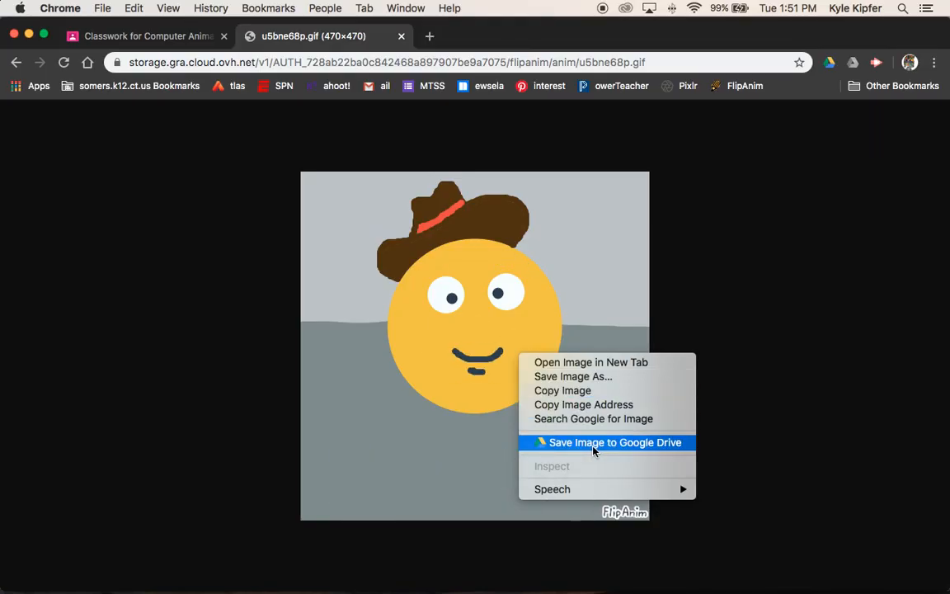
pyautogui.click(706, 276)
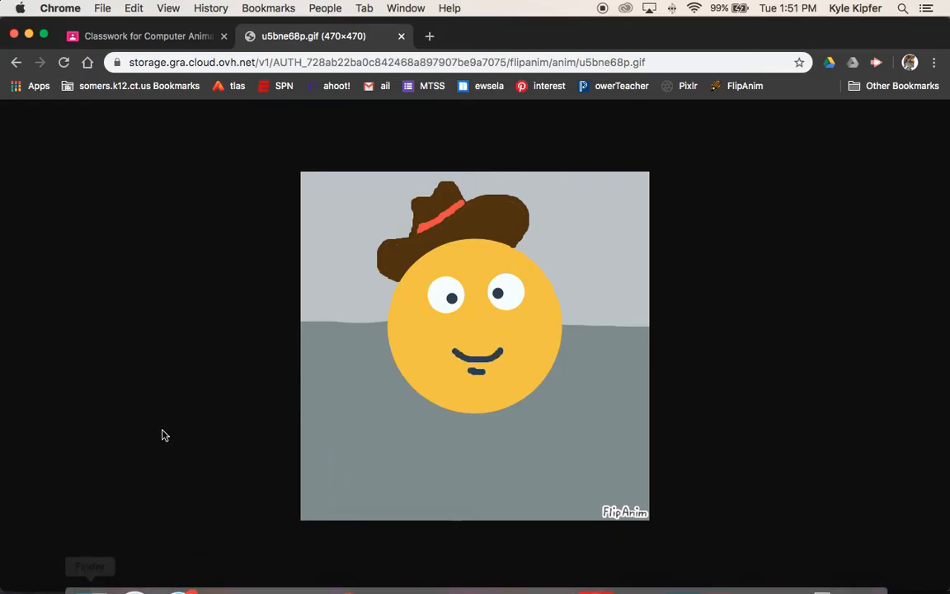
pyautogui.moveTo(87, 558)
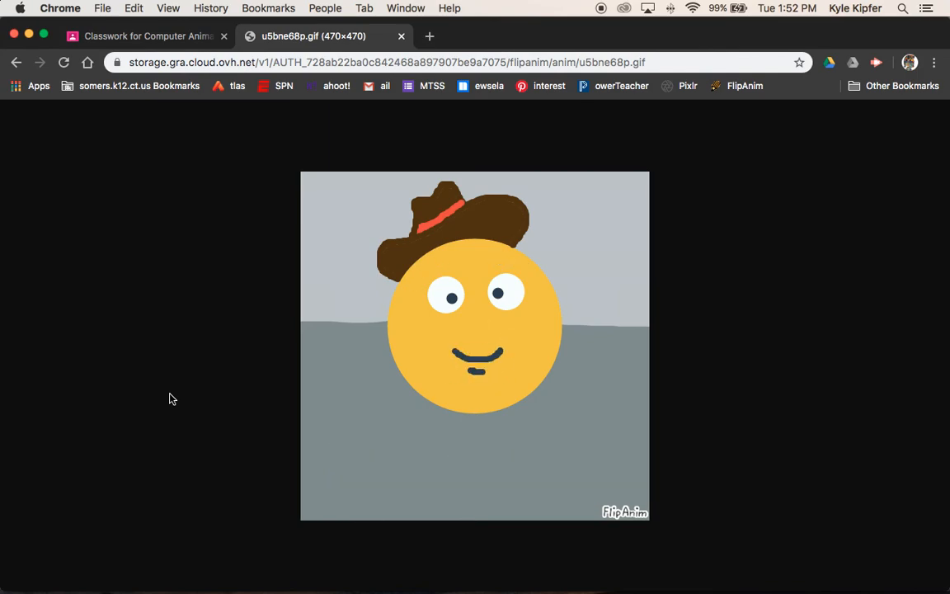
pyautogui.moveTo(510, 590)
pyautogui.rightClick(516, 566)
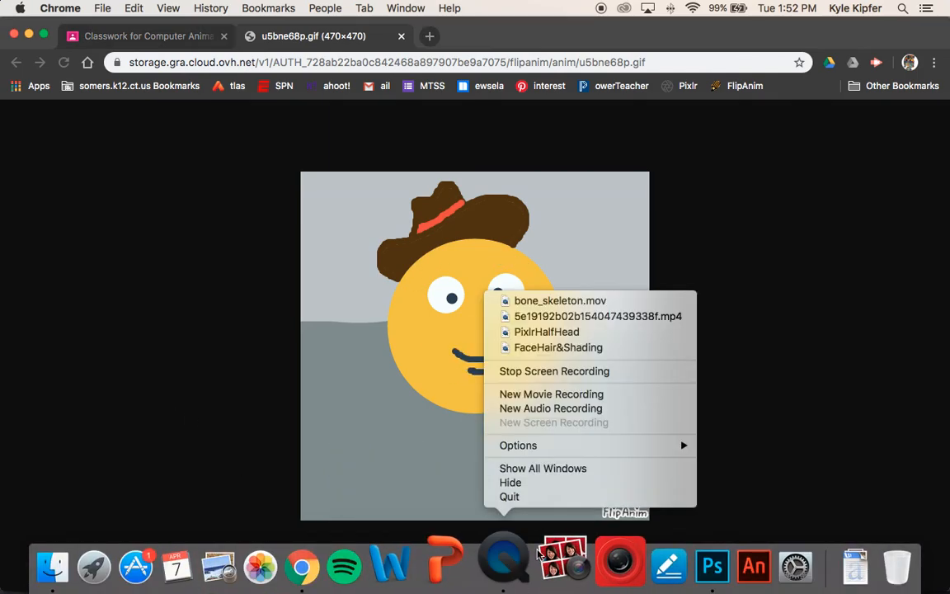